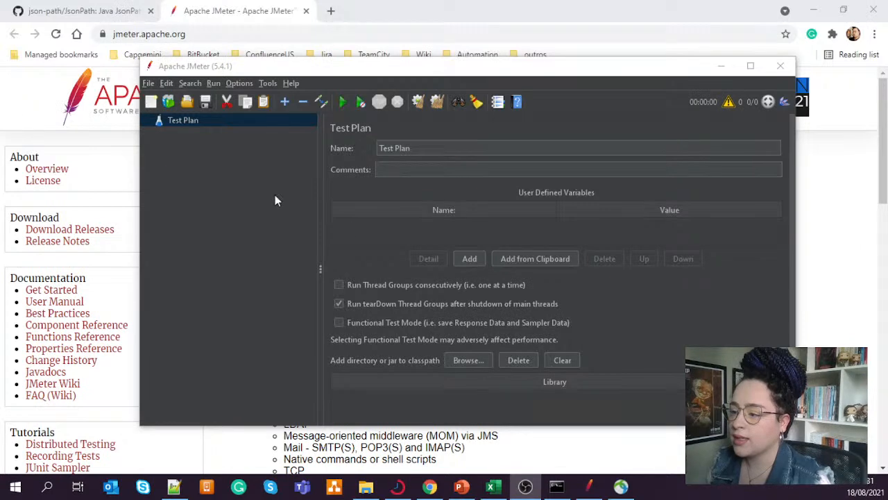
- Add a Thread Group to the Test Plan
left_click(351, 189)
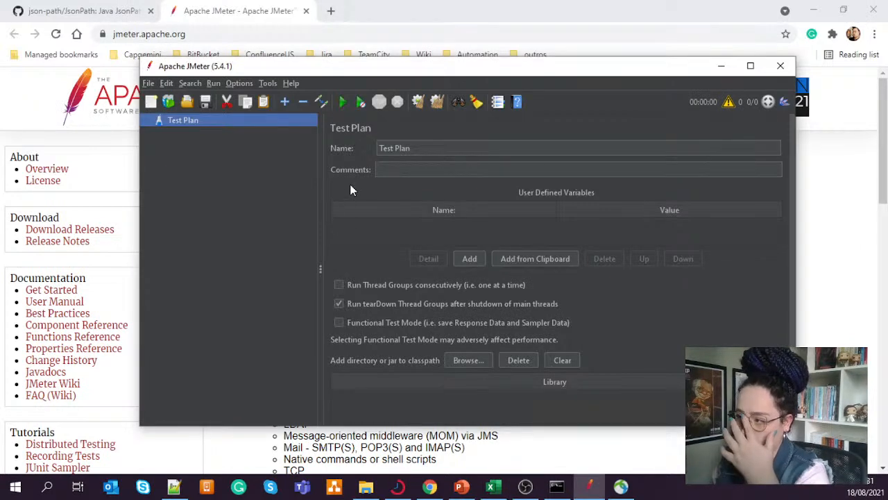
right_click(190, 120)
mouse_move(251, 128)
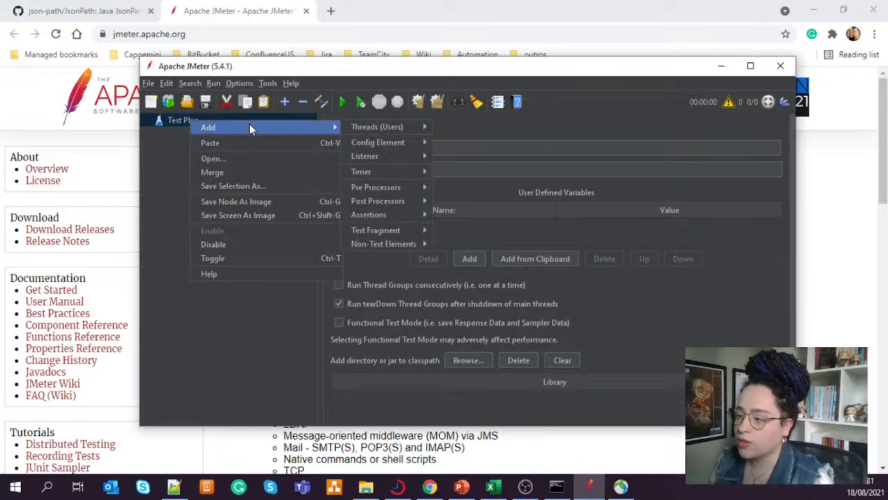
mouse_move(378, 128)
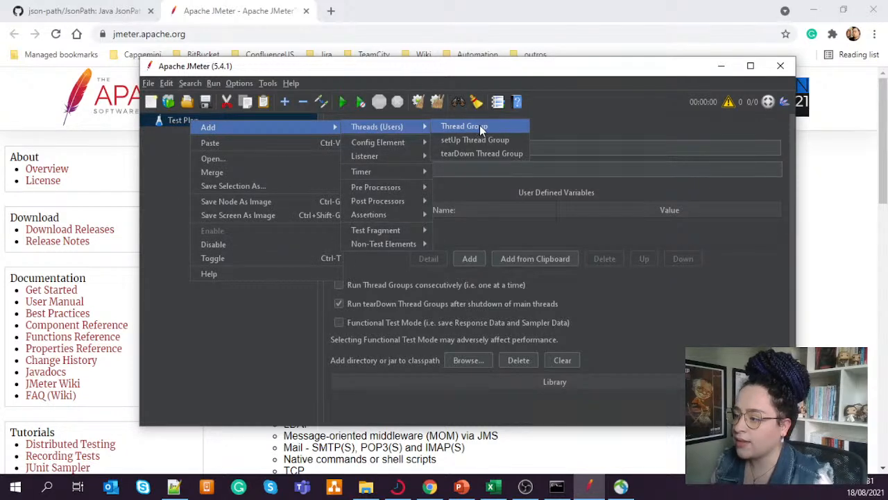
left_click(497, 131)
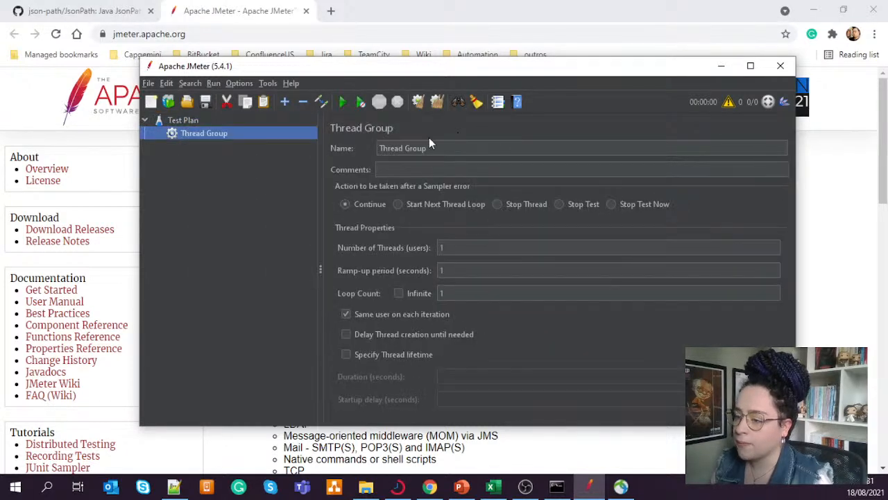
- Add a Recording Controller logic controller inside the Thread Group
right_click(206, 133)
mouse_move(265, 138)
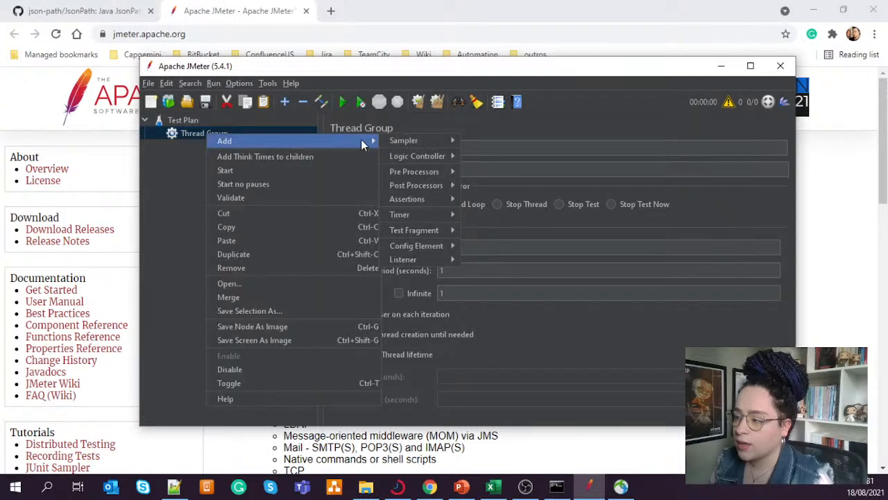
mouse_move(420, 143)
mouse_move(436, 157)
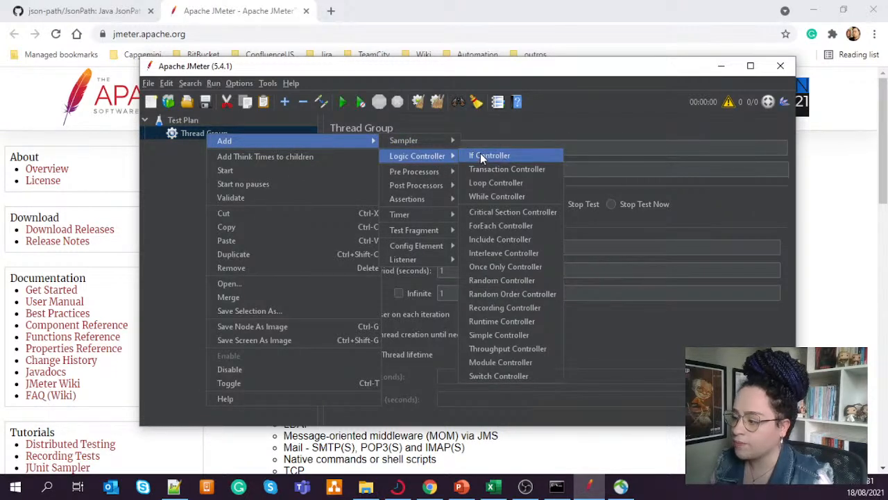
left_click(526, 309)
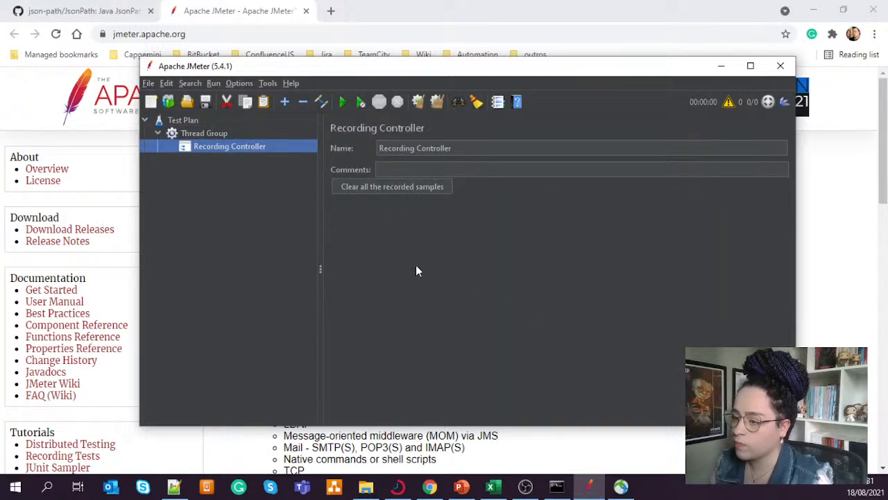
- Add an HTTP Request sampler under the Recording Controller
right_click(220, 145)
mouse_move(273, 153)
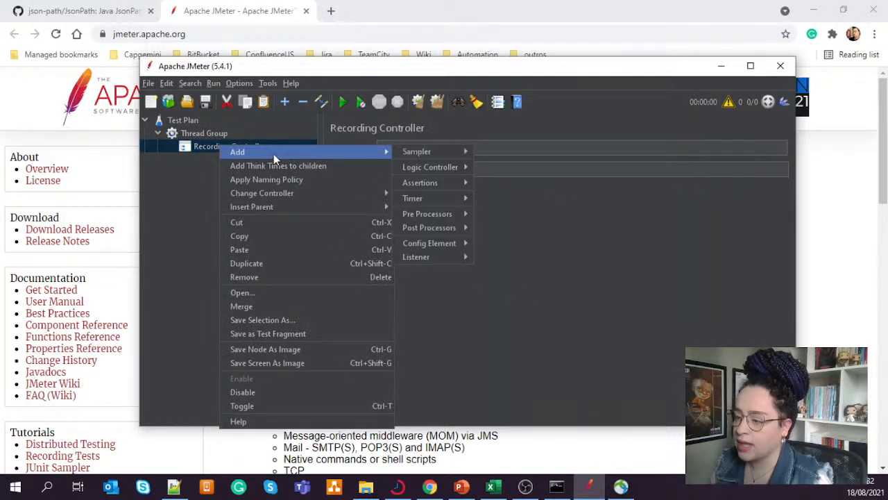
mouse_move(444, 150)
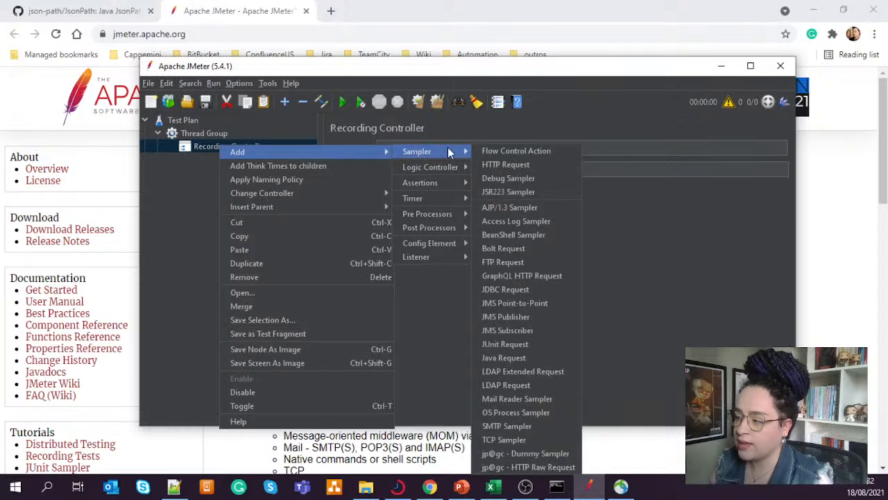
left_click(516, 167)
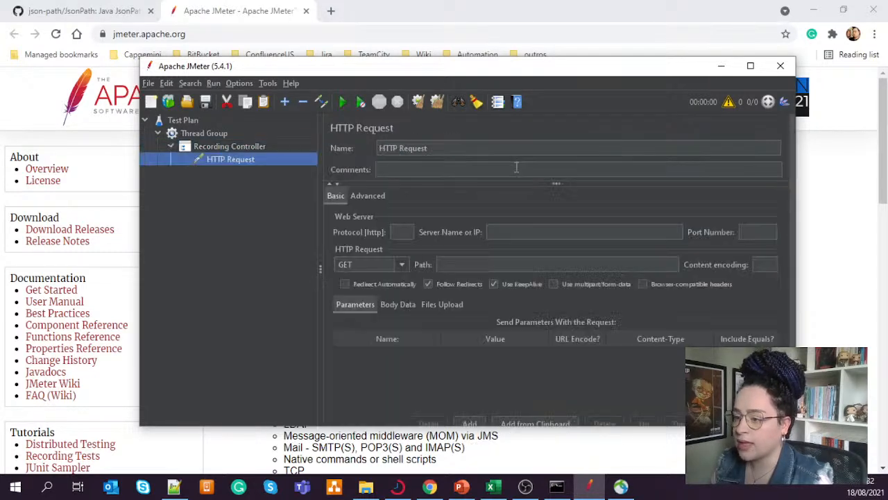
- Add a second HTTP Request sampler under the Recording Controller, beside the first one
right_click(222, 159)
mouse_move(314, 167)
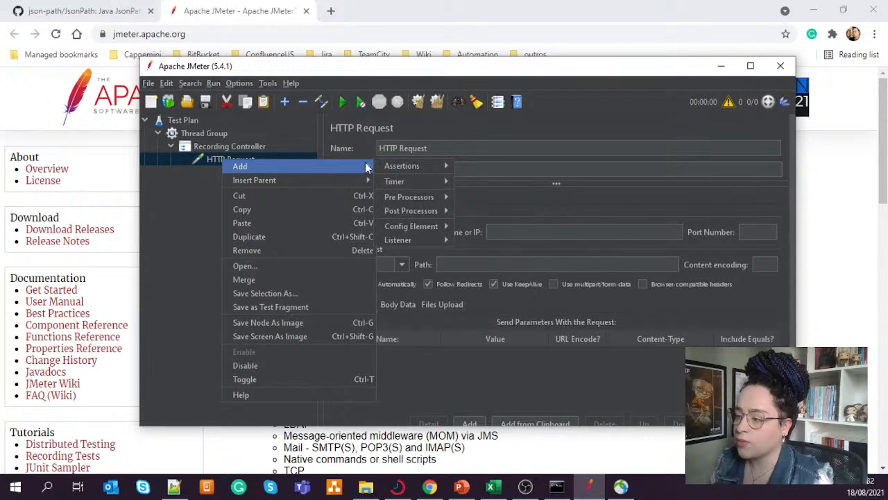
mouse_move(412, 170)
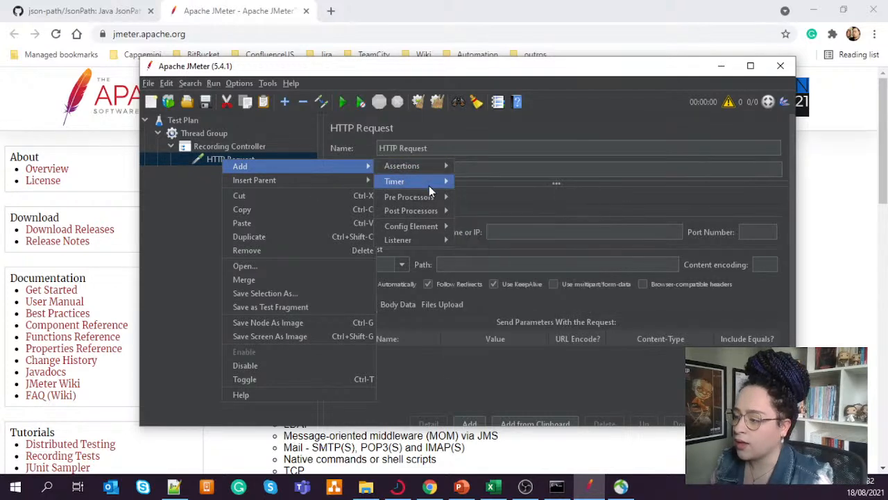
right_click(248, 146)
mouse_move(327, 154)
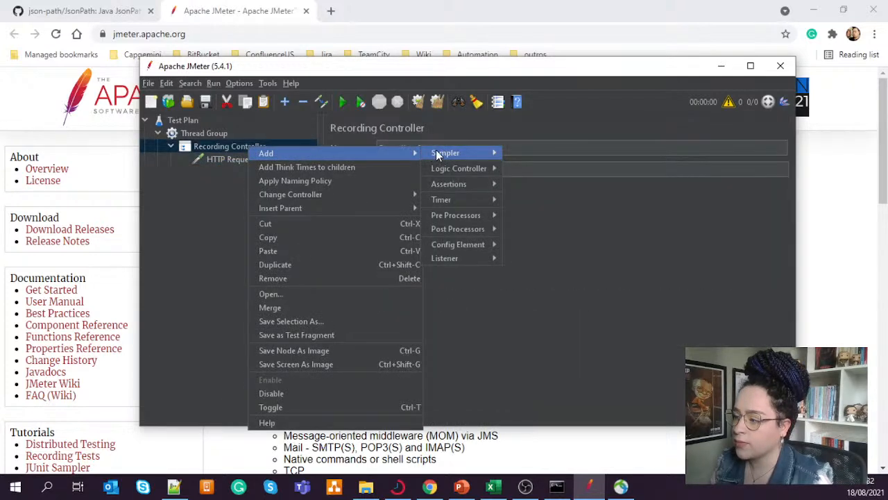
mouse_move(485, 157)
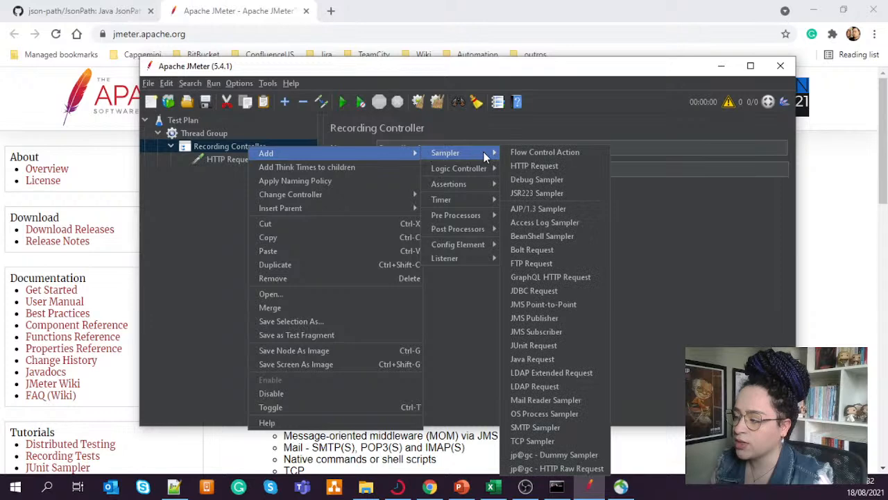
left_click(536, 166)
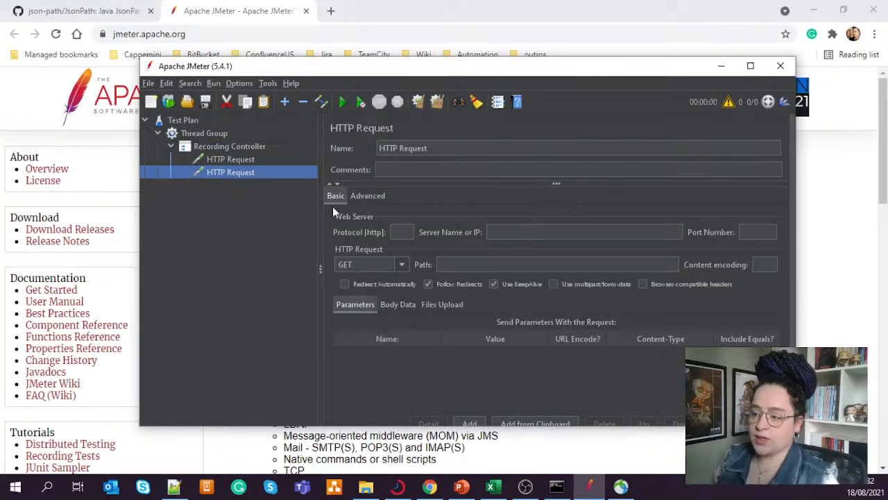
- Examine the settings of the two HTTP Request samplers in turn to compare them
left_click(233, 160)
left_click(234, 170)
left_click(234, 160)
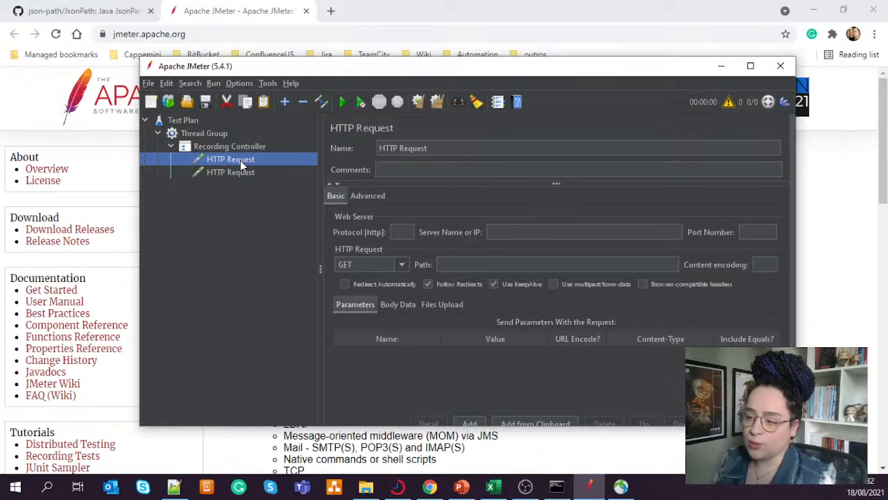
left_click(240, 172)
left_click(241, 160)
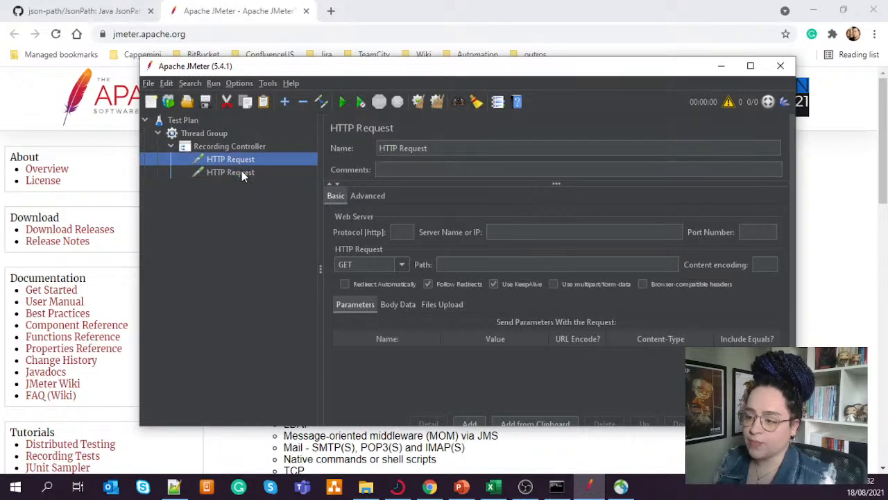
left_click(241, 171)
left_click(244, 160)
left_click(244, 172)
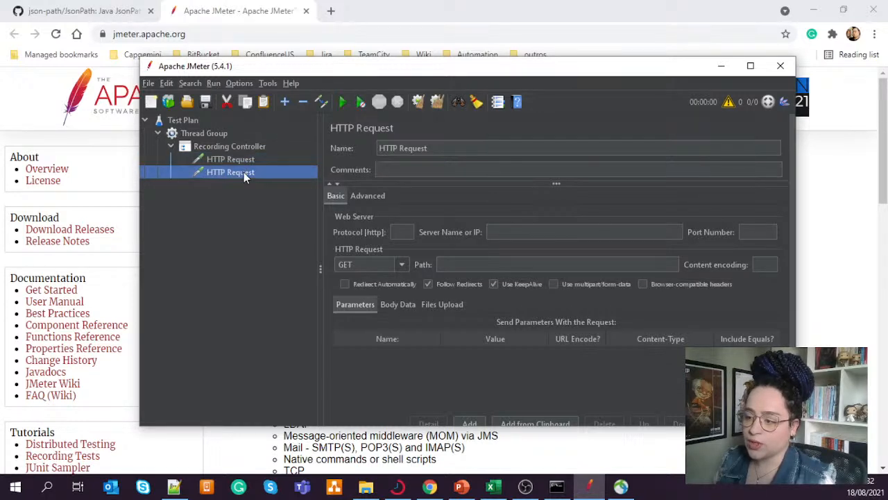
left_click(247, 159)
left_click(240, 172)
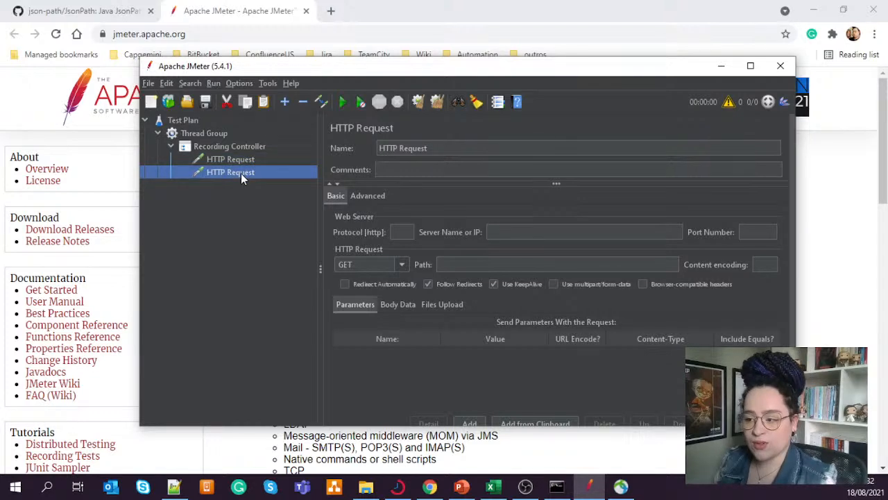
left_click(243, 161)
left_click(243, 173)
left_click(243, 162)
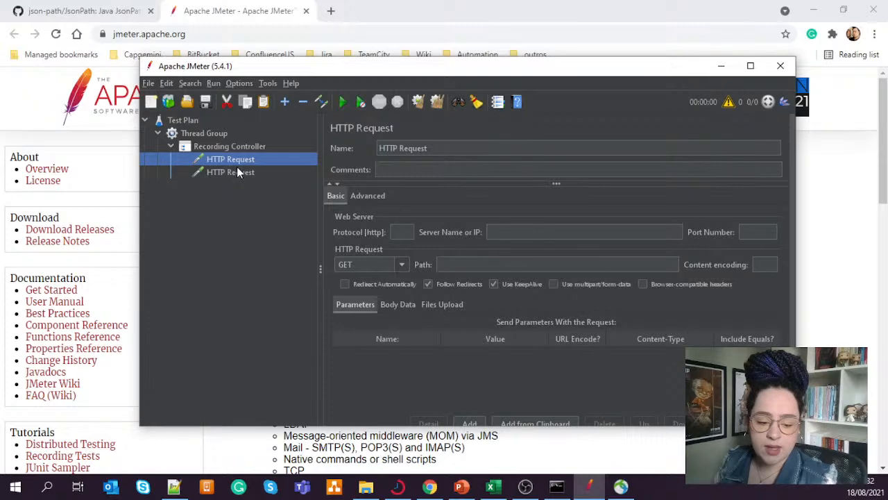
left_click(239, 173)
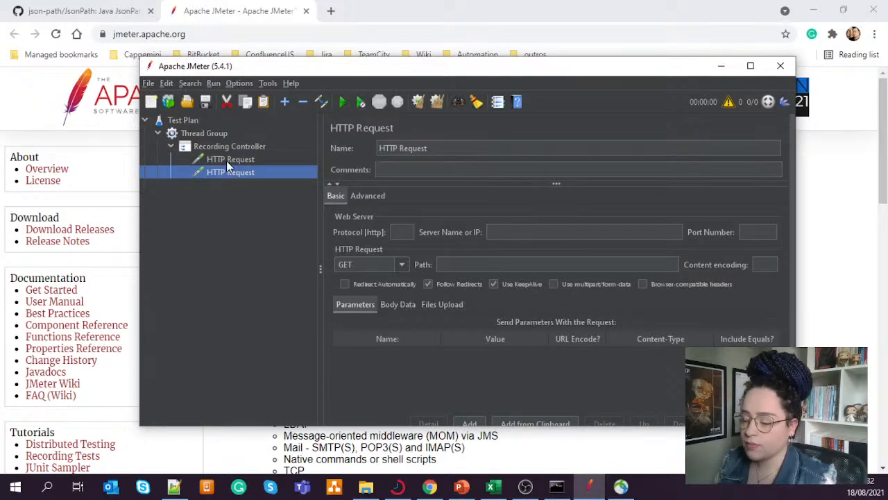
- Add a View Results Tree listener under the Recording Controller
right_click(228, 145)
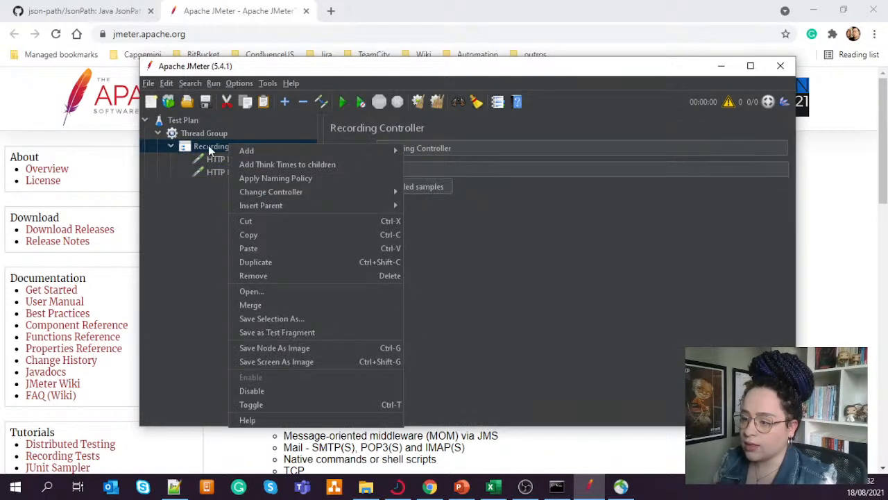
mouse_move(369, 152)
mouse_move(418, 152)
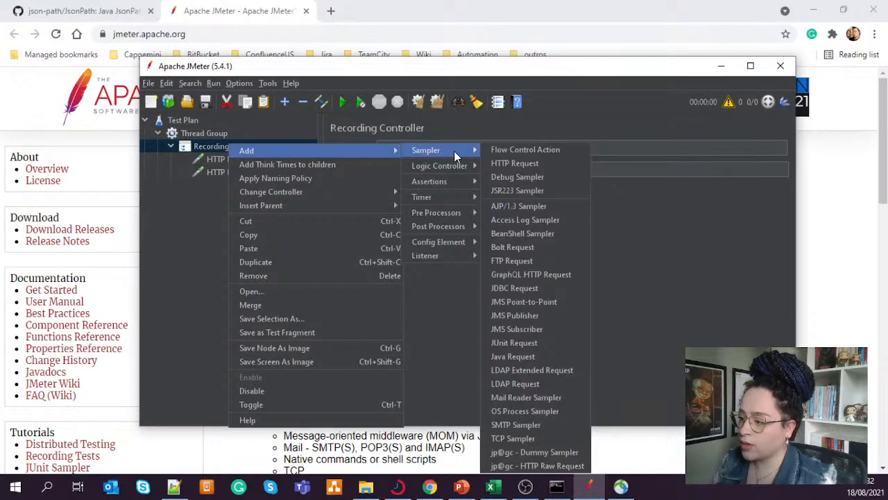
mouse_move(449, 197)
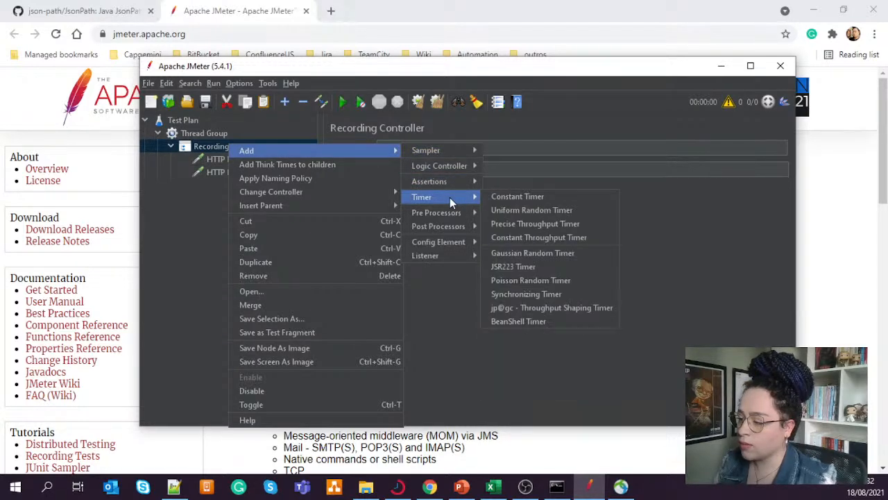
mouse_move(446, 253)
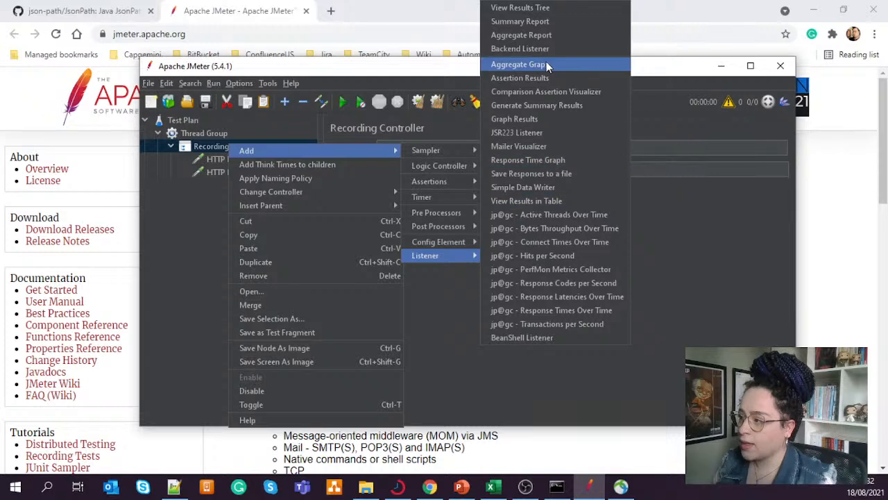
left_click(521, 7)
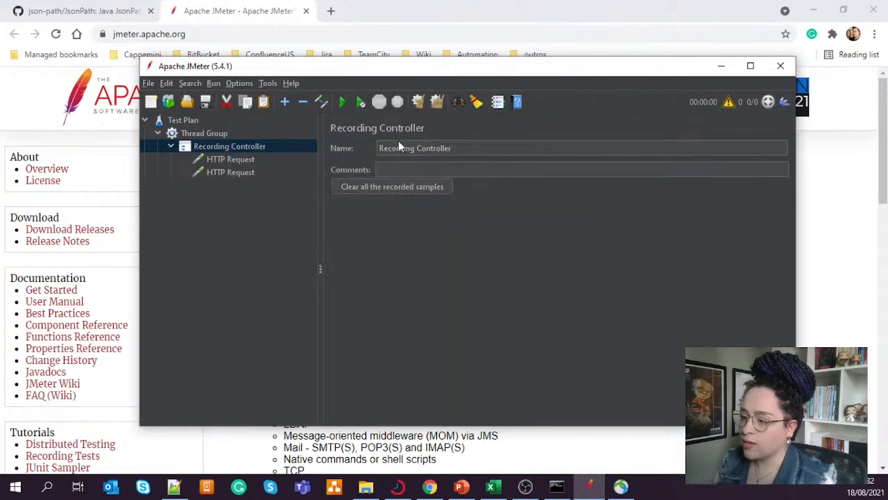
- Add an Aggregate Report listener under the Recording Controller
right_click(223, 145)
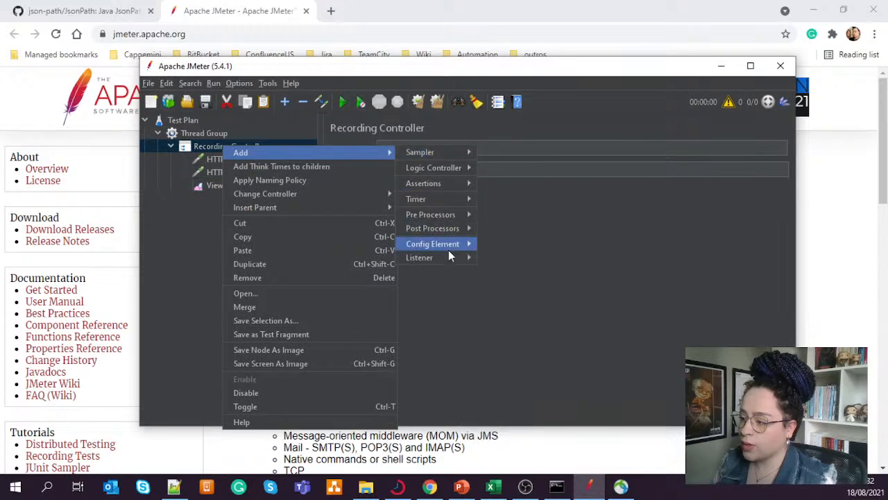
mouse_move(448, 258)
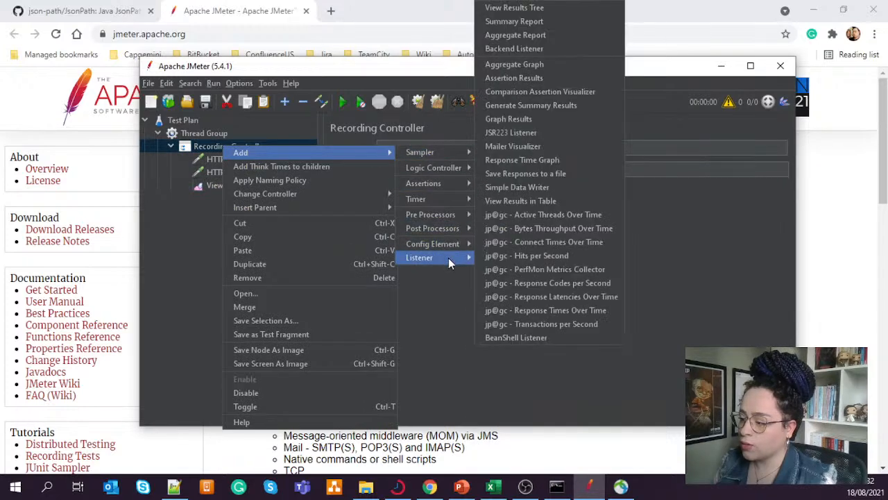
left_click(546, 35)
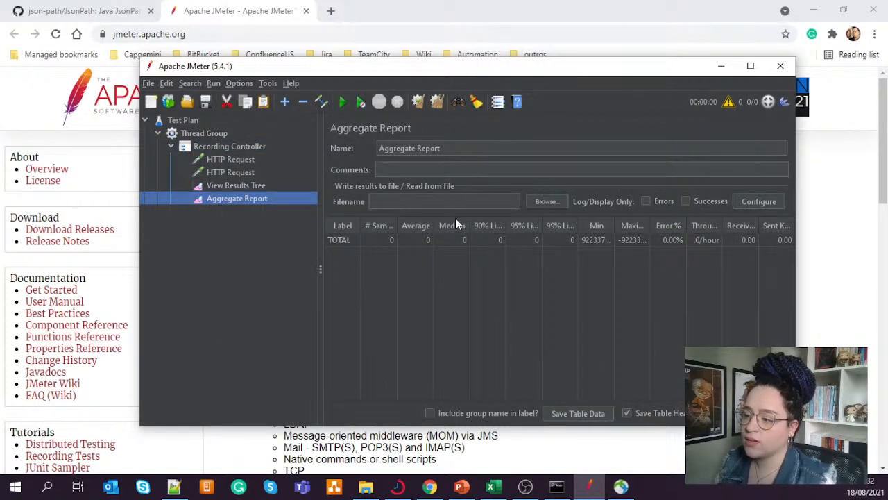
- Add a Summary Report listener under the Recording Controller and compare it with the Aggregate Report
right_click(224, 145)
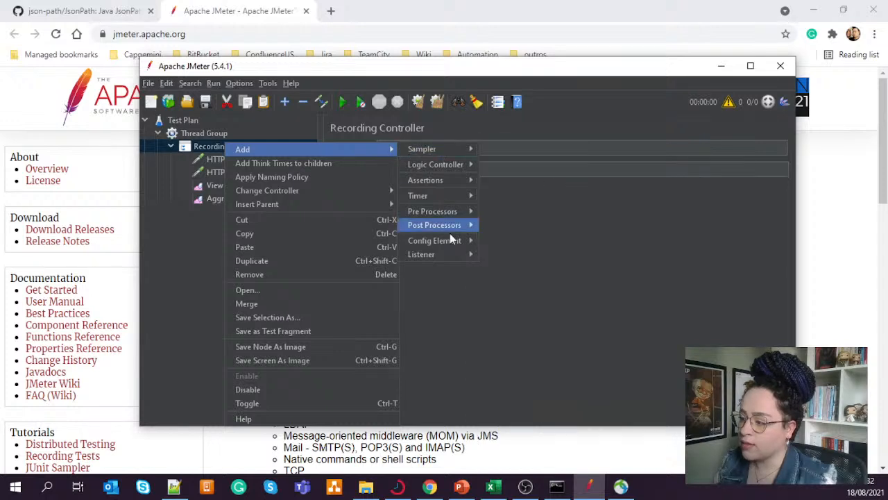
mouse_move(450, 253)
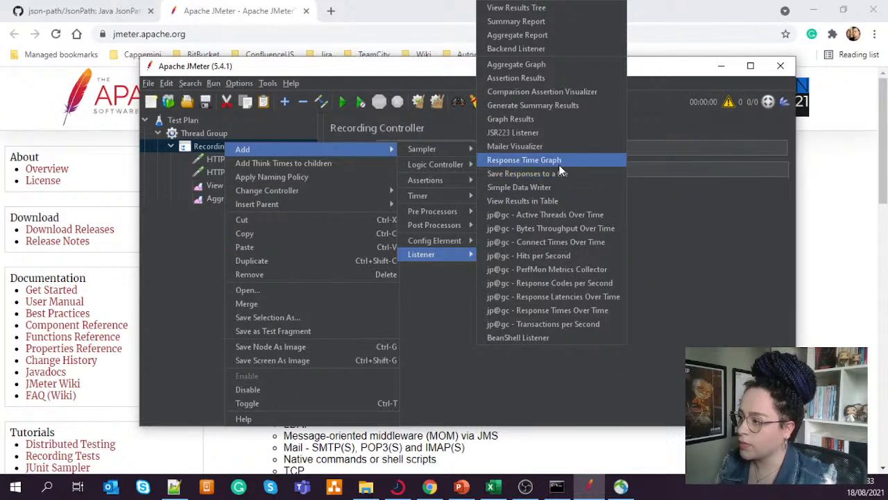
left_click(552, 24)
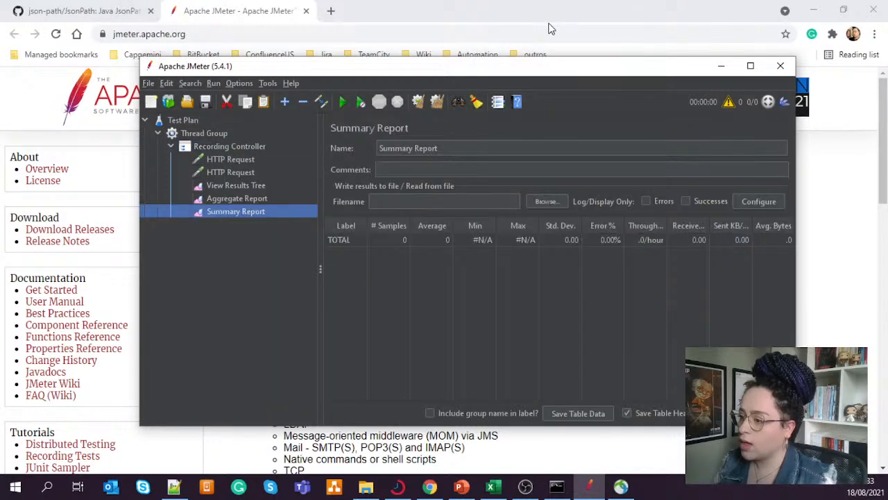
left_click(246, 201)
left_click(248, 212)
left_click(247, 200)
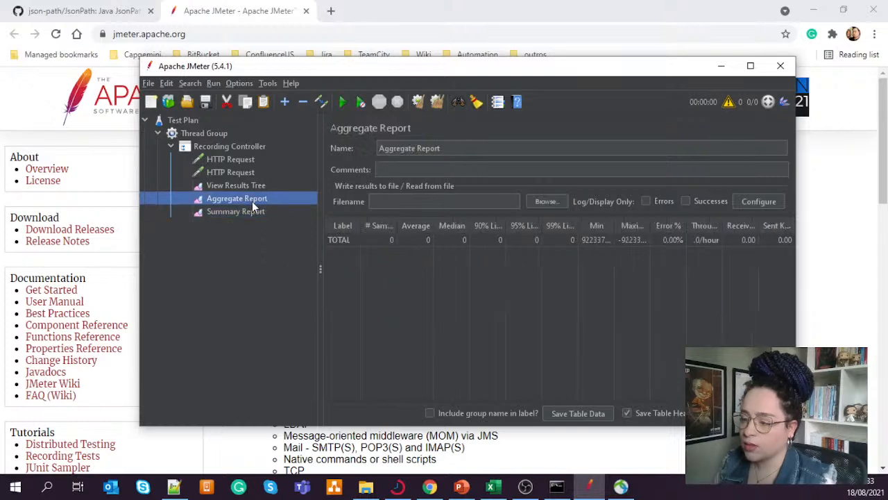
- Add a jp@gc - PerfMon Metrics Collector listener under the Recording Controller
right_click(226, 146)
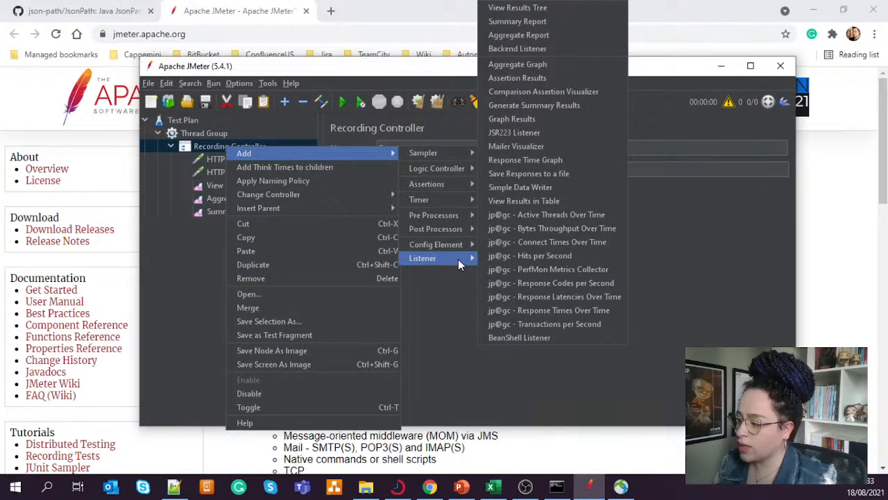
left_click(535, 269)
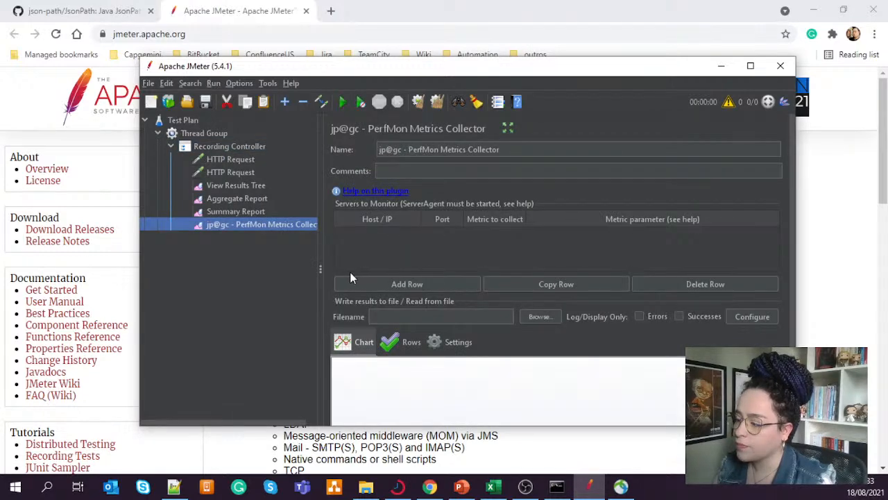
- Add a row to the PerfMon Metrics Collector's servers to monitor, with localhost, port 4444 and the CPU metric
left_click(750, 67)
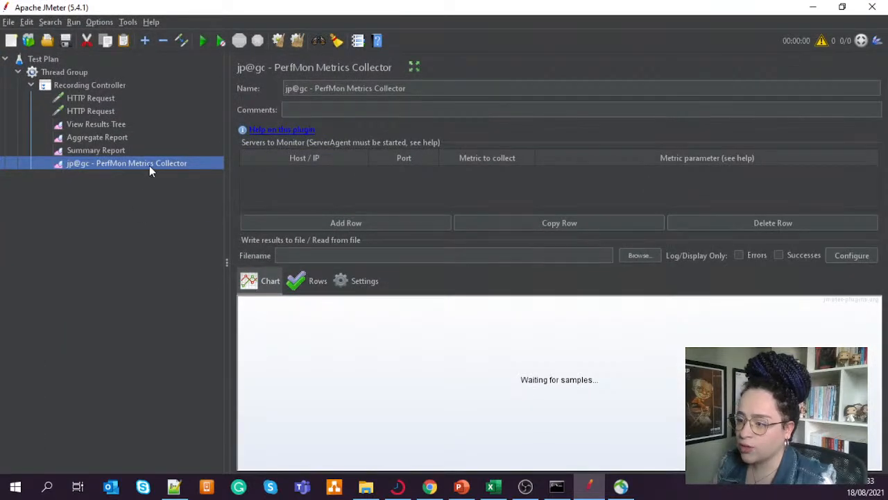
left_click(464, 194)
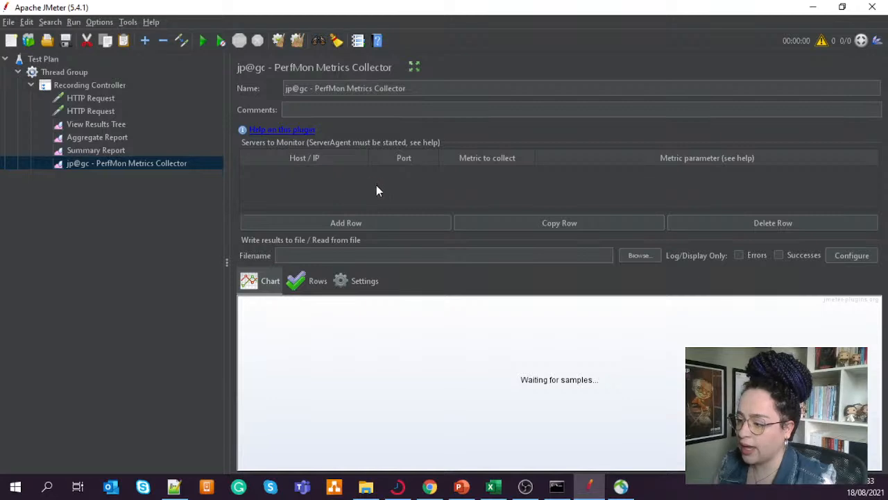
left_click(335, 225)
left_click(506, 173)
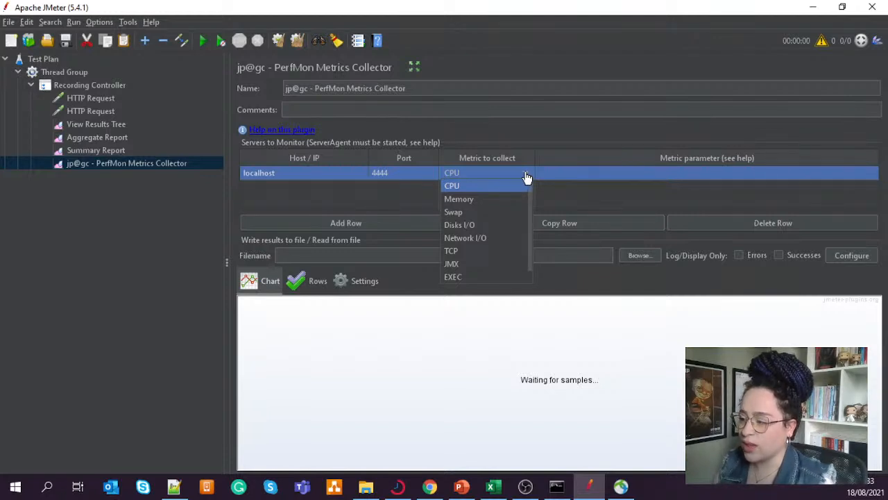
left_click(402, 196)
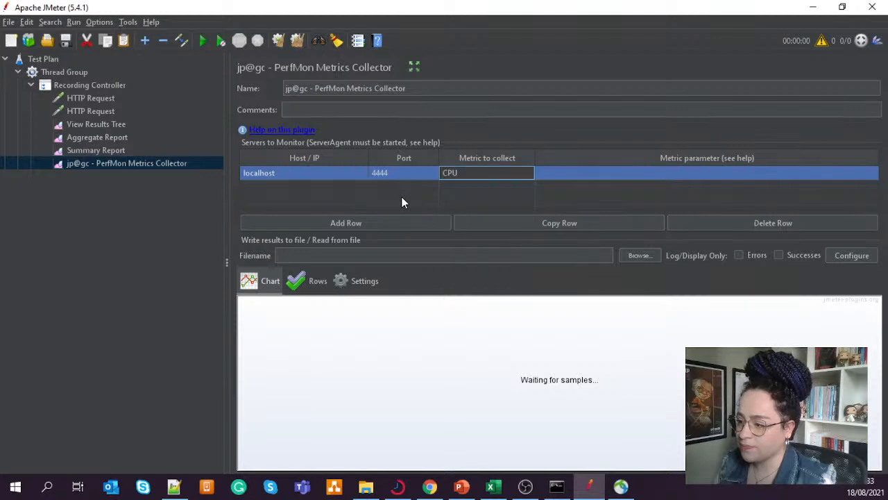
left_click(159, 200)
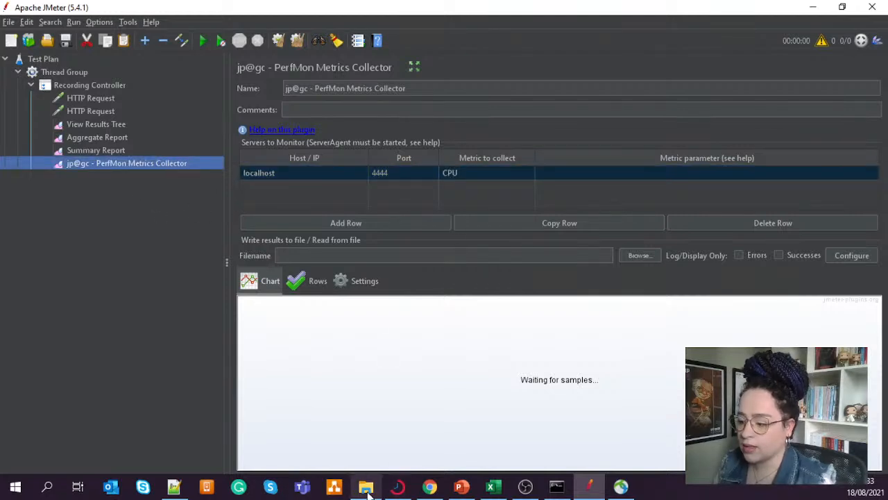
- Switch to File Explorer and run startAgent.bat from the ServerAgent-2.2.3 folder to start the server agent
mouse_move(366, 486)
left_click(365, 427)
left_click_drag(467, 16, 0, 182)
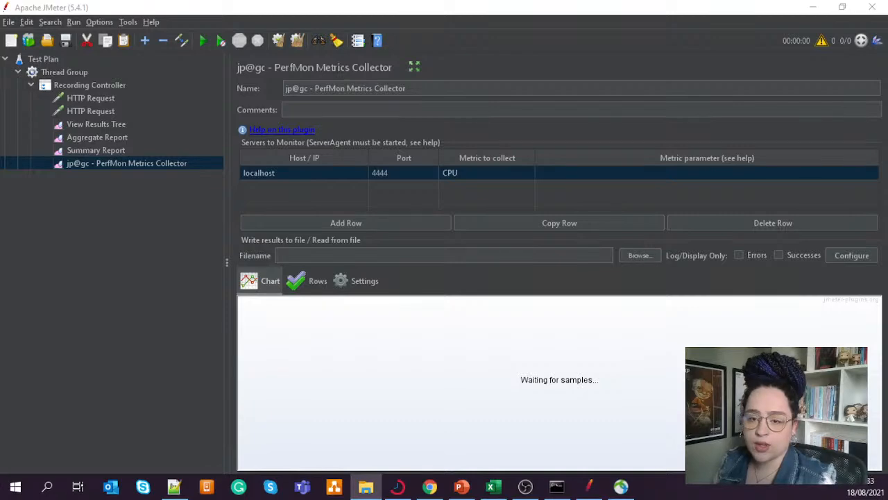
left_click_drag(1, 230, 578, 98)
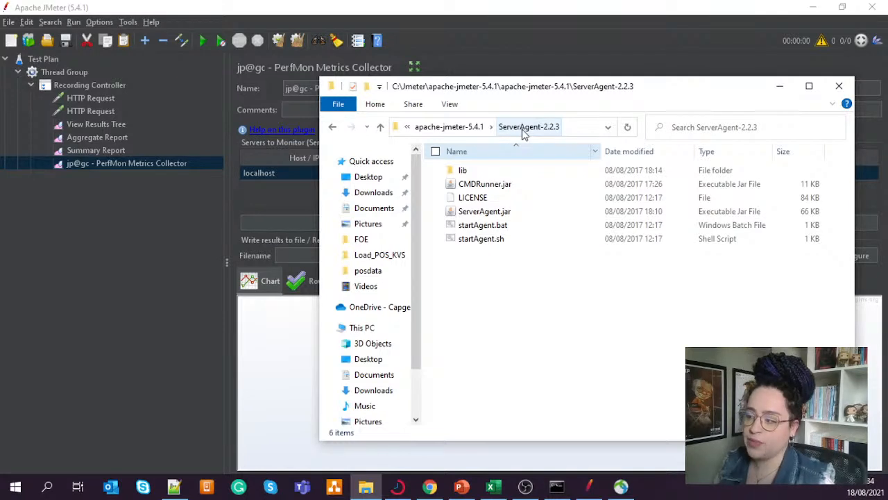
left_click(512, 229)
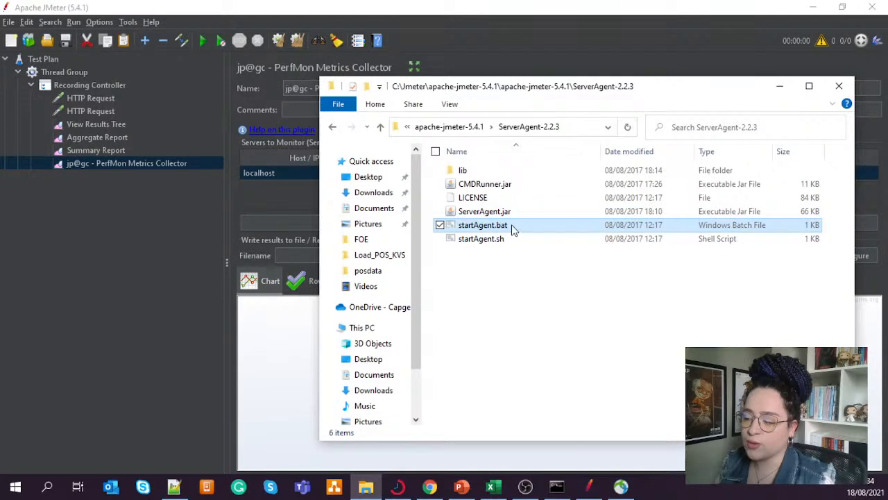
left_click(500, 243)
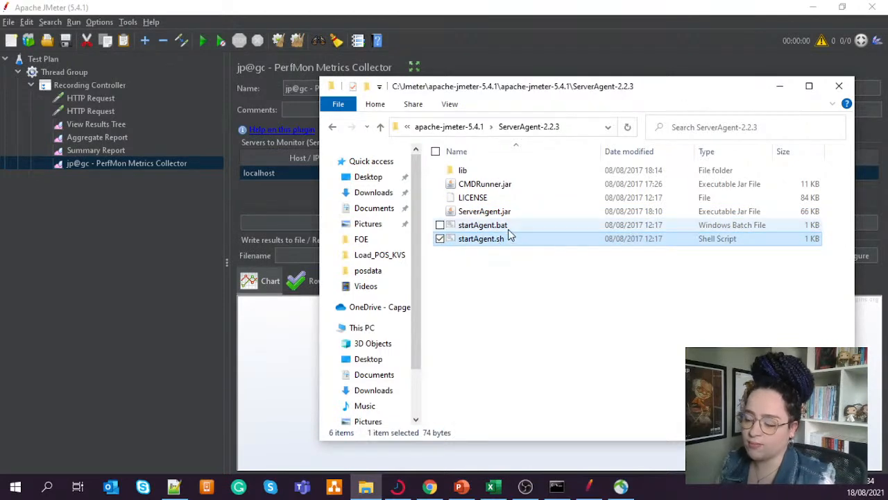
left_click(510, 229)
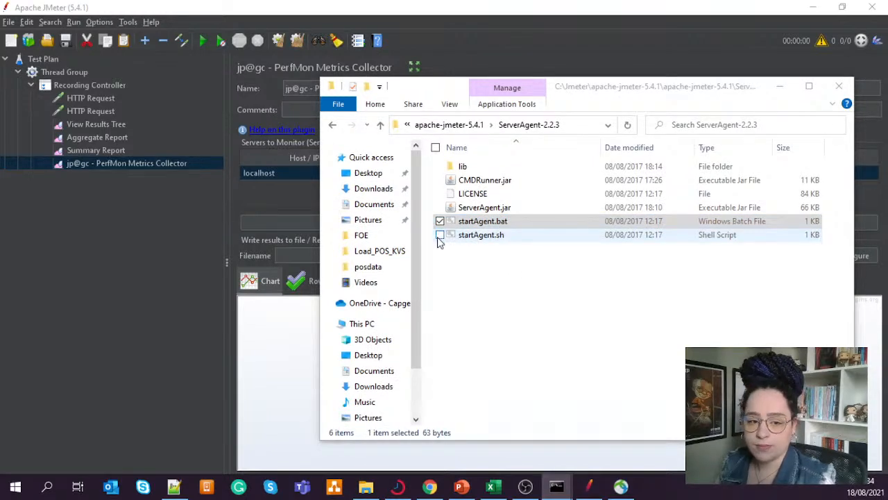
left_click_drag(709, 92, 0, 111)
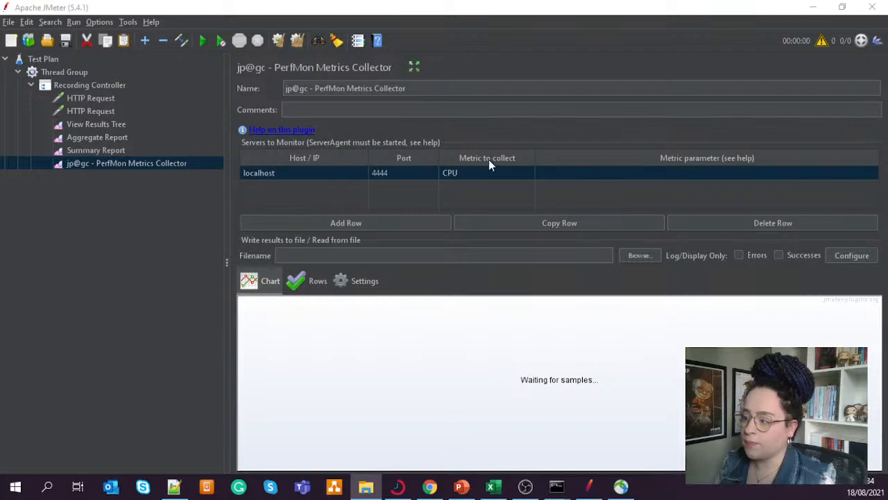
- Rename the Test Plan as "Smoke test to validate Google"
left_click(96, 84)
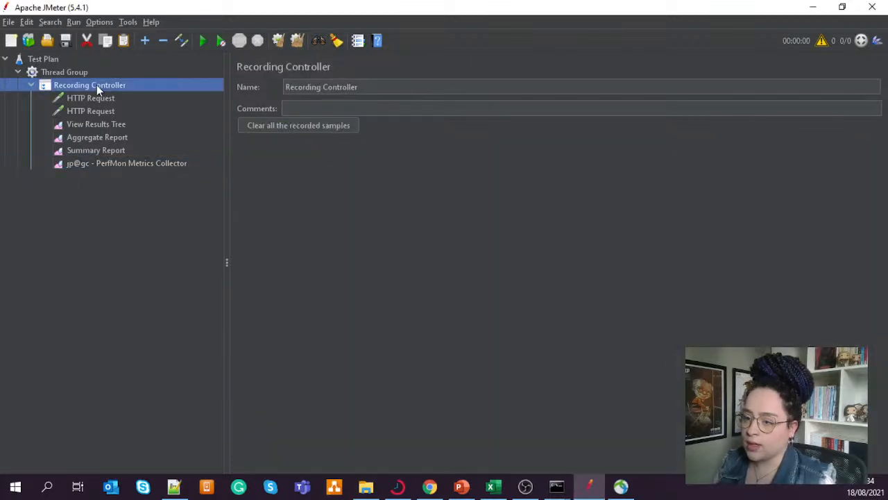
left_click(80, 71)
left_click(86, 60)
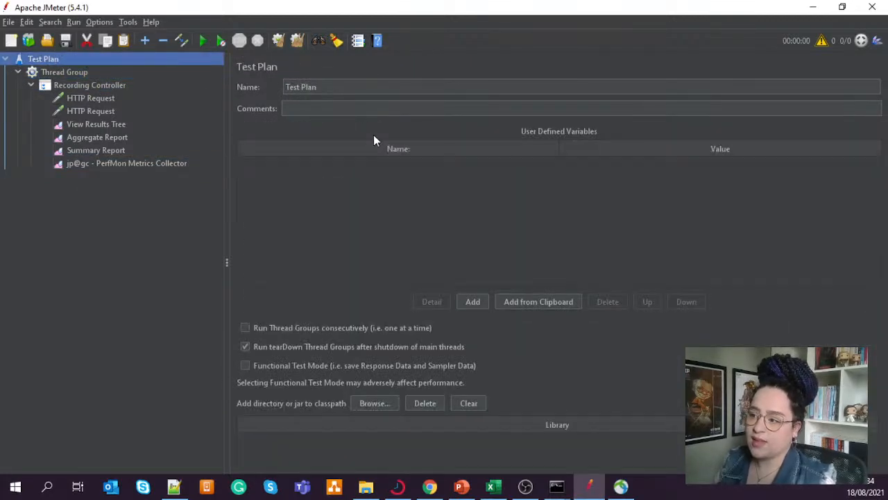
left_click_drag(328, 88, 281, 90)
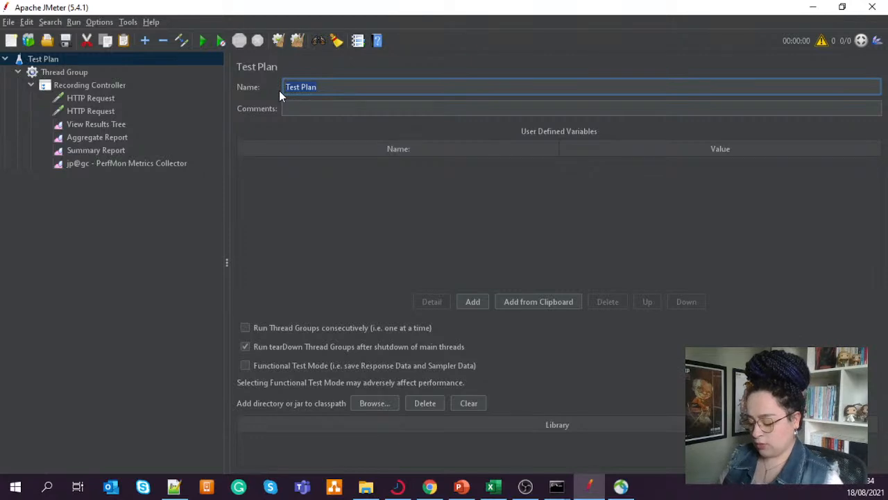
type("Smoke test ")
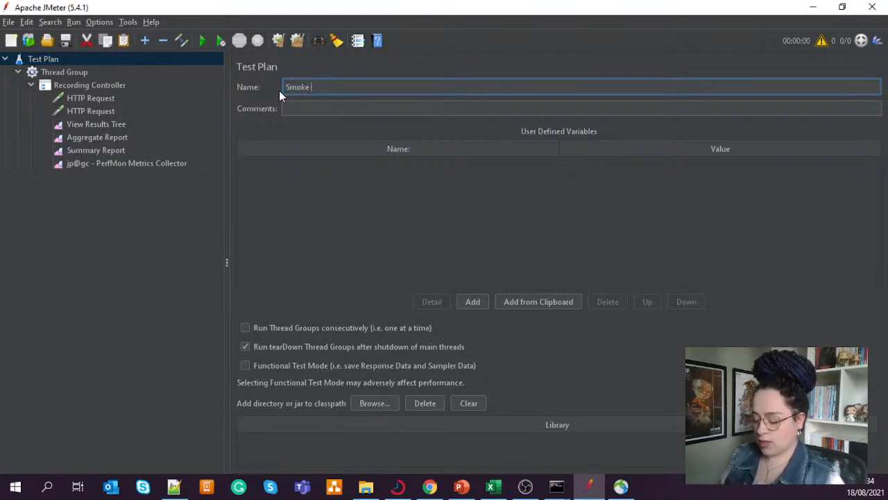
type("to")
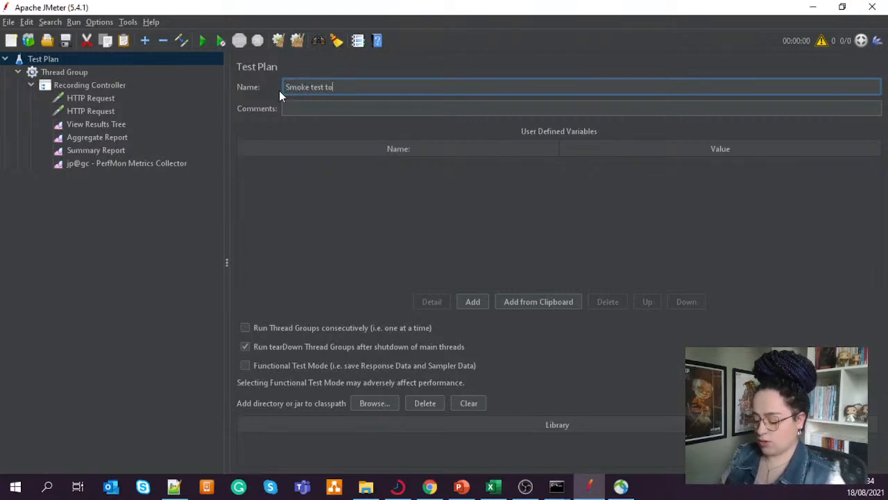
type(" validat")
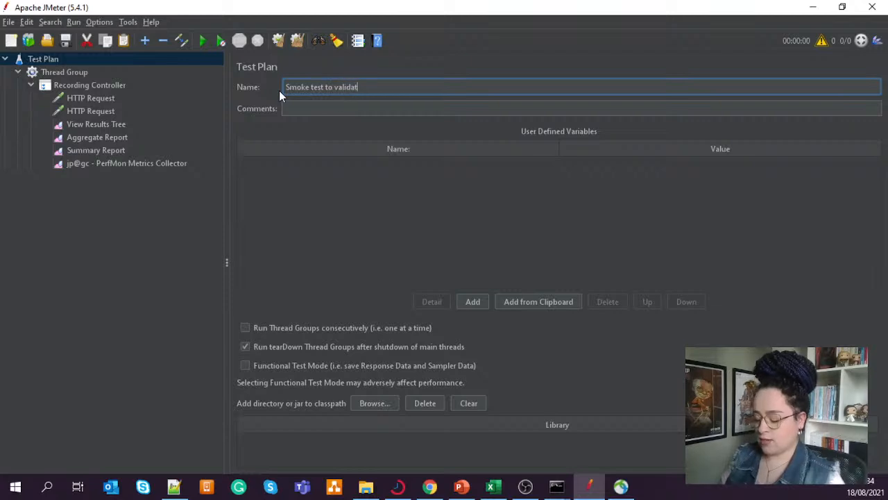
type("e Google")
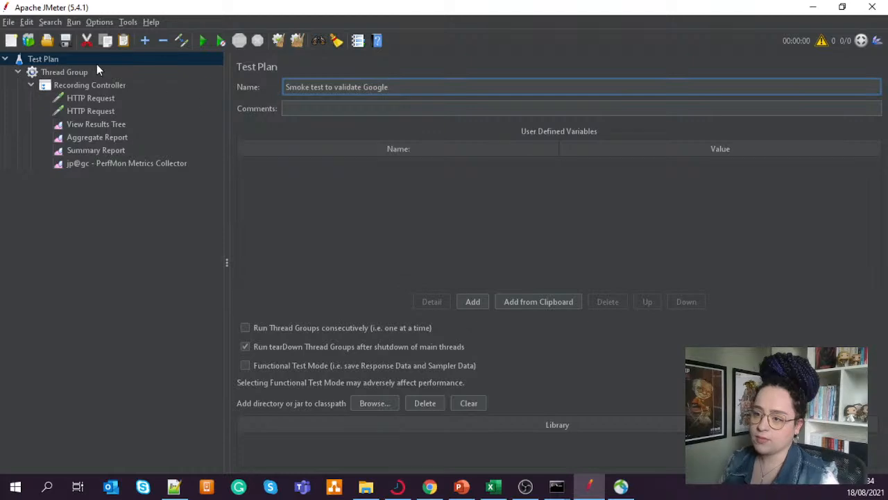
- Rename the Thread Group as "Thread Group - Get Method"
left_click(78, 72)
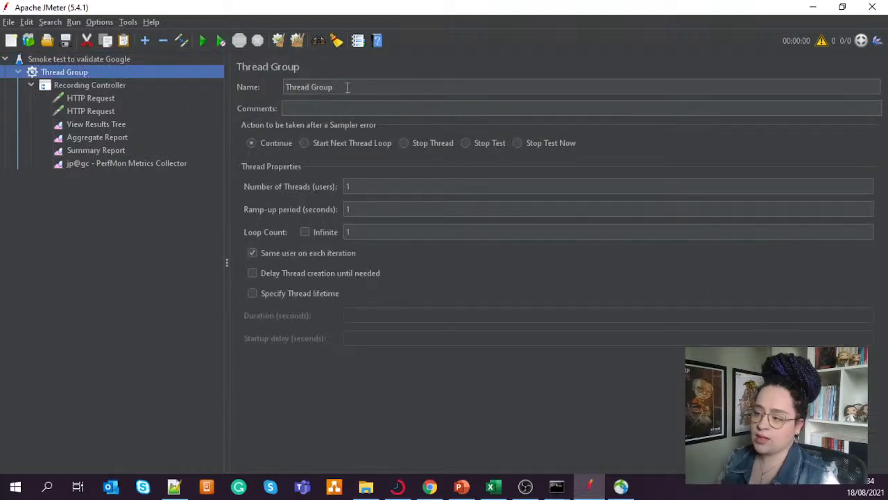
left_click_drag(346, 86, 281, 86)
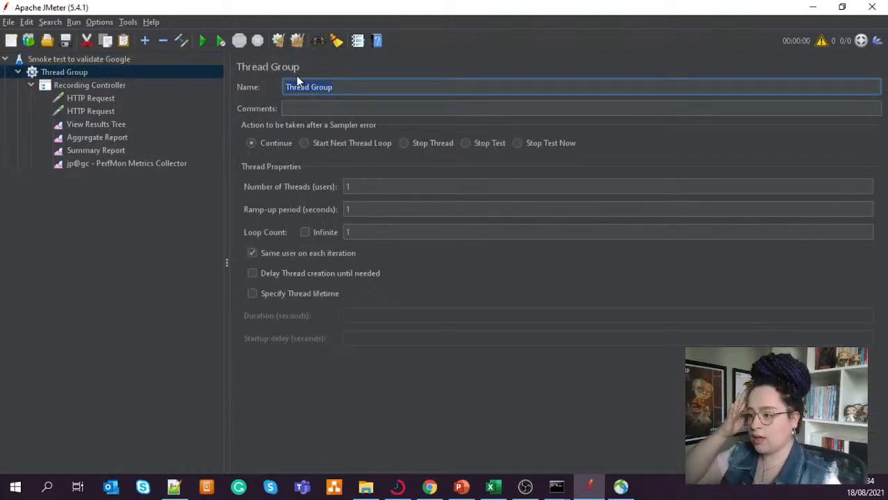
left_click_drag(351, 88, 275, 91)
left_click(343, 88)
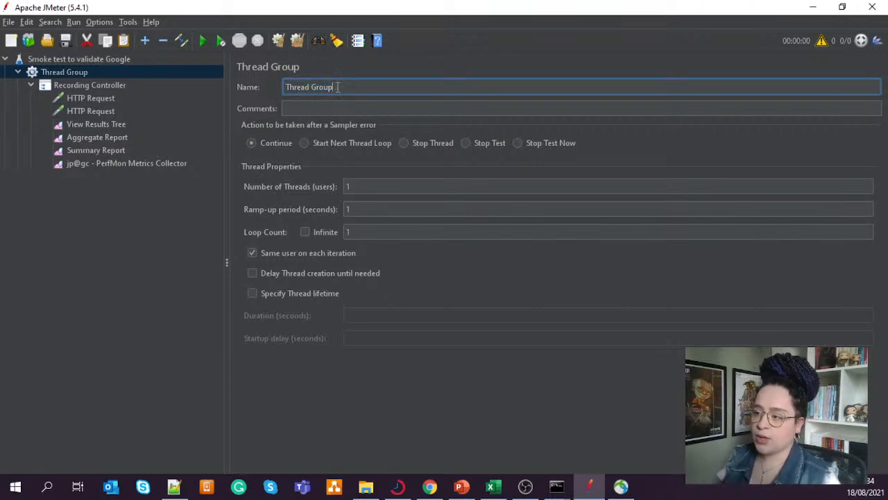
type("-")
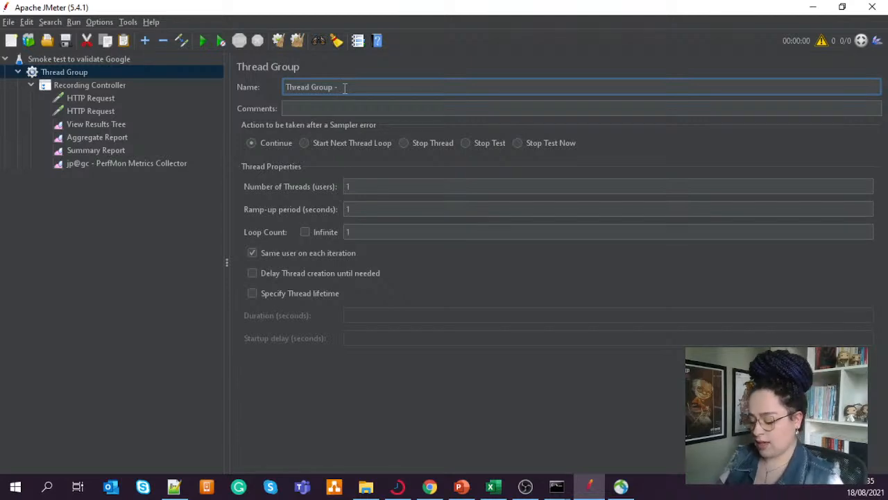
type(" Gene")
key("BackSpace")
key("BackSpace")
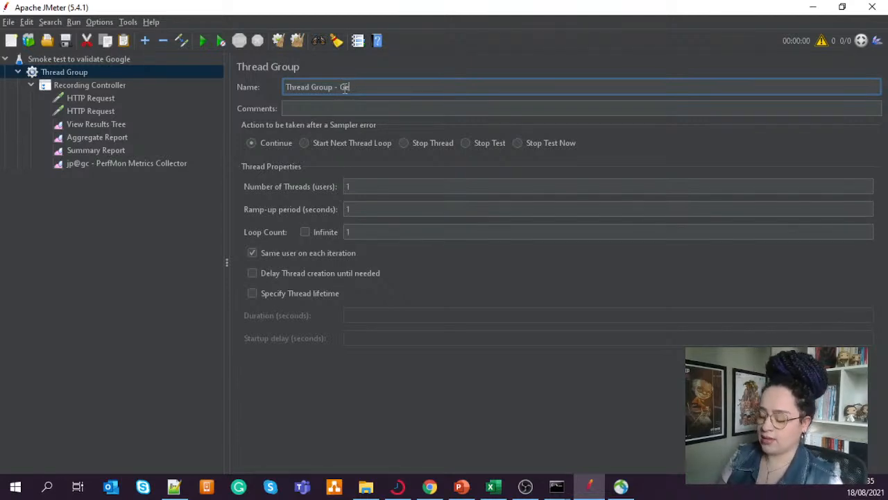
type("t Met")
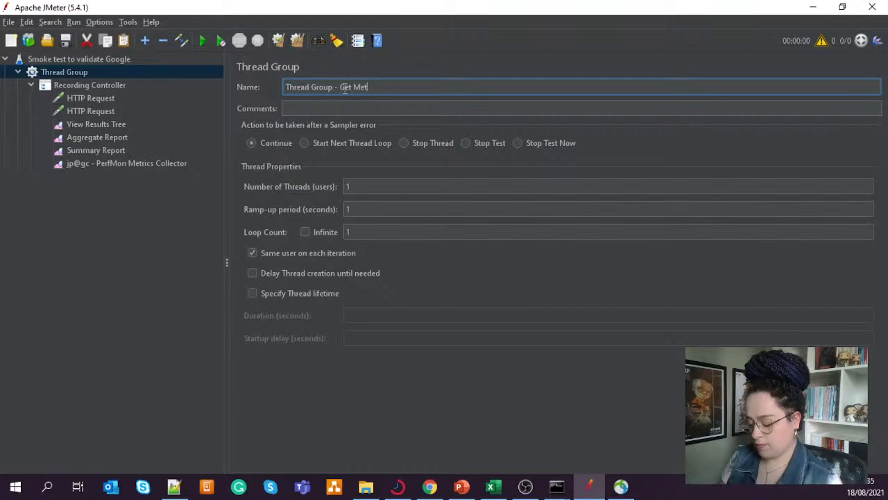
type("hod")
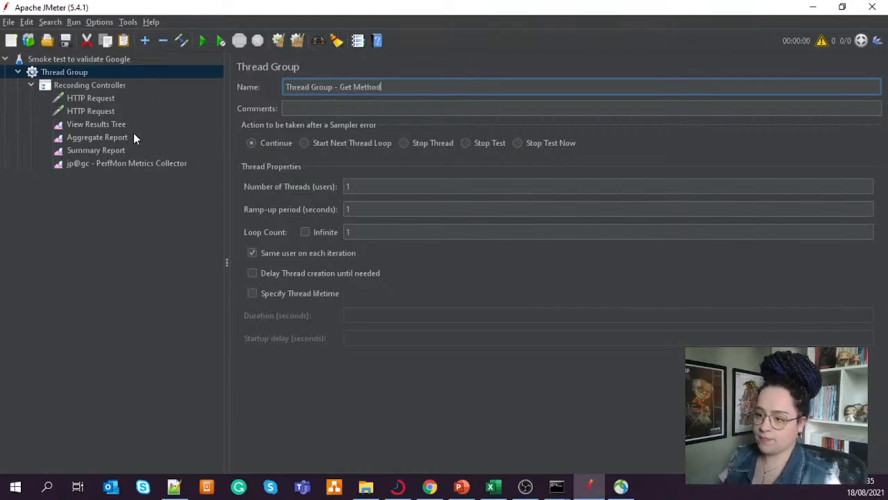
- Rename the Recording Controller as "web sit running and searching"
left_click(104, 85)
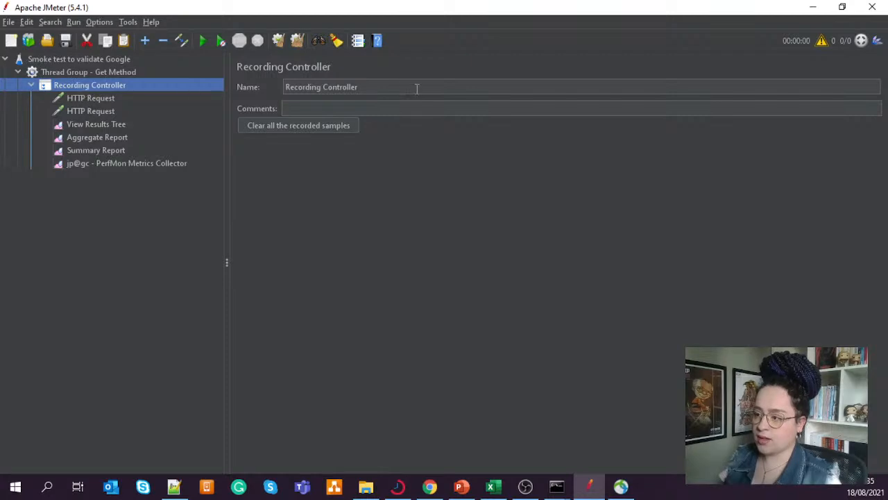
triple_click(394, 86)
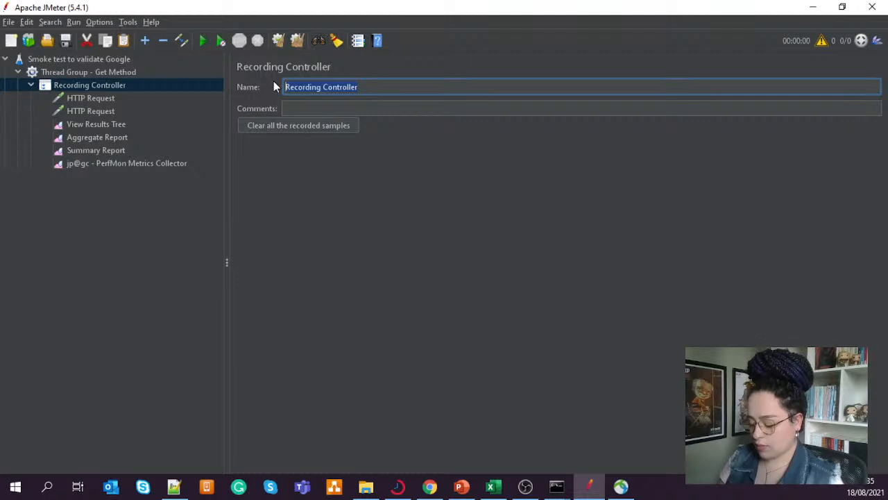
type("A")
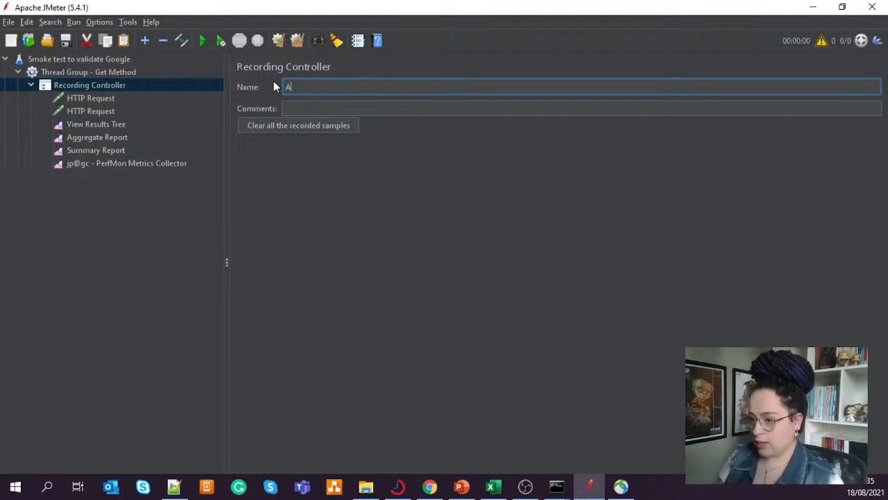
key("BackSpace")
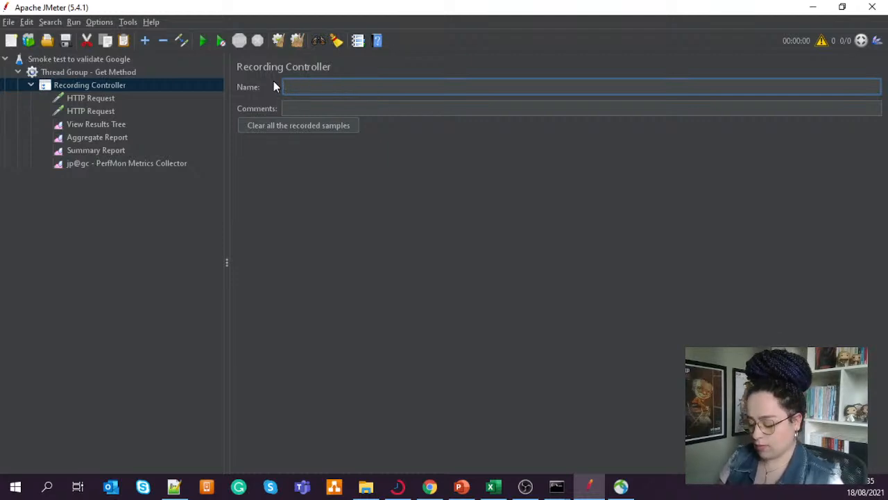
type("web")
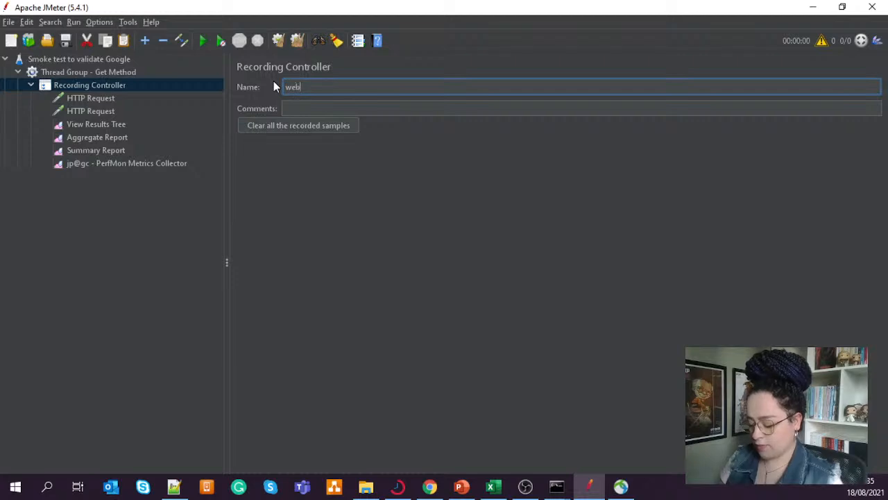
type(" sit r")
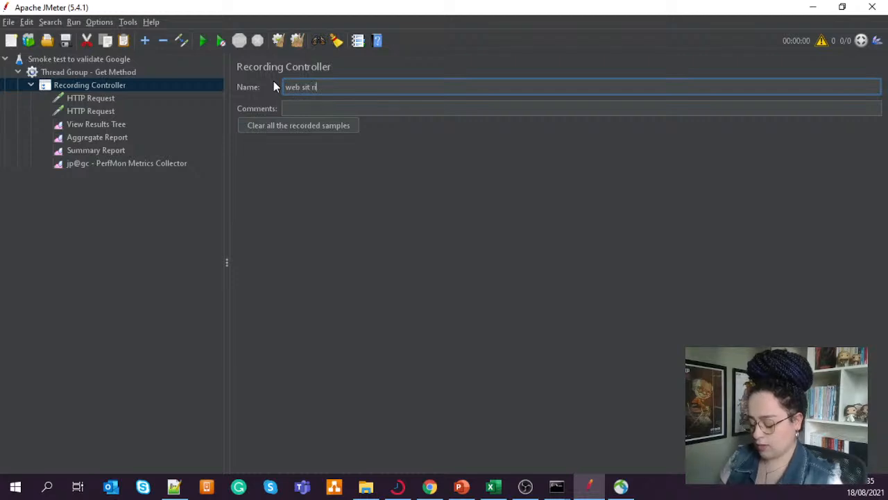
type("unning ")
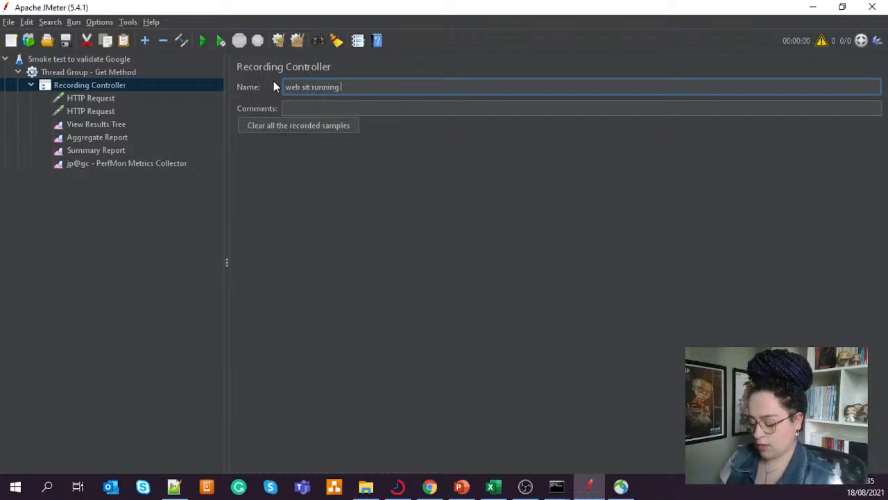
type("and se")
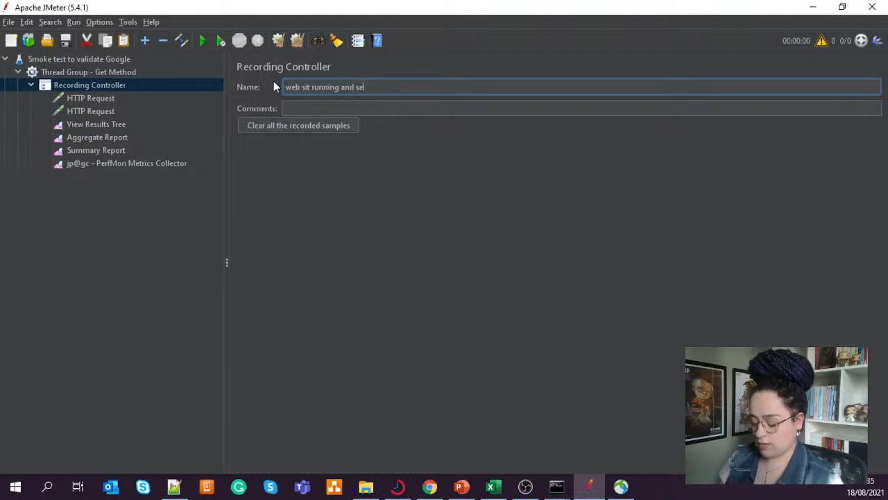
type("arching some")
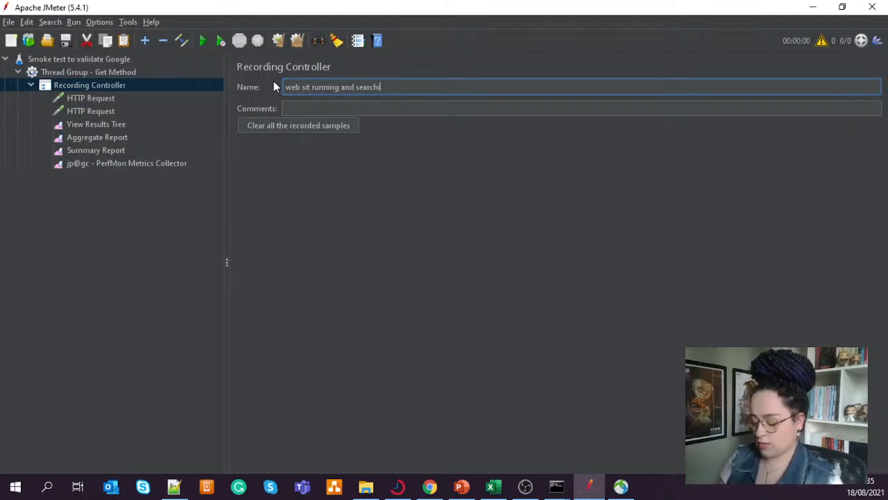
key("BackSpace")
key("BackSpace")
key("BackSpace")
key("BackSpace")
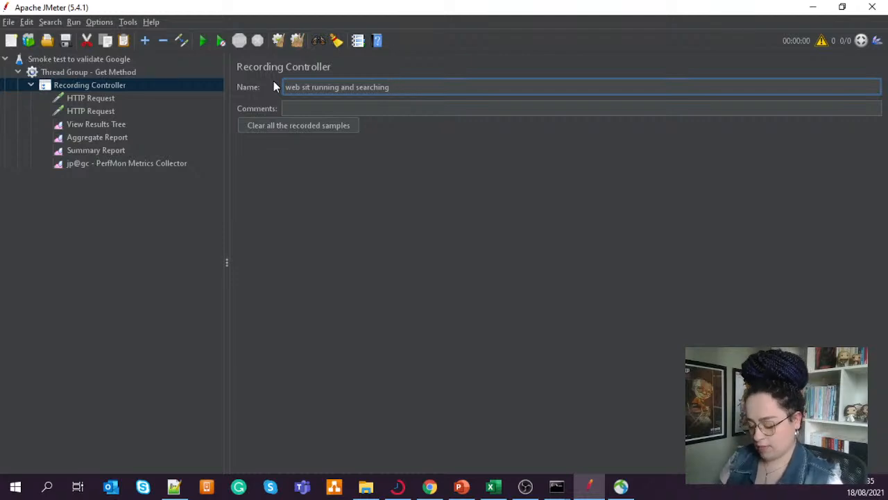
- Complete and correct the Recording Controller's name to read "website running and searching anything"
type("anythi")
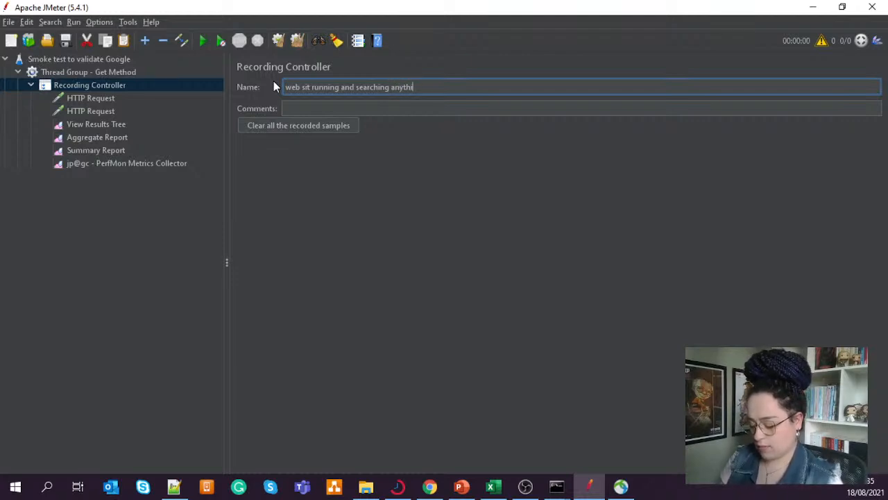
type("ng")
left_click(311, 107)
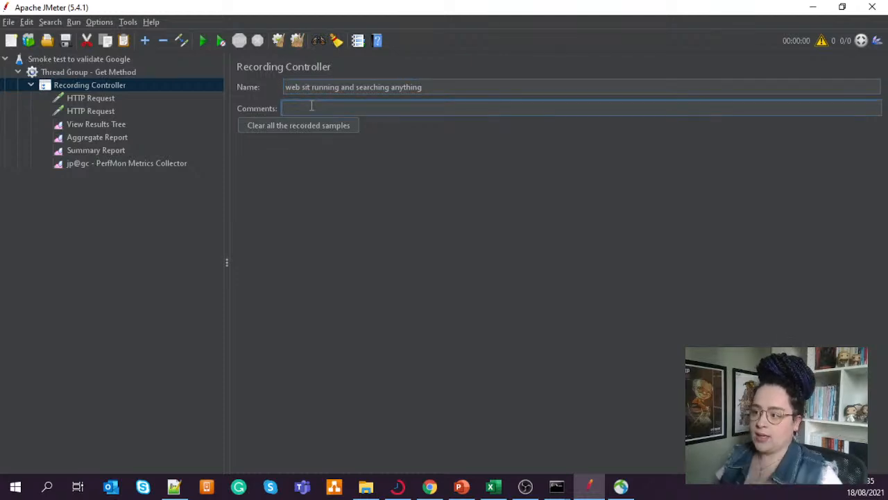
left_click(310, 87)
type("e")
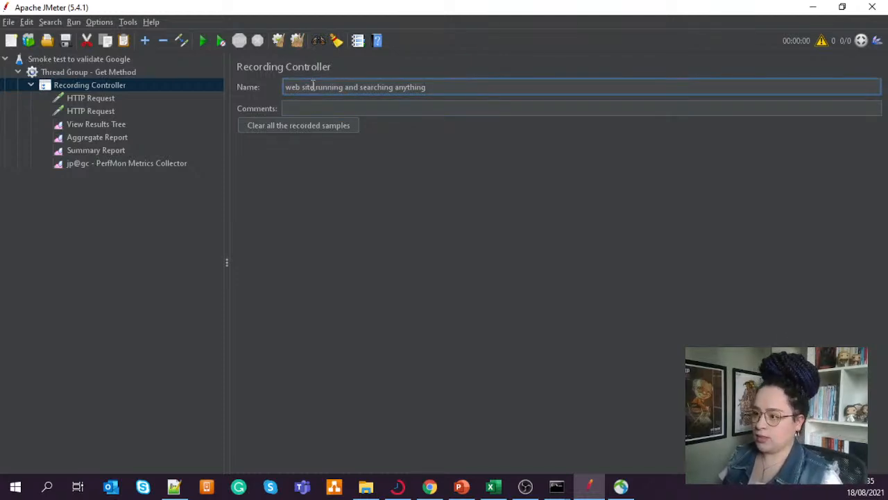
left_click(303, 87)
key("BackSpace")
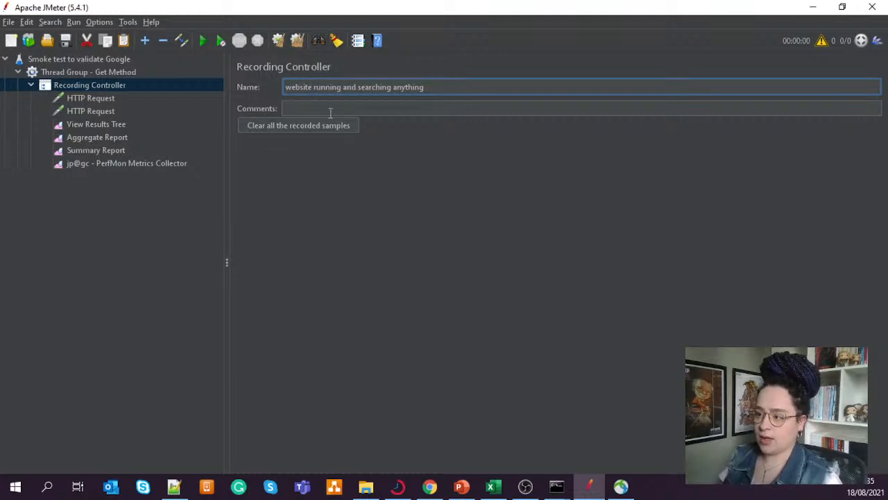
- Enter "ID 1 and 2" as the Recording Controller's comment
left_click(338, 109)
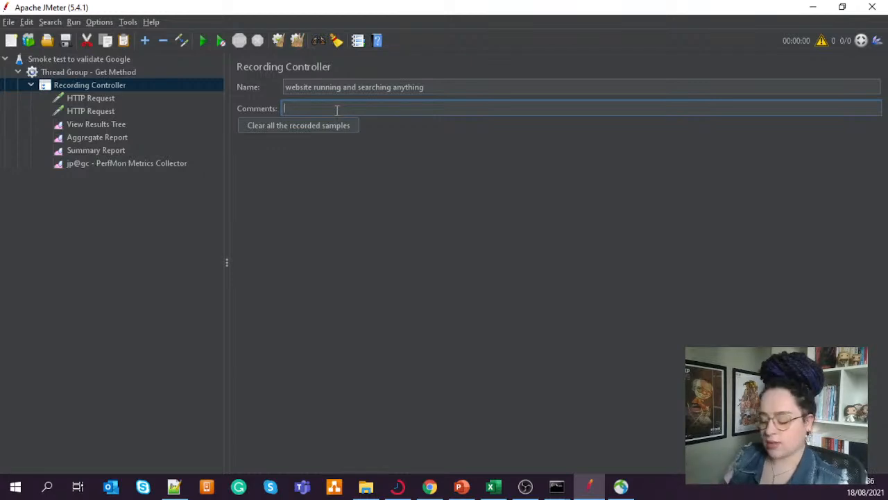
type("ID 1")
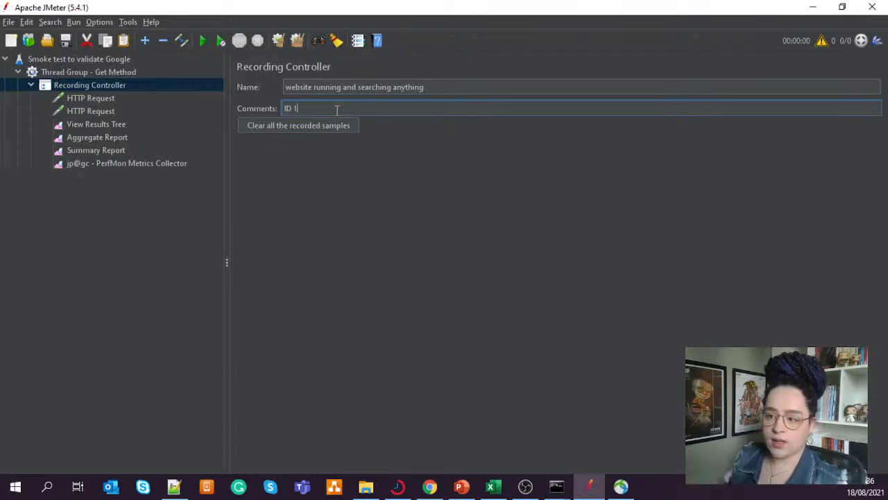
type(" or")
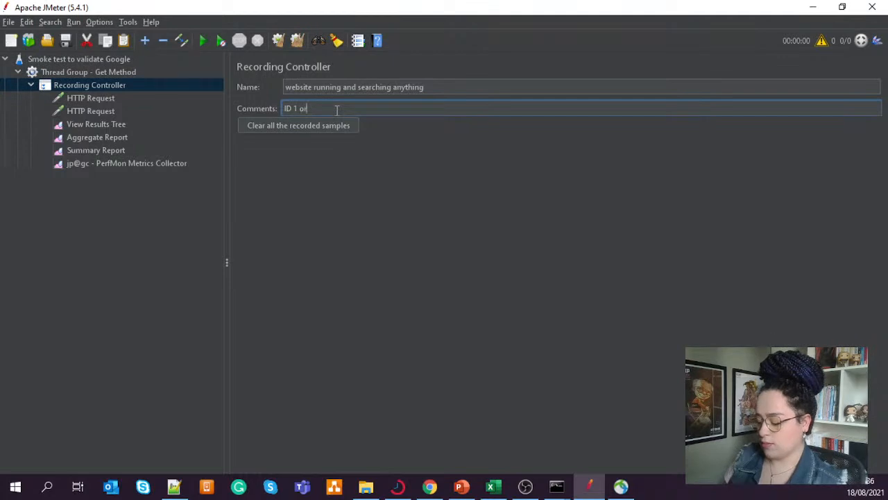
type("2")
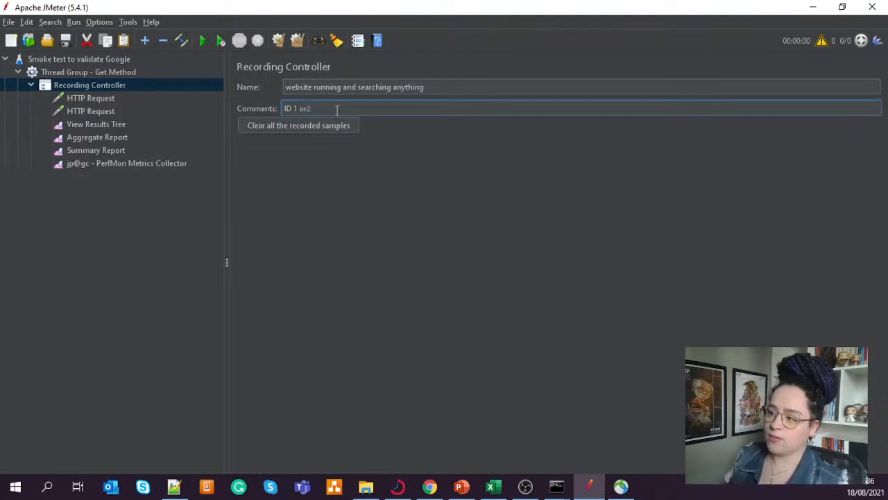
key("Left")
key("Left")
key("Left")
key("Left")
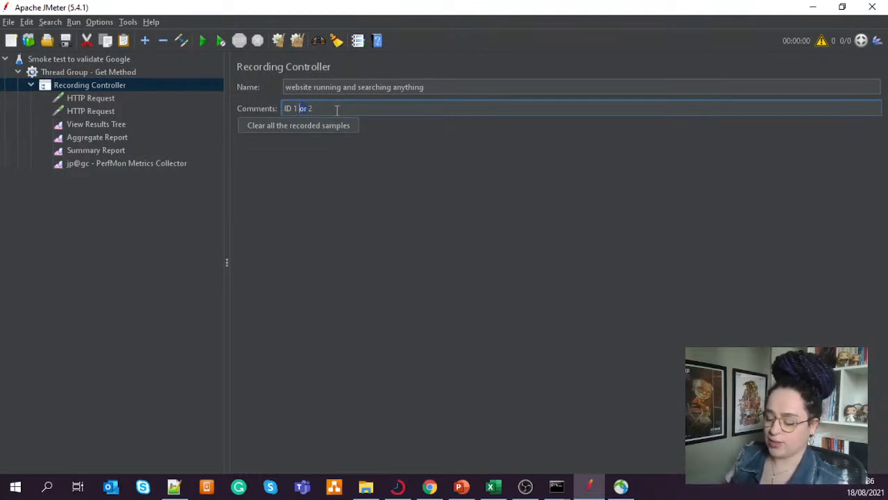
type("and")
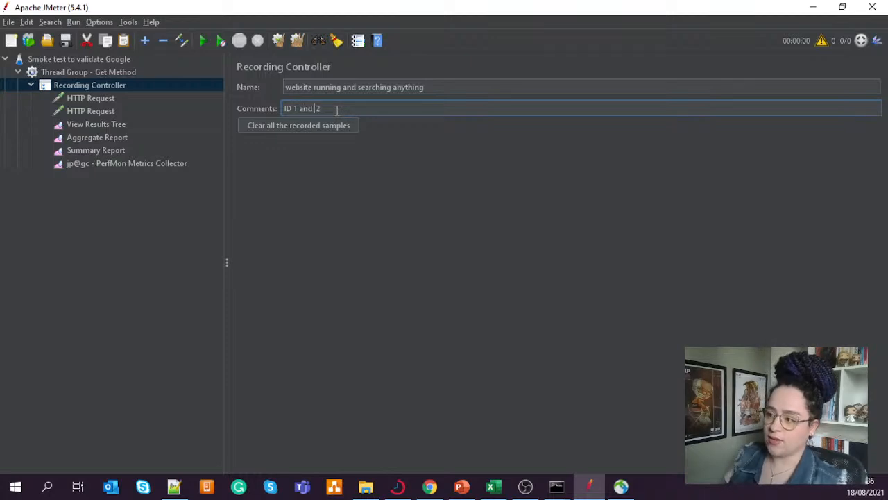
key("Delete")
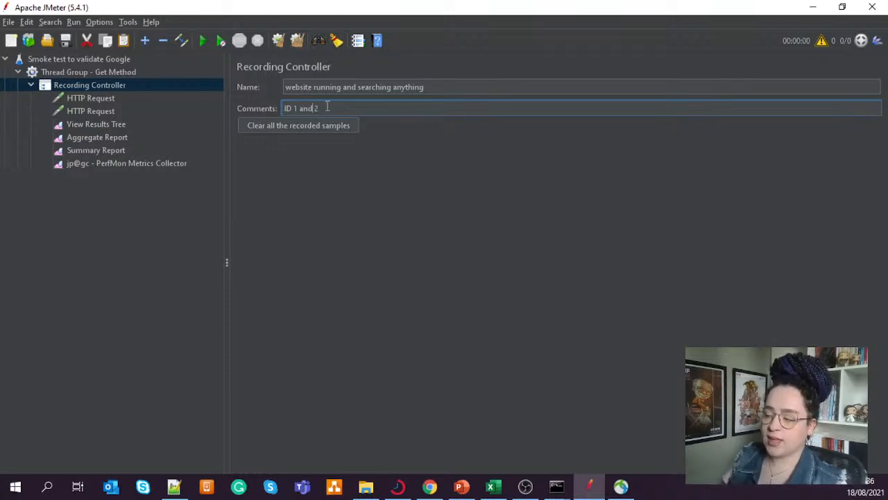
left_click_drag(336, 110, 281, 107)
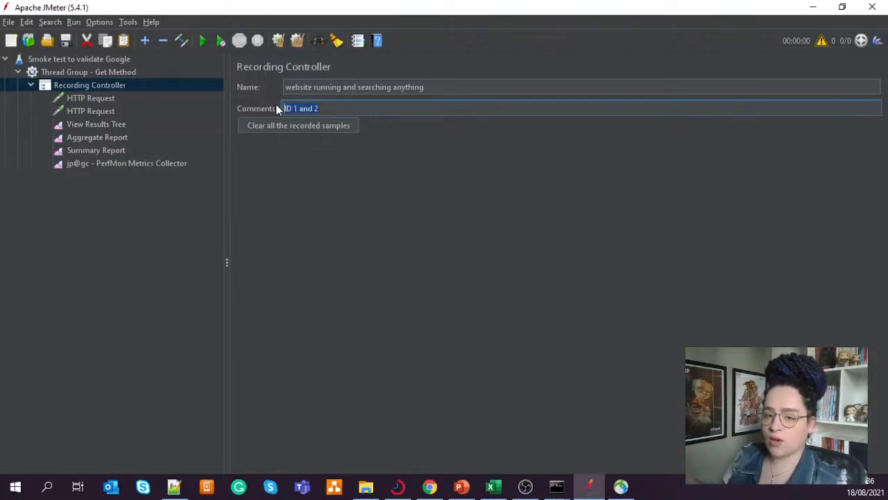
left_click(336, 109)
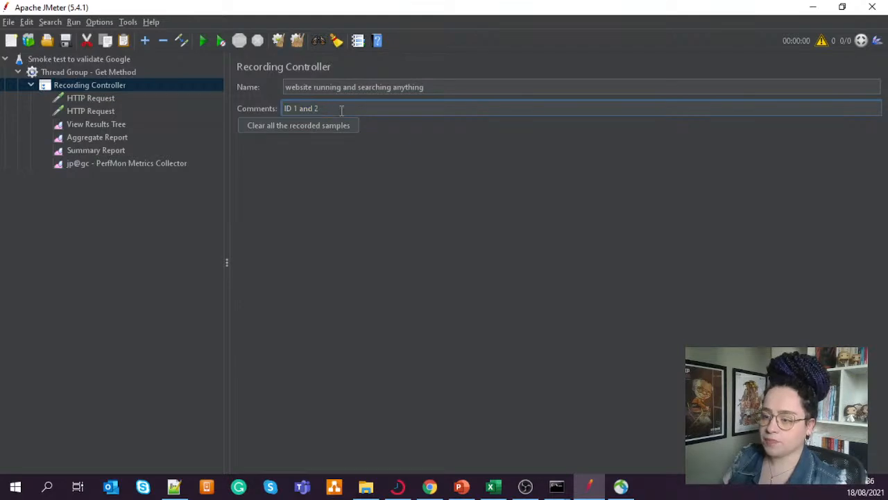
- Open the settings of the first HTTP Request sampler, and switch to Chrome with a new incognito window
left_click(102, 99)
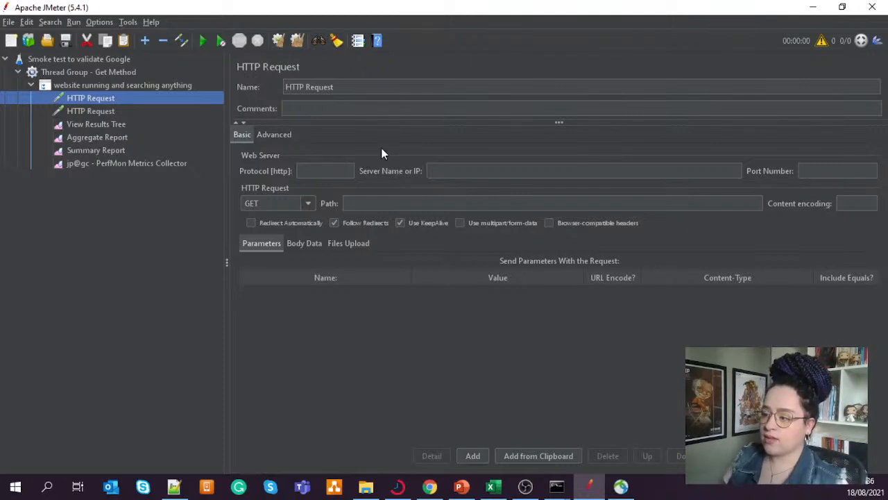
left_click(365, 202)
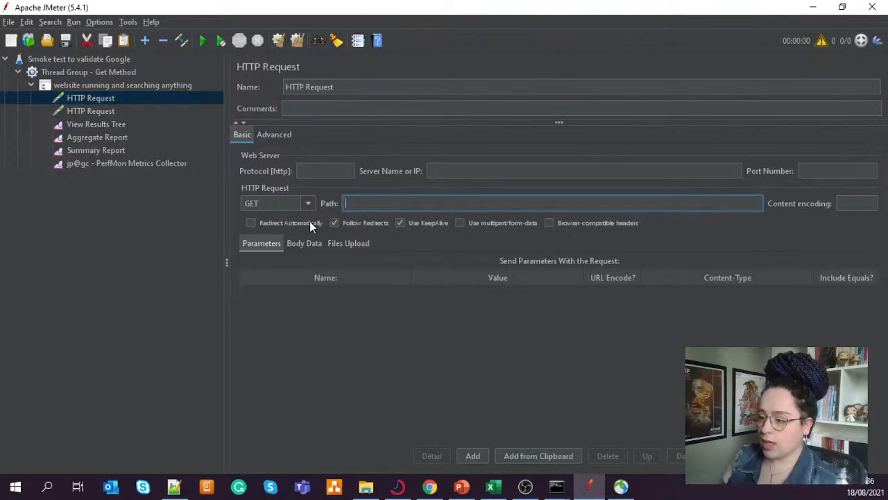
left_click(429, 486)
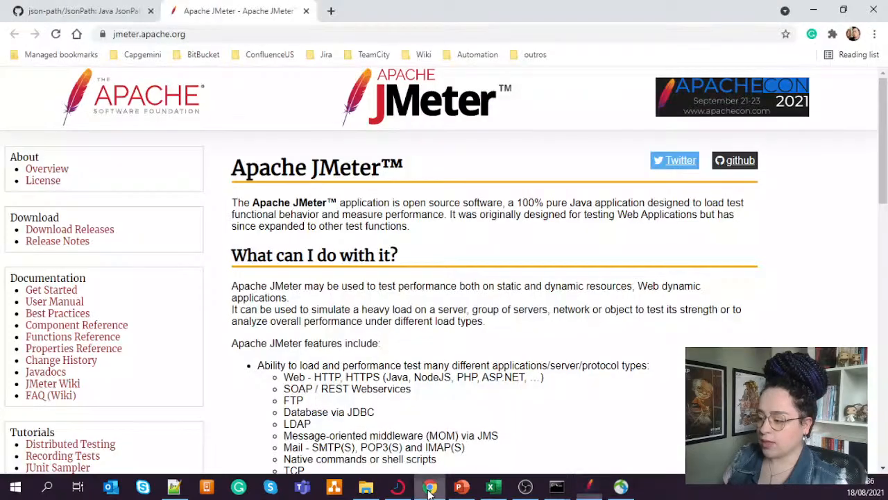
key("ctrl+shift+n")
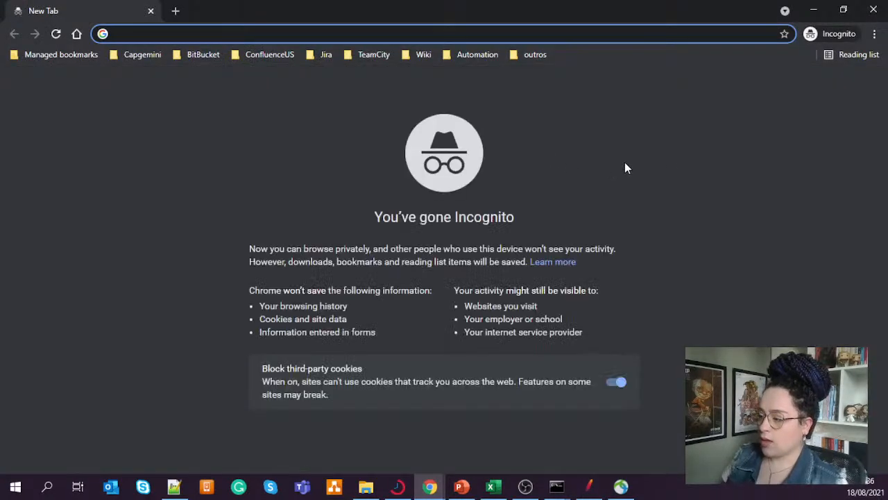
left_click(692, 163)
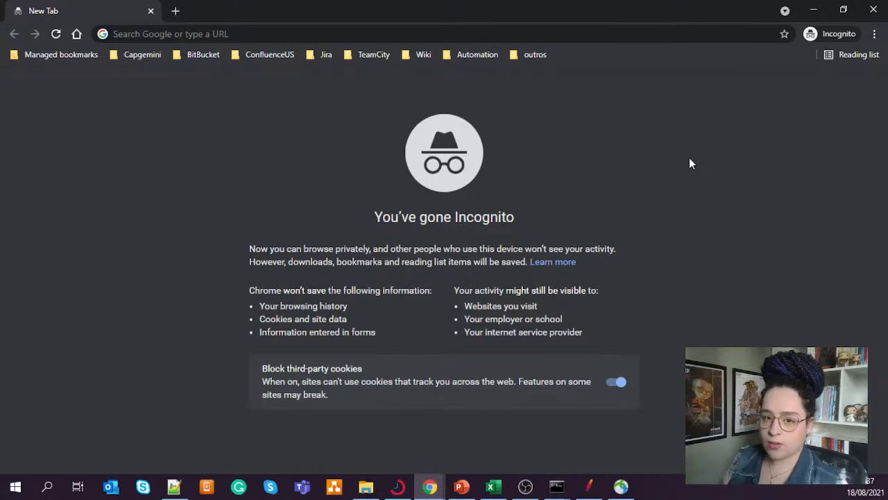
- Open the developer tools on network activity and load google.com so that its requests are recorded
key("F12")
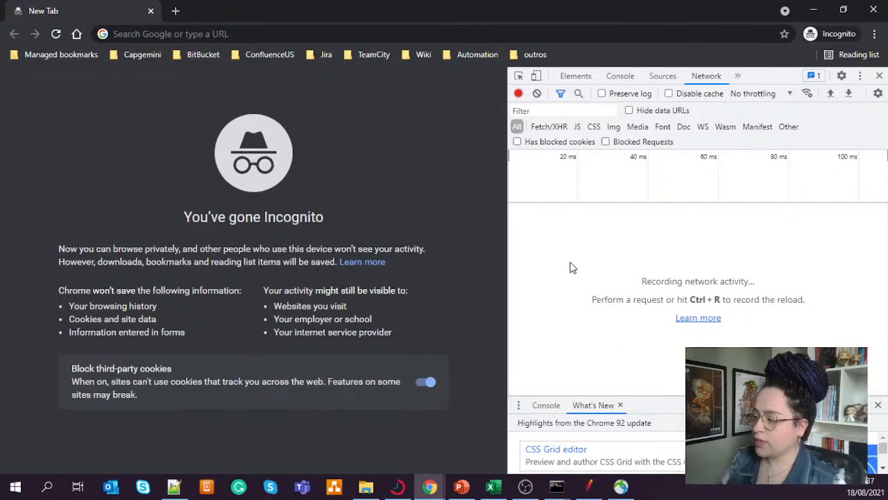
left_click(712, 77)
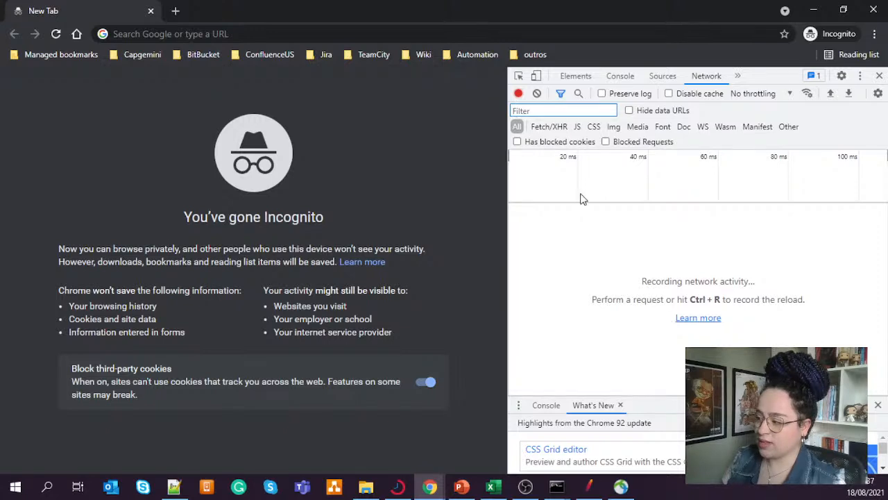
left_click(228, 33)
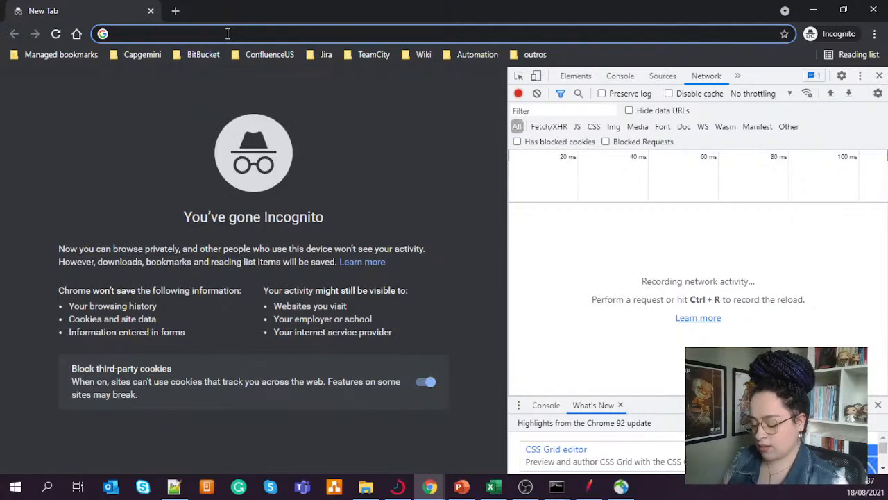
type("google.com")
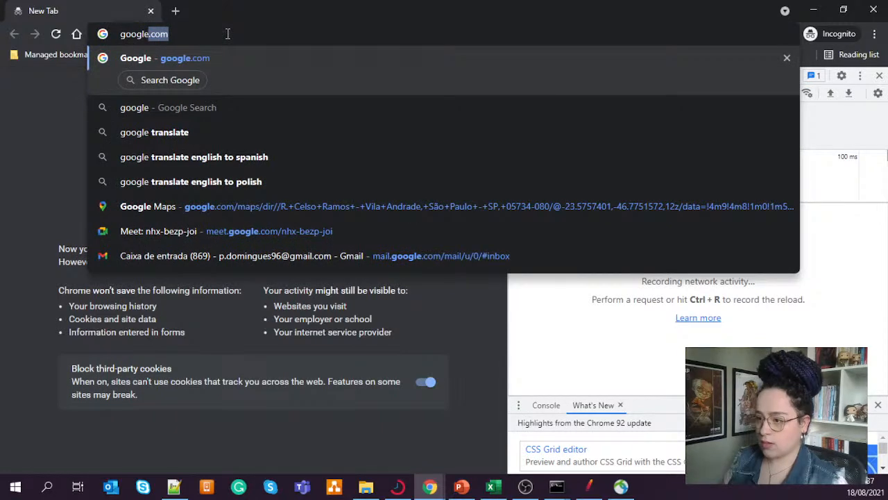
key("Return")
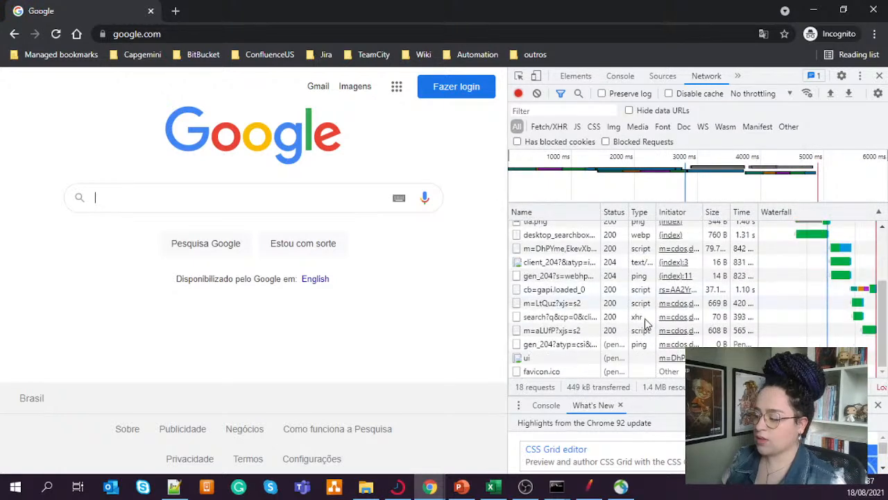
mouse_move(674, 344)
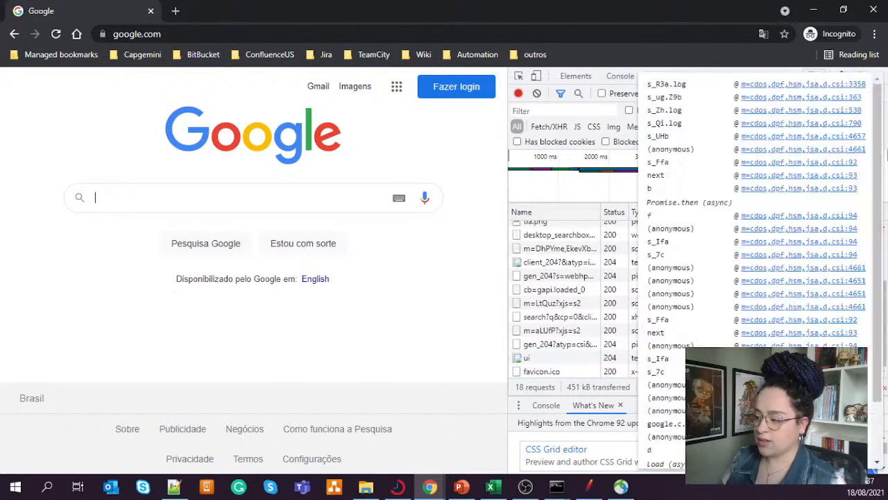
scroll(562, 298, "up", 2)
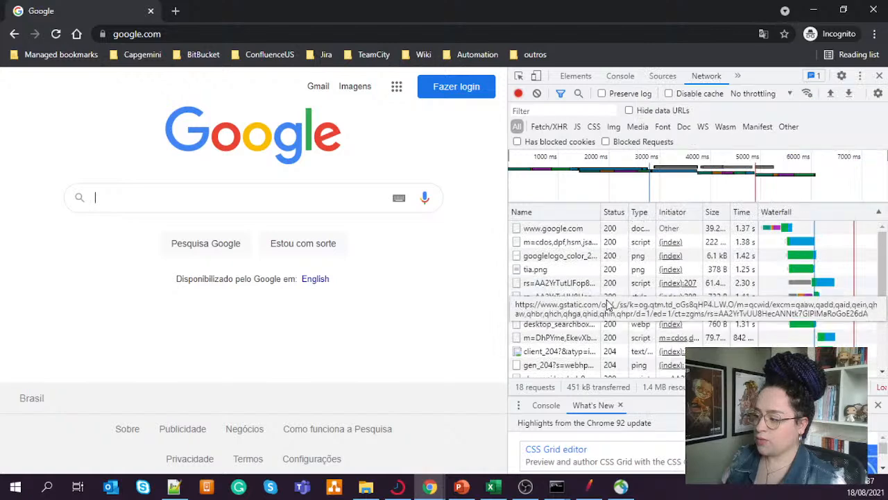
left_click(560, 230)
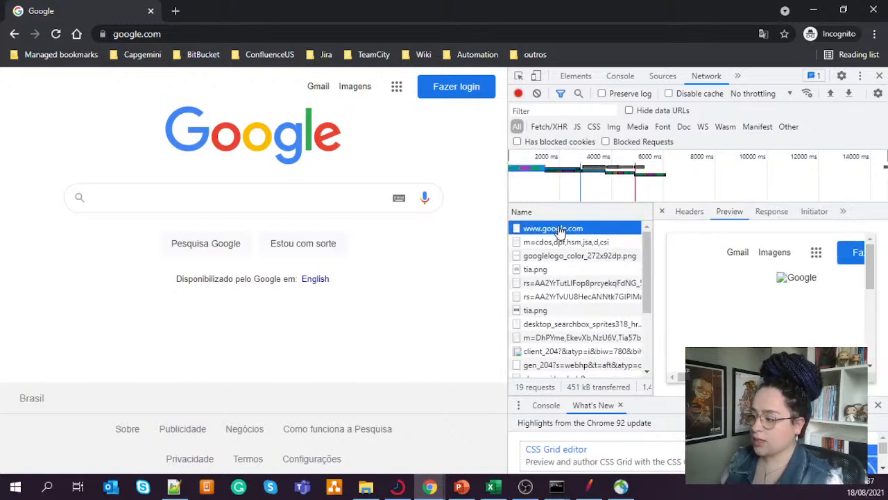
left_click(690, 212)
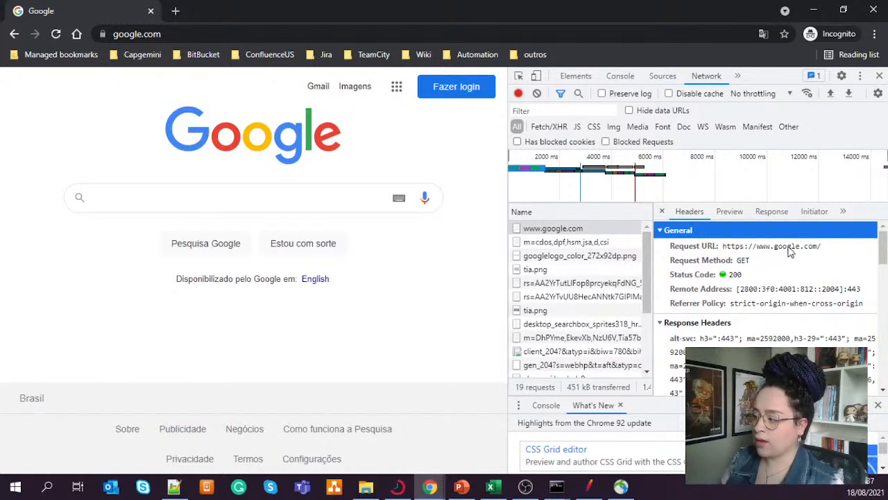
left_click(742, 264)
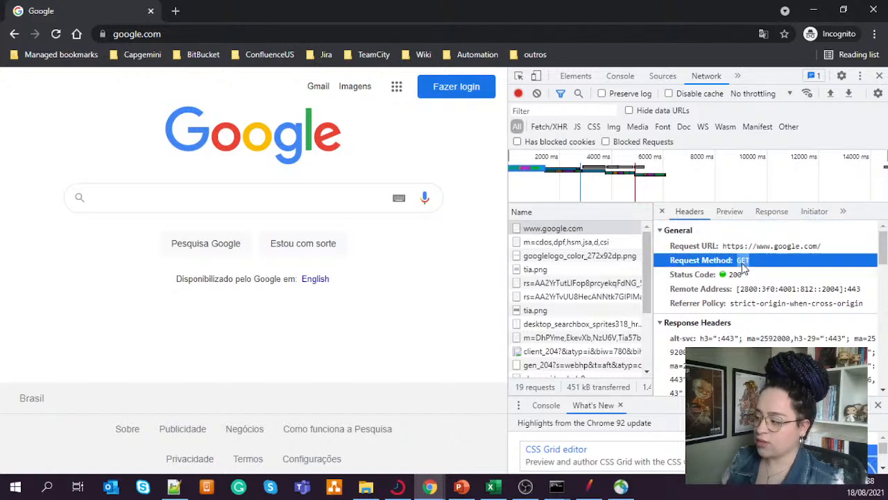
left_click(737, 276)
double_click(736, 274)
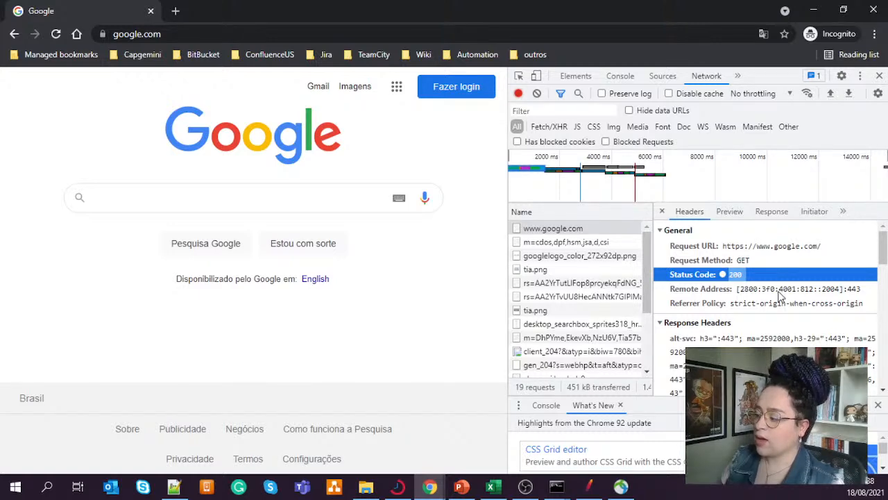
scroll(780, 295, "down", 5)
scroll(780, 297, "up", 5)
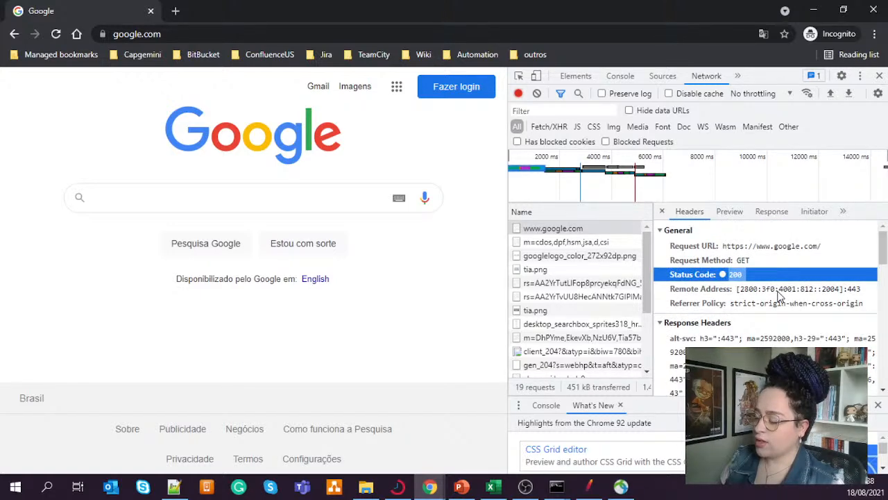
scroll(782, 298, "down", 3)
scroll(784, 305, "up", 3)
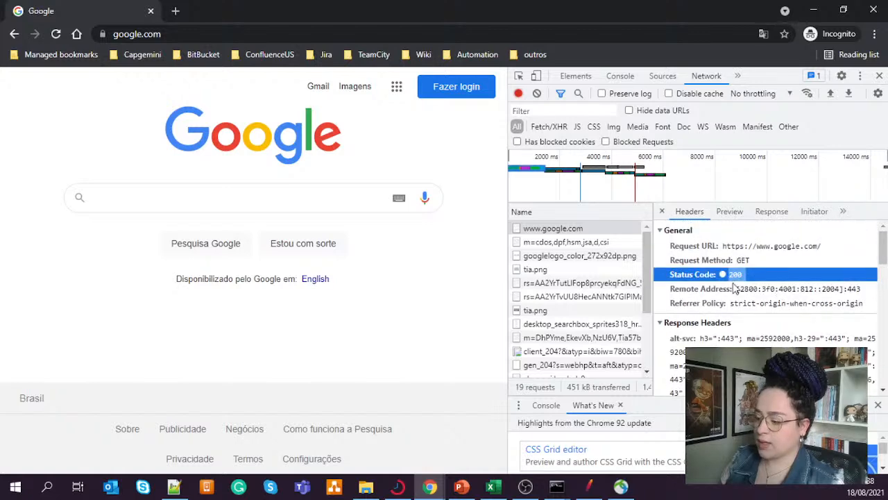
- Switch back to JMeter and add an HTTP Header Manager under the "website running and searching anything" controller
left_click(589, 485)
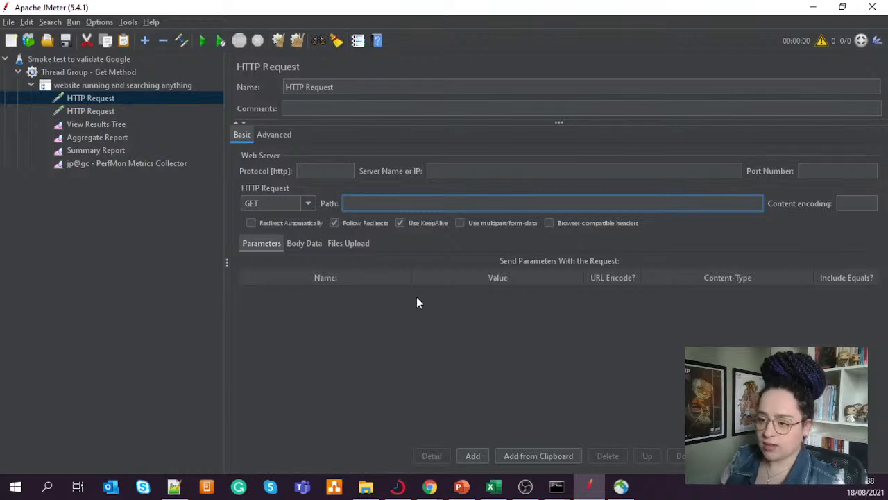
right_click(111, 84)
mouse_move(144, 92)
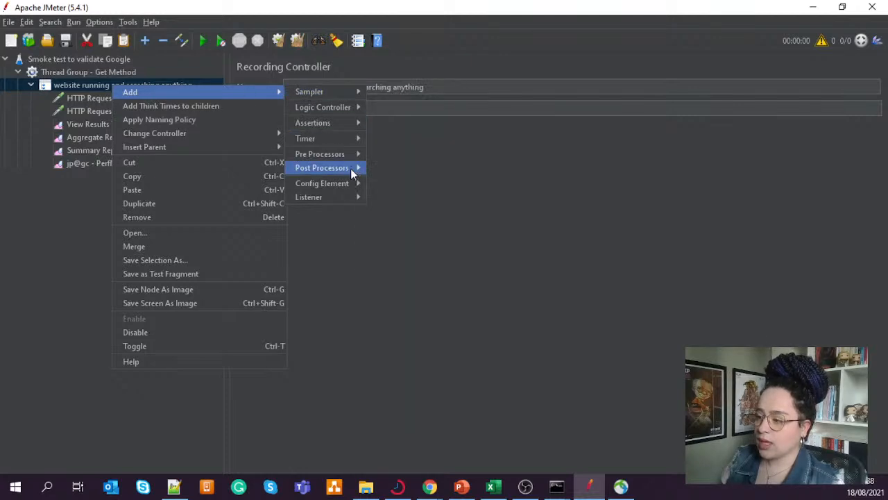
mouse_move(358, 190)
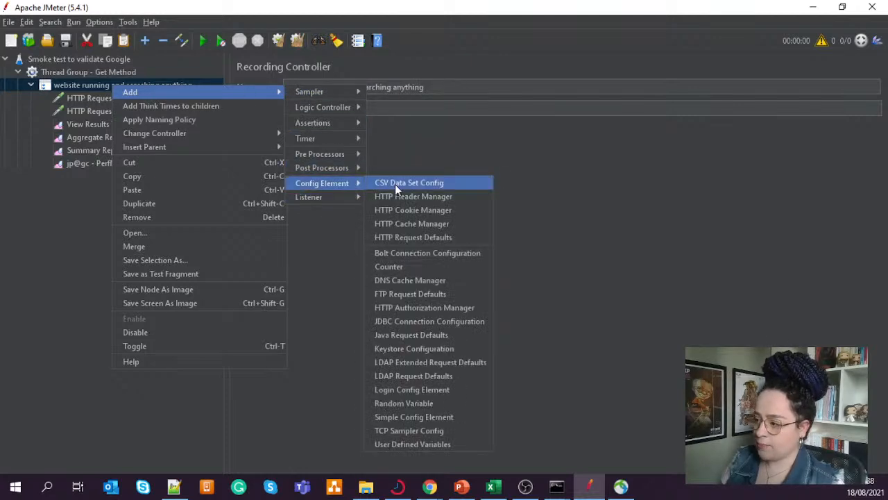
left_click(415, 198)
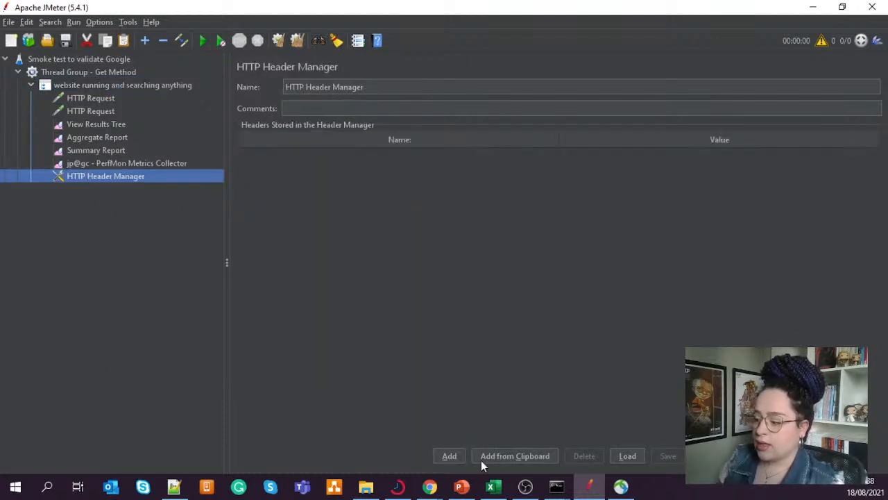
mouse_move(435, 489)
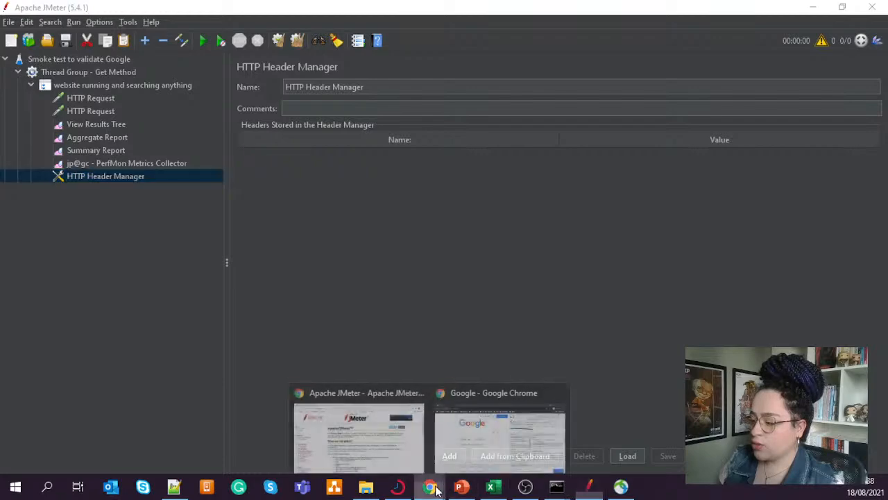
left_click(472, 437)
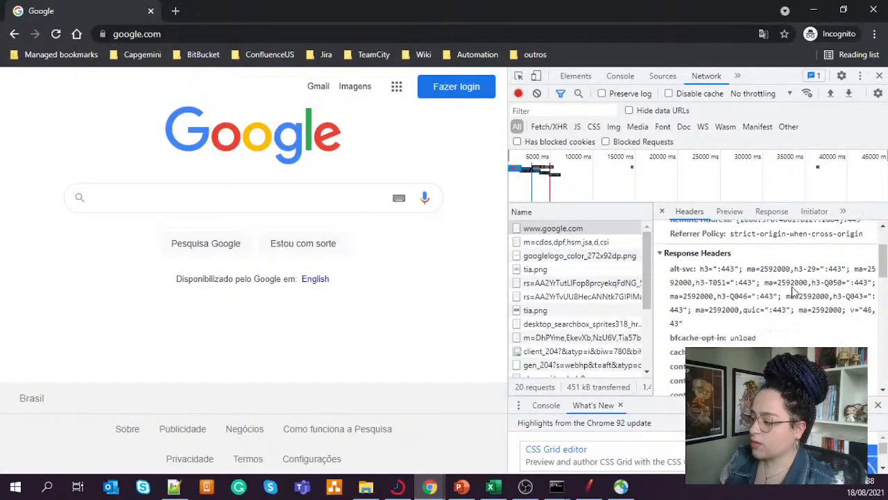
scroll(795, 292, "down", 8)
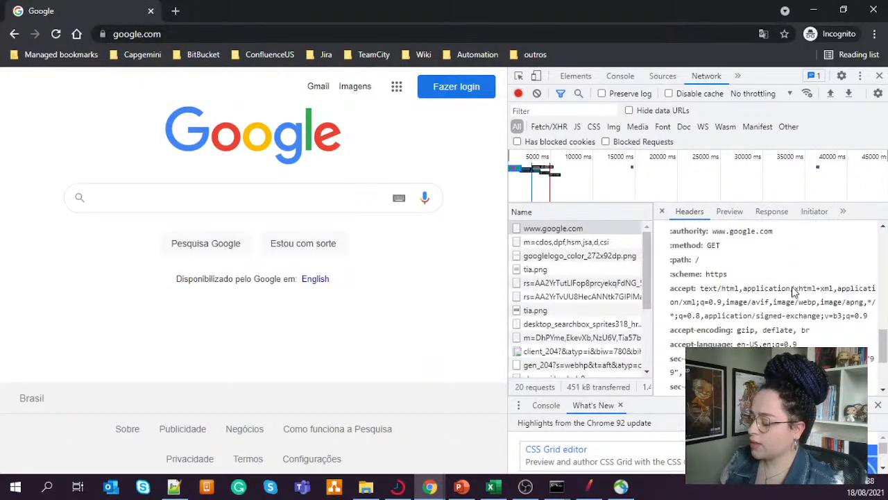
scroll(794, 291, "up", 1)
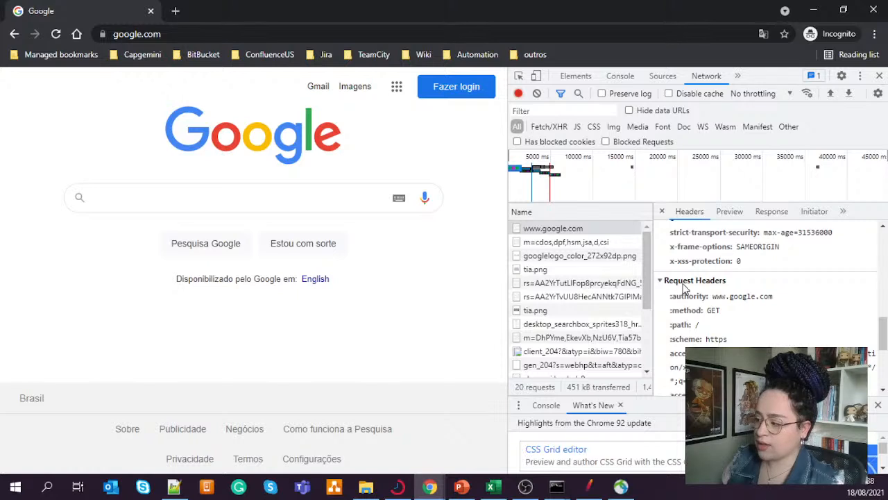
scroll(802, 301, "down", 2)
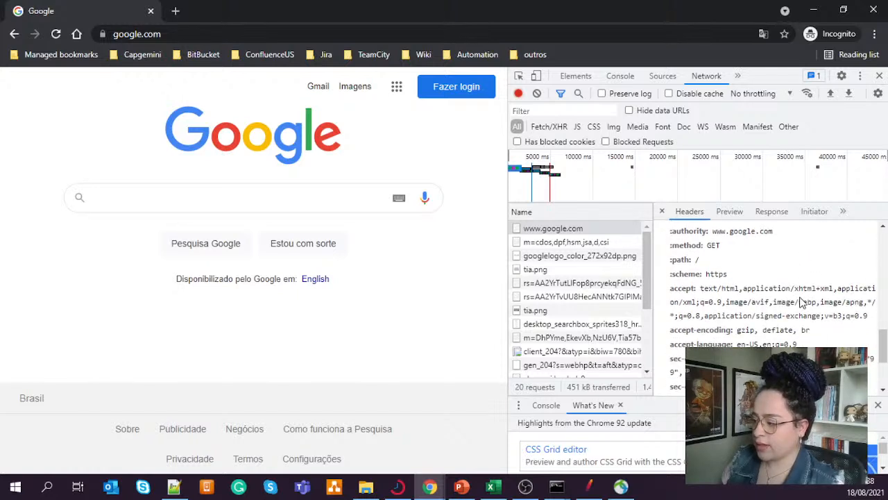
scroll(802, 300, "down", 4)
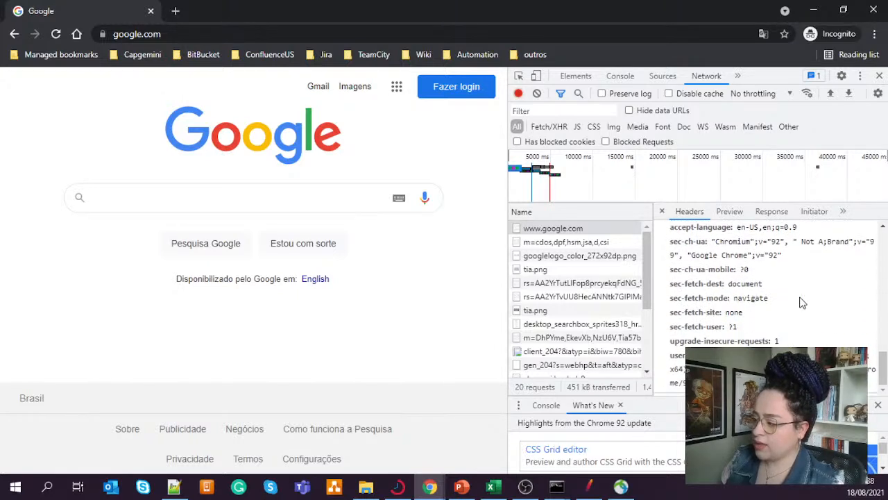
left_click(692, 273)
left_click_drag(693, 276, 769, 342)
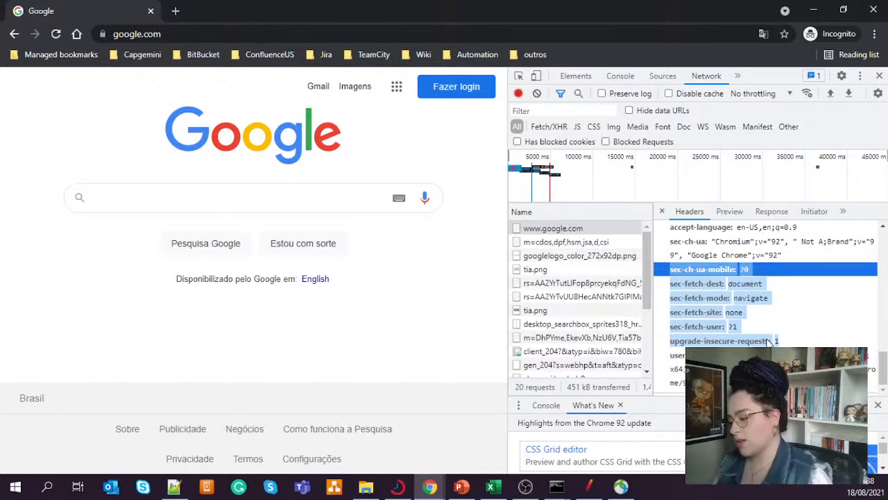
- Switch back to JMeter and add the copied headers from the clipboard to the HTTP Header Manager
left_click(589, 486)
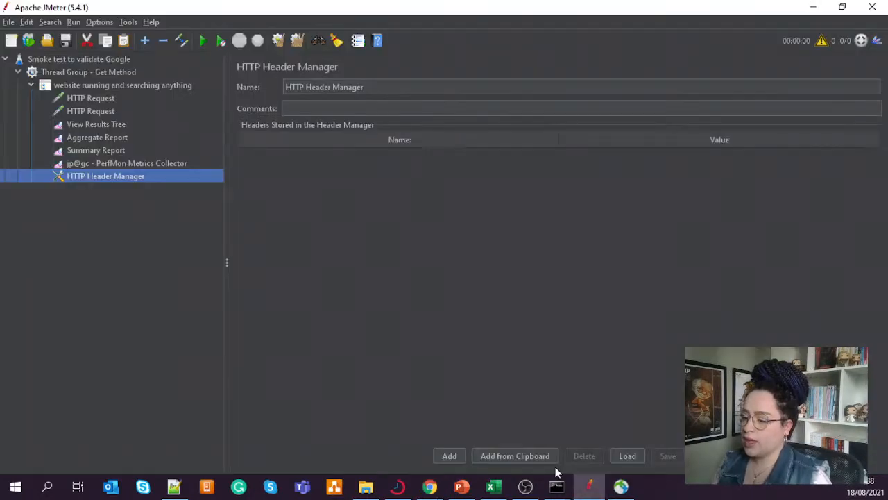
left_click(511, 458)
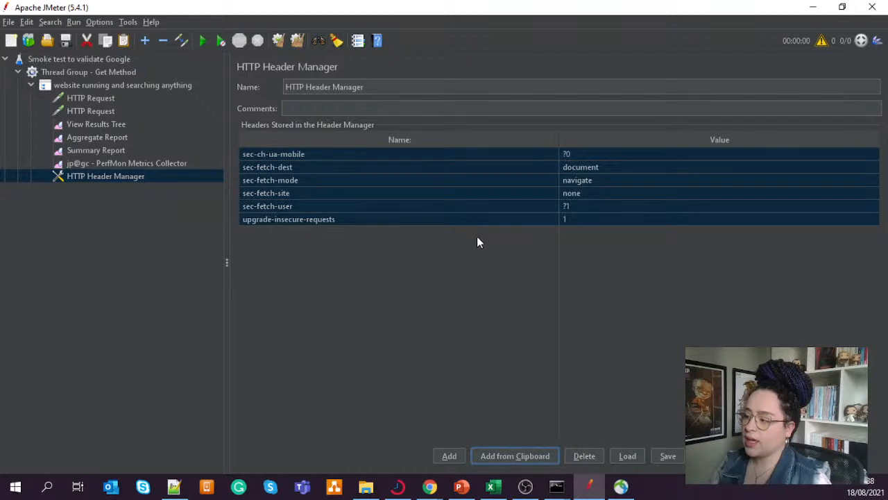
left_click(583, 253)
left_click(529, 218)
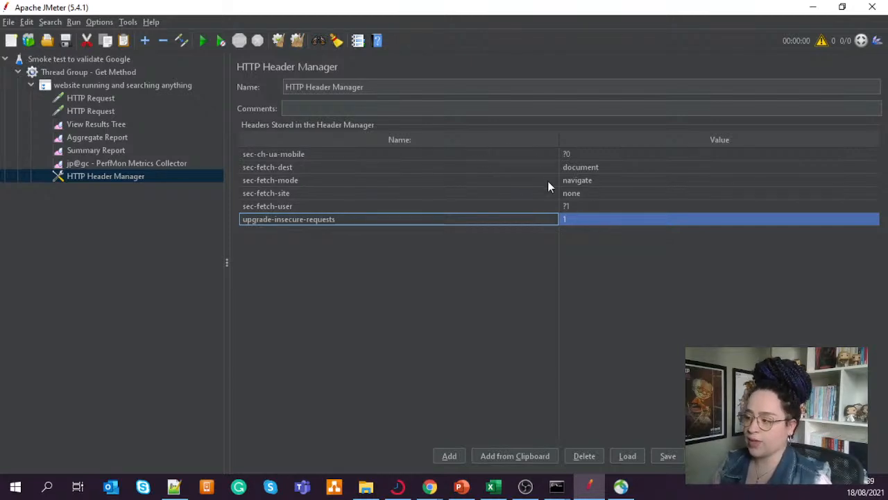
- Delete all header entries from the HTTP Header Manager and remove the manager from the test plan
left_click(521, 151)
left_click(594, 219, "shift")
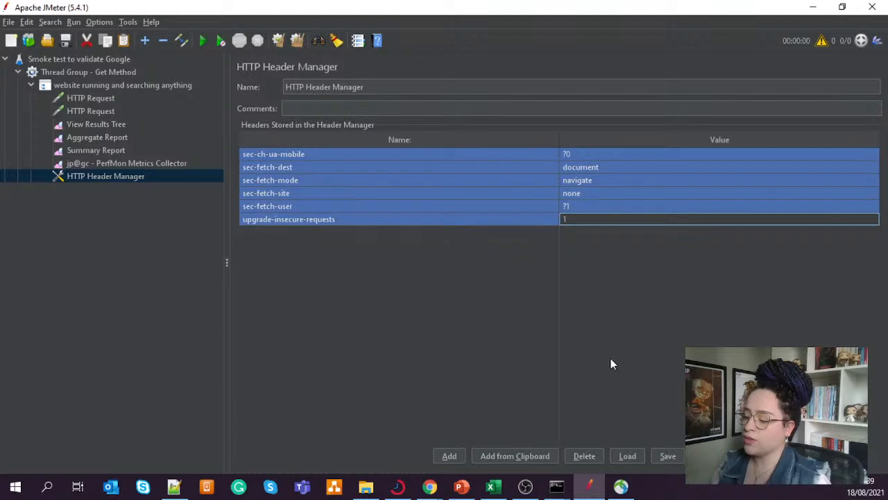
left_click(585, 458)
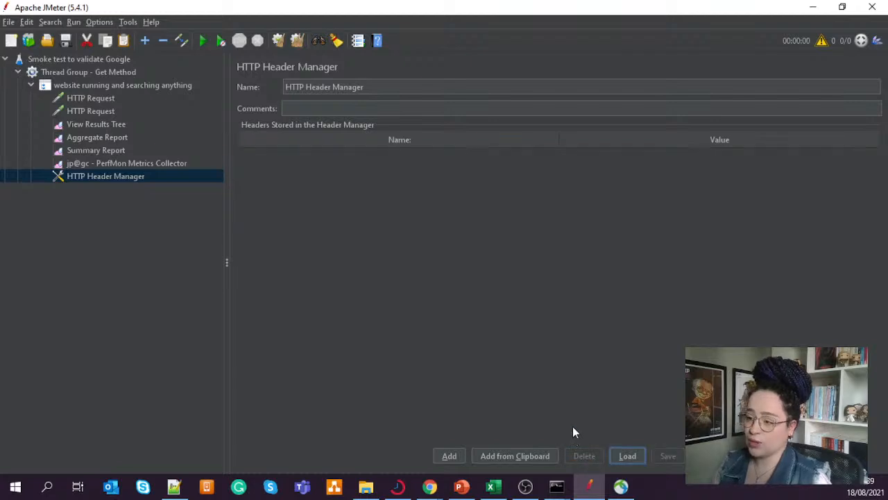
right_click(121, 179)
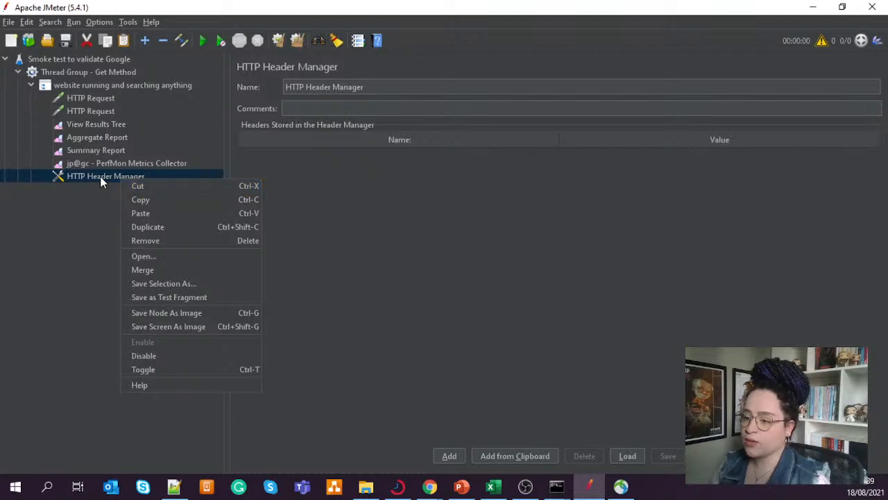
left_click(148, 243)
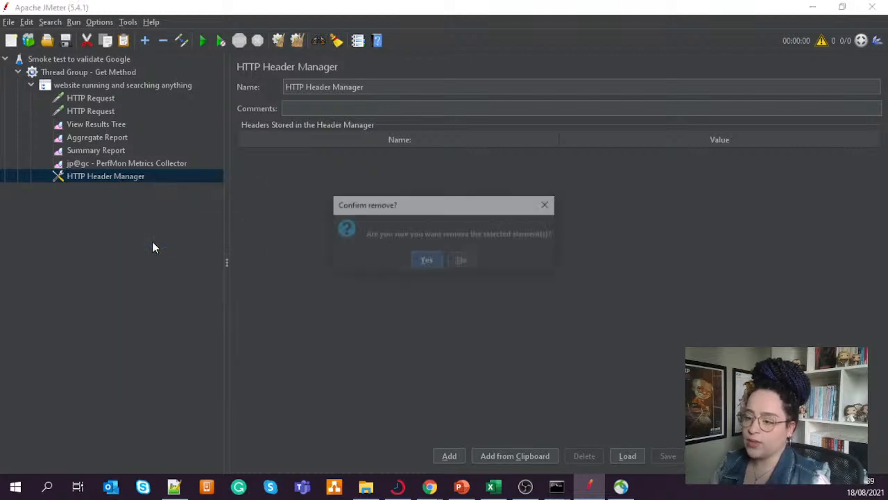
left_click(426, 262)
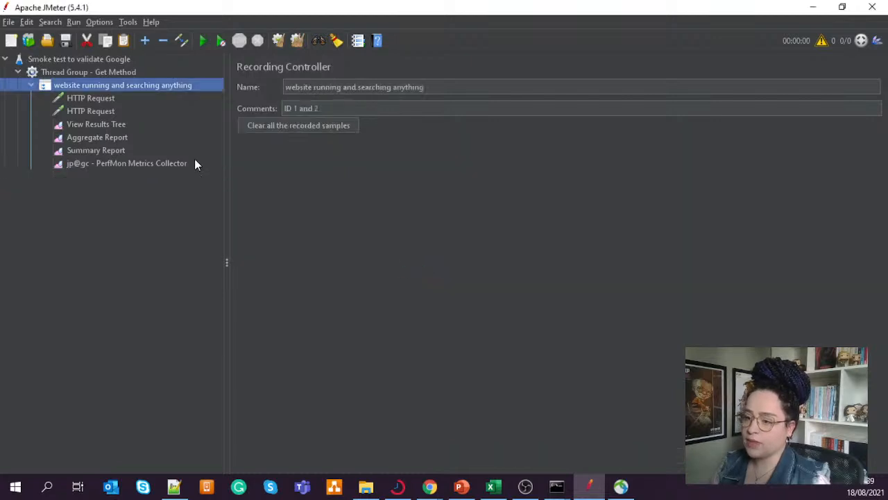
- Add an HTTP Cookie Manager under the "website running and searching anything" controller and turn on clearing cookies each iteration
right_click(143, 85)
mouse_move(161, 92)
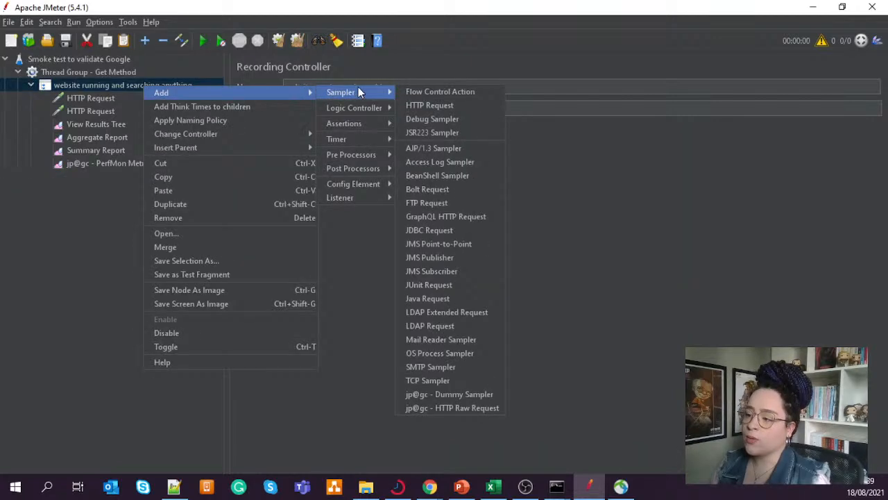
mouse_move(372, 184)
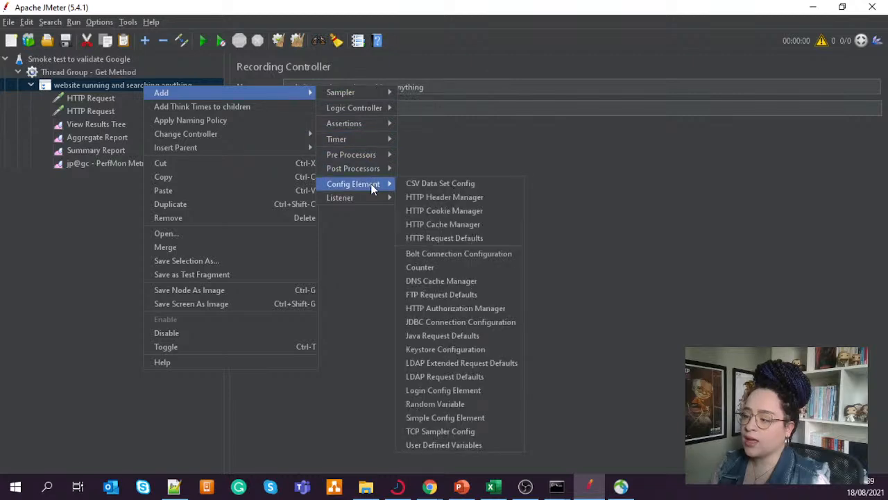
left_click(444, 211)
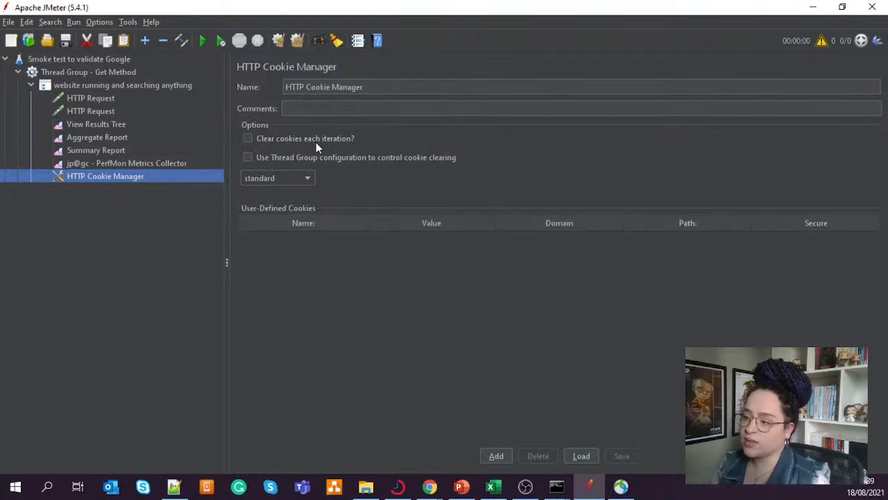
left_click(250, 139)
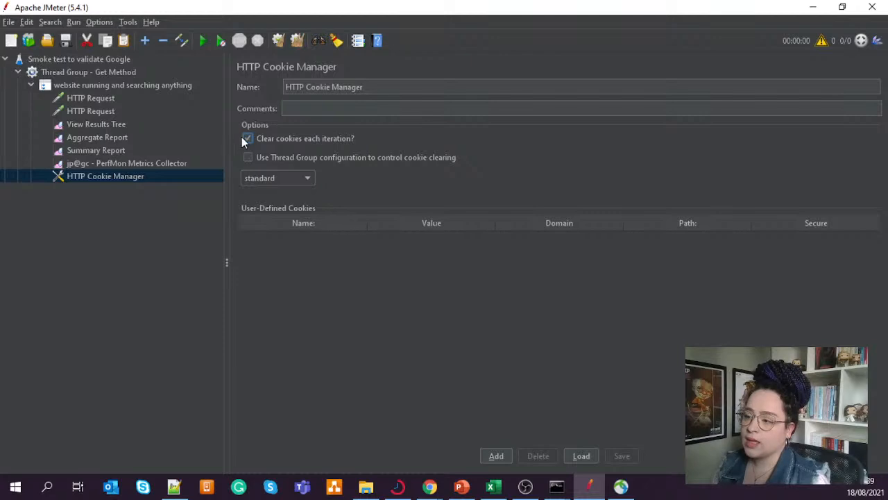
- Remove the HTTP Cookie Manager from the "website running and searching anything" controller
right_click(128, 177)
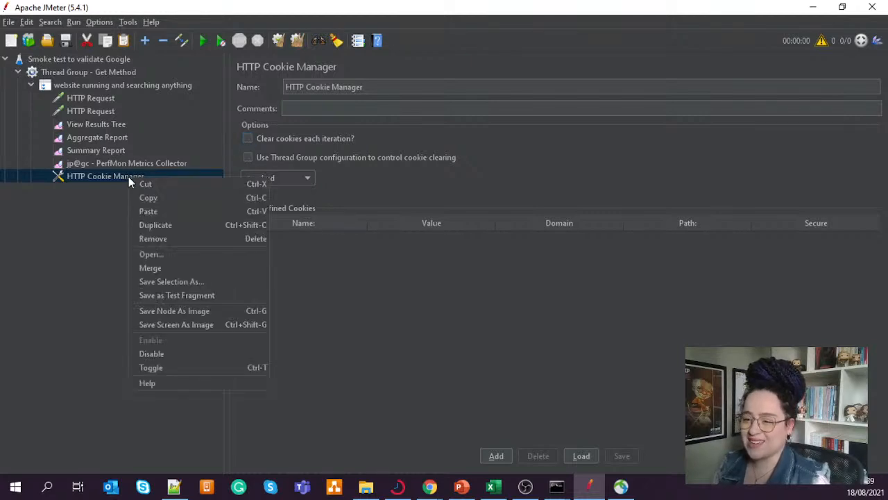
left_click(169, 239)
left_click(423, 261)
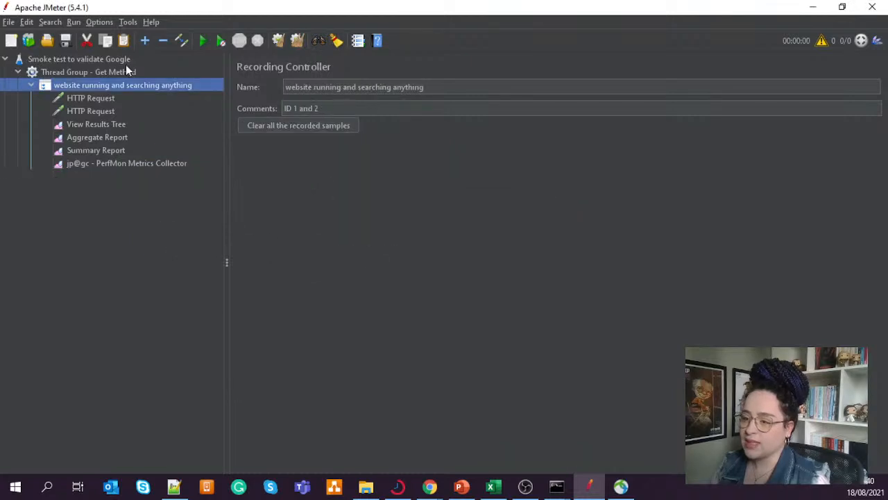
- Add an HTTP Cache Manager under the "website running and searching anything" controller and turn on clearing the cache each iteration
right_click(150, 86)
mouse_move(205, 93)
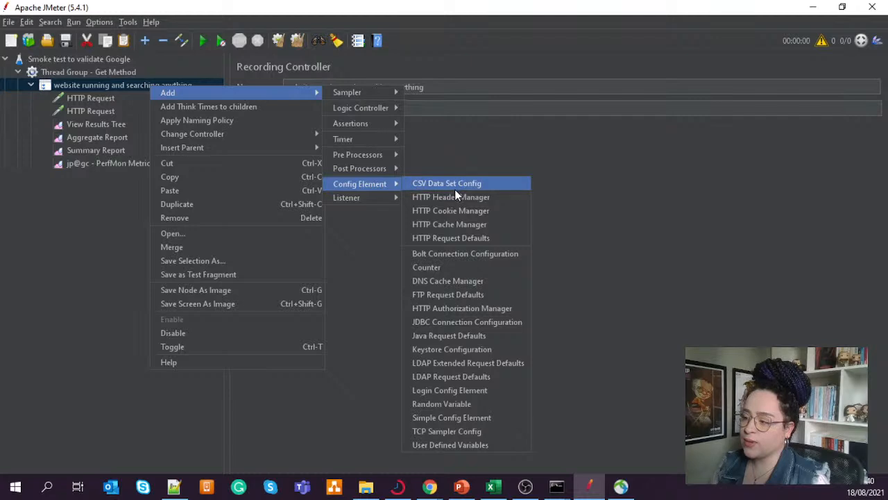
left_click(465, 224)
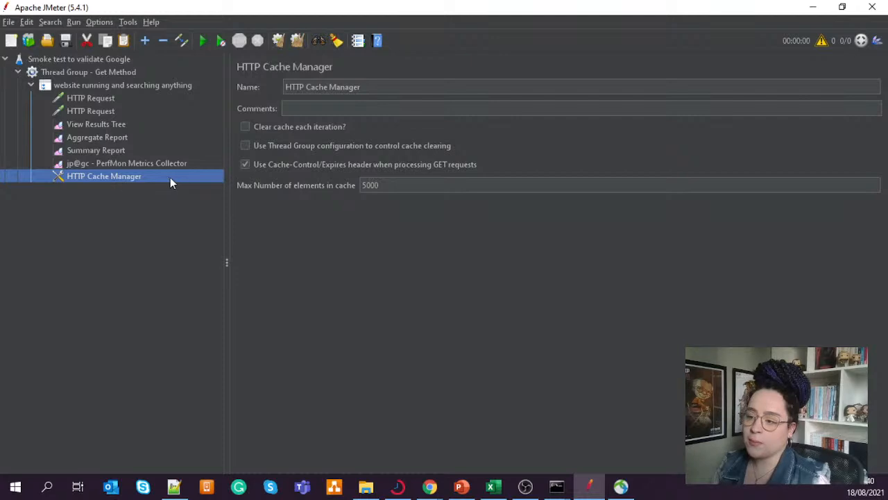
left_click(245, 128)
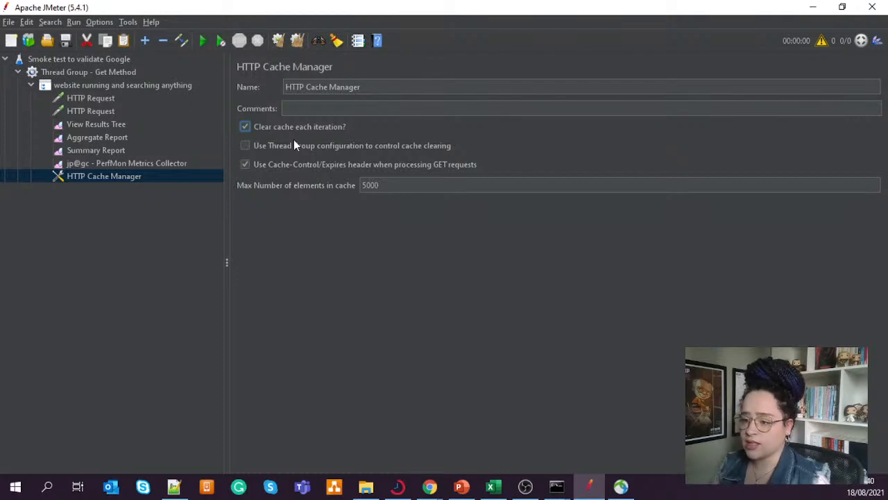
- Remove the HTTP Cache Manager from the "website running and searching anything" controller
right_click(128, 180)
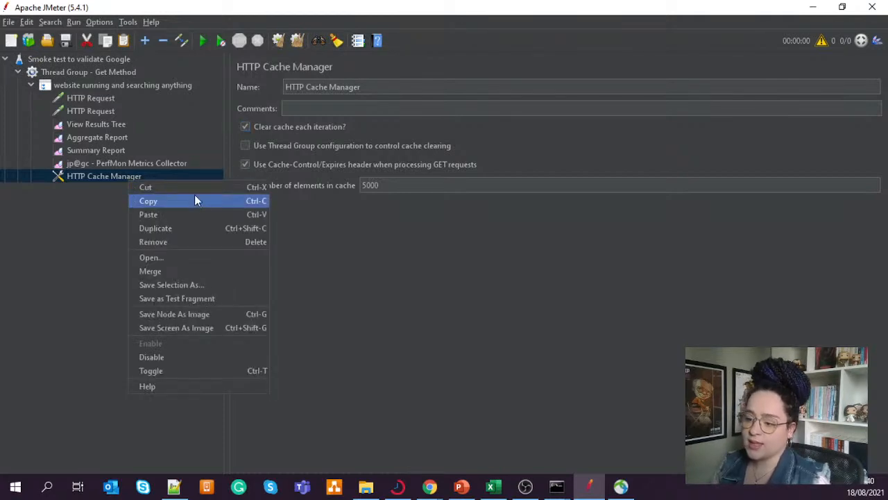
left_click(172, 243)
left_click(425, 261)
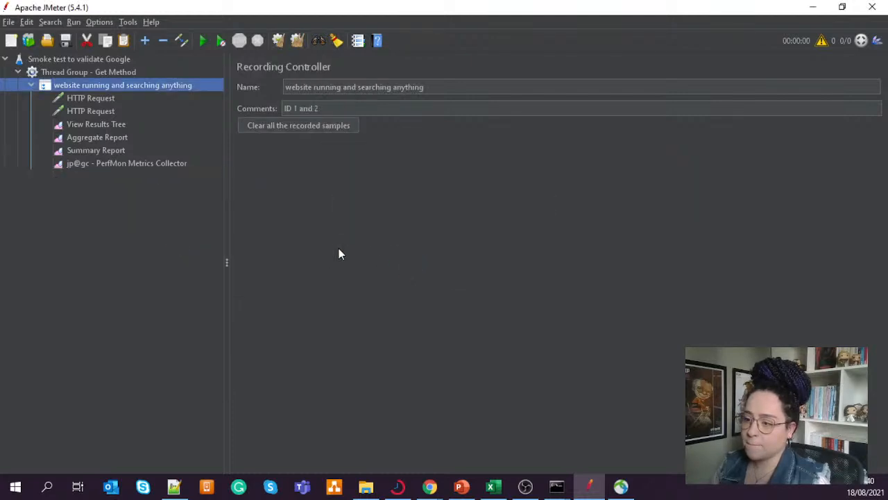
right_click(125, 85)
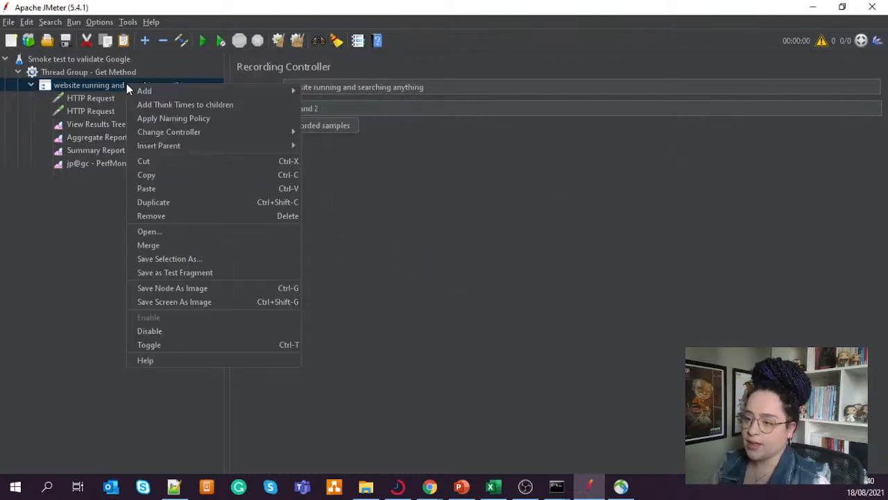
mouse_move(294, 93)
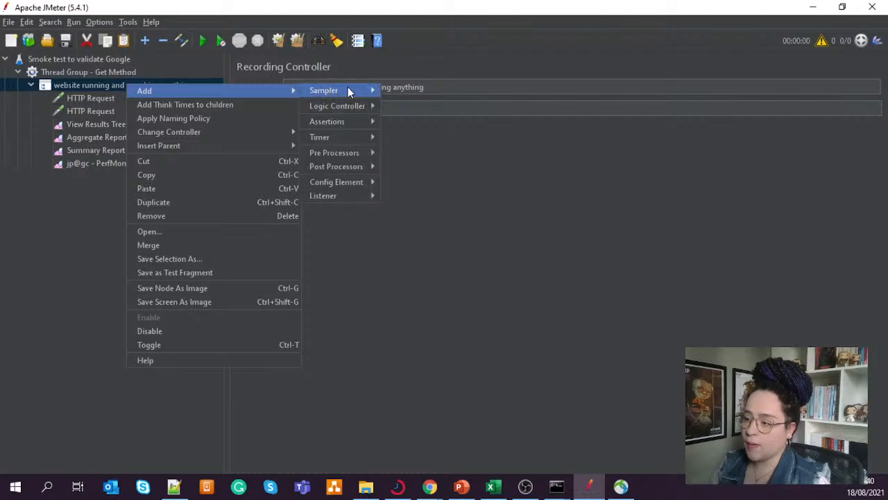
mouse_move(367, 119)
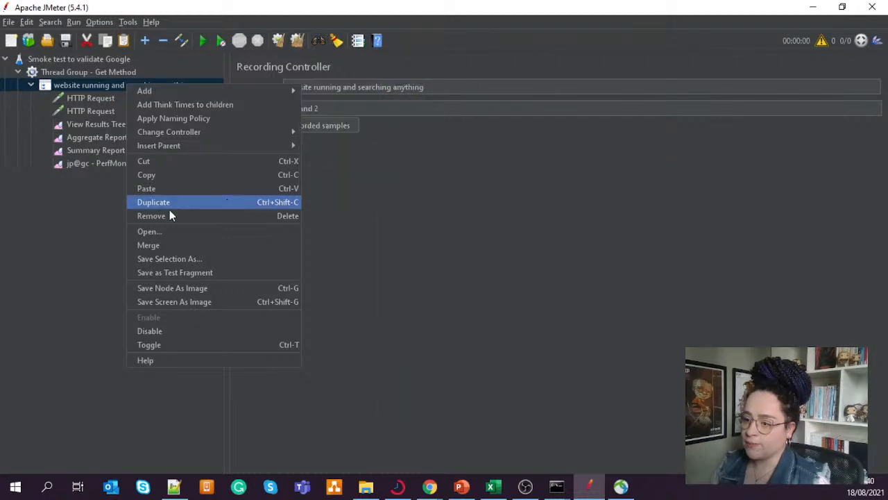
left_click(83, 238)
left_click(90, 99)
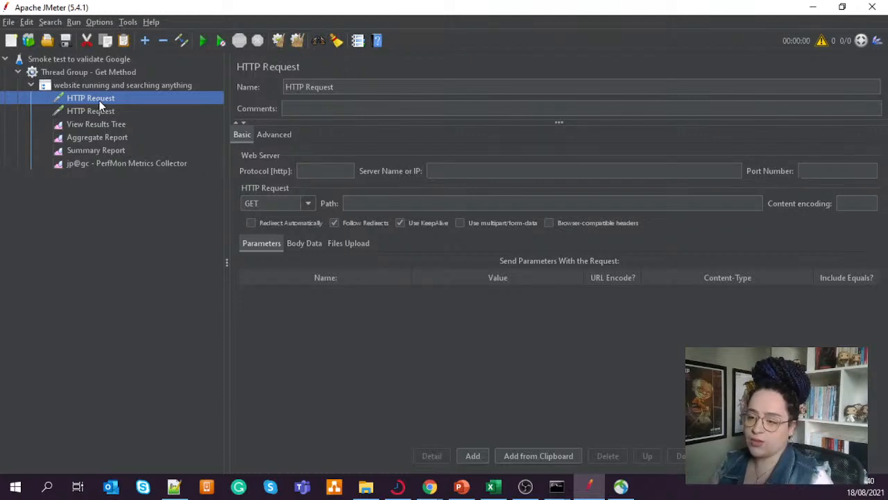
left_click(108, 110)
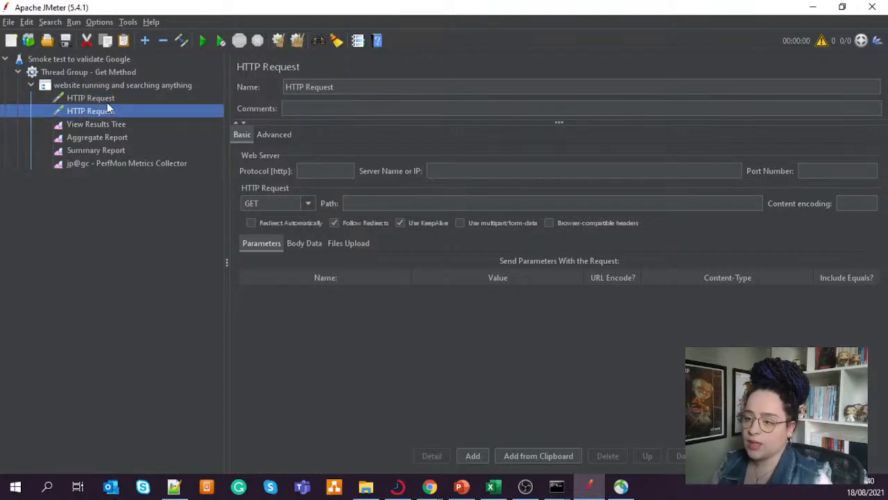
left_click(107, 102)
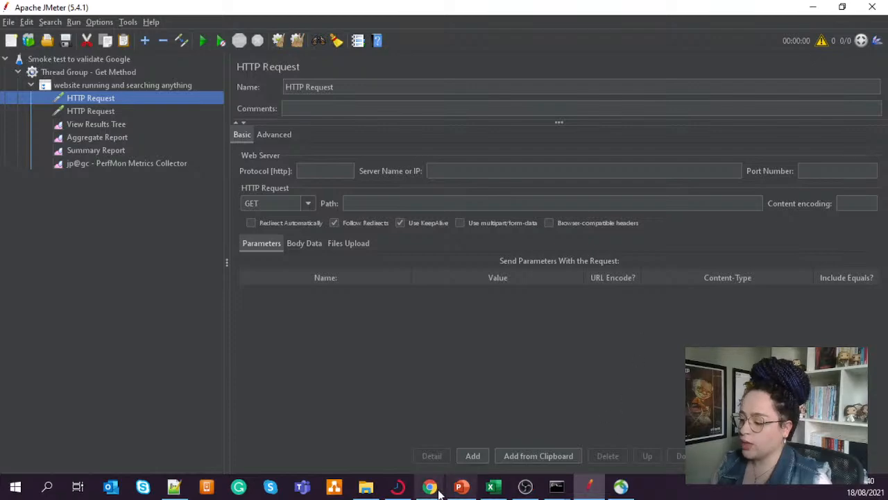
mouse_move(430, 485)
left_click(482, 420)
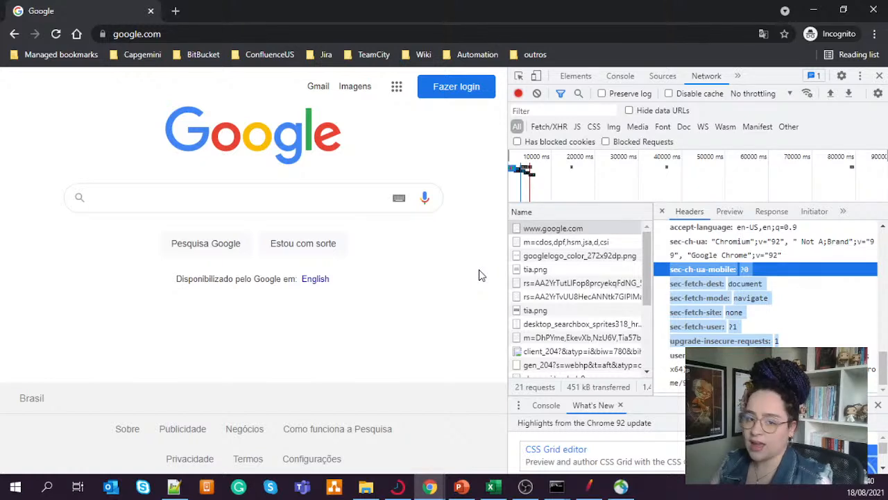
left_click(764, 311)
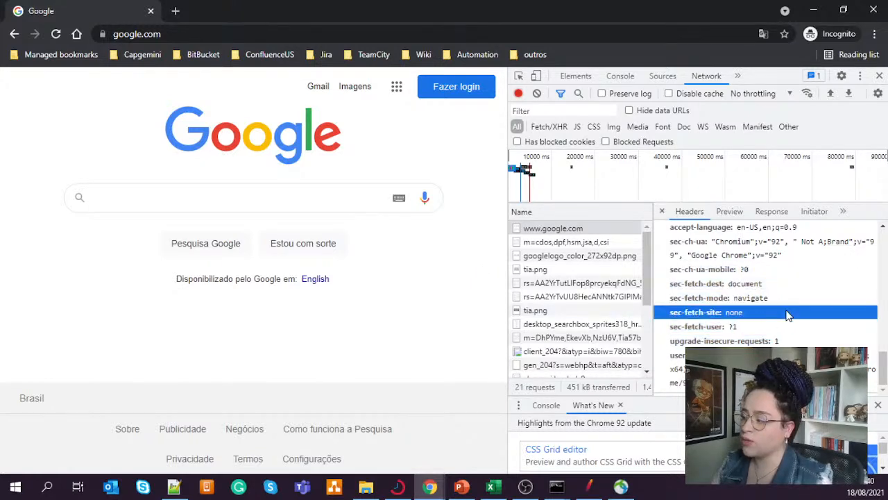
scroll(785, 315, "up", 10)
scroll(784, 315, "up", 5)
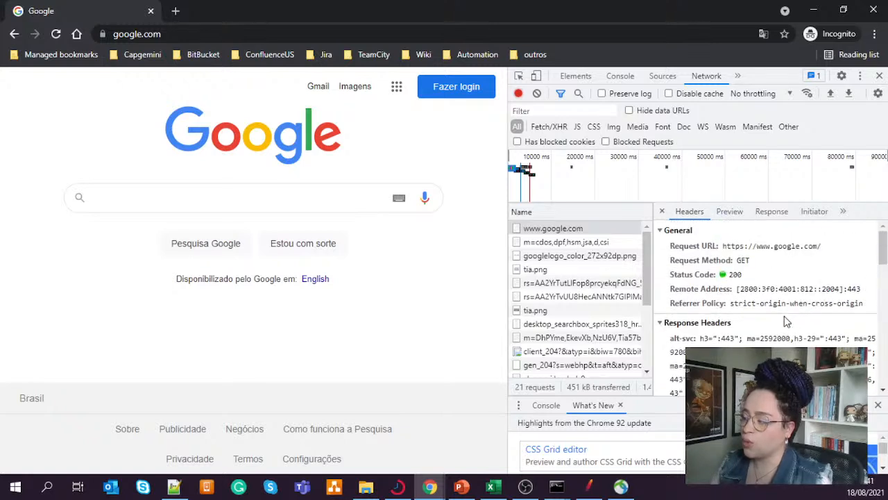
left_click_drag(811, 252, 725, 254)
key("ctrl+c")
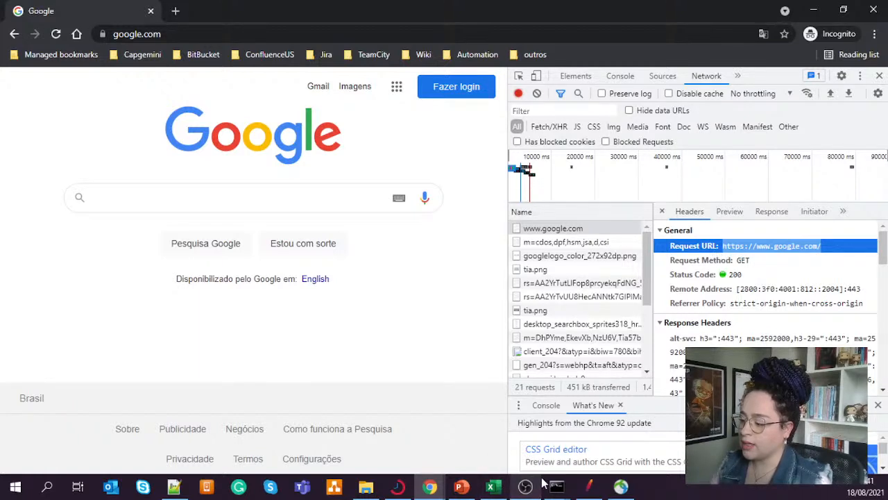
left_click(598, 491)
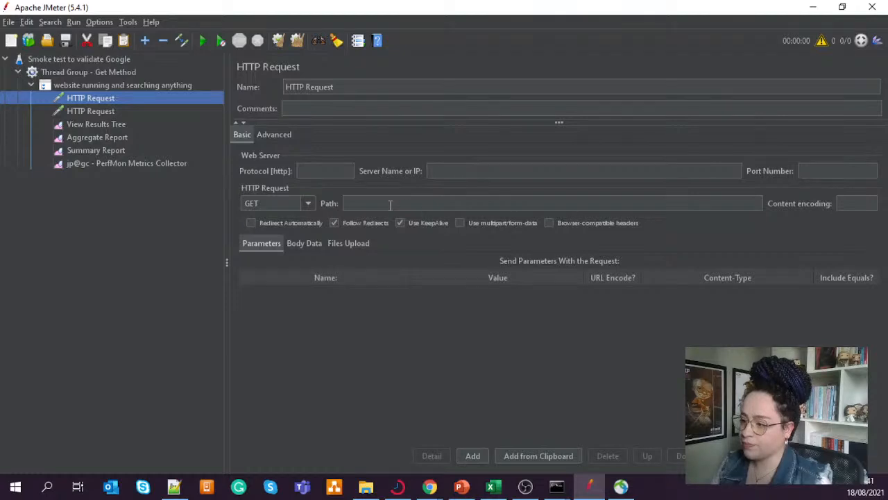
left_click(390, 204)
key("ctrl+v")
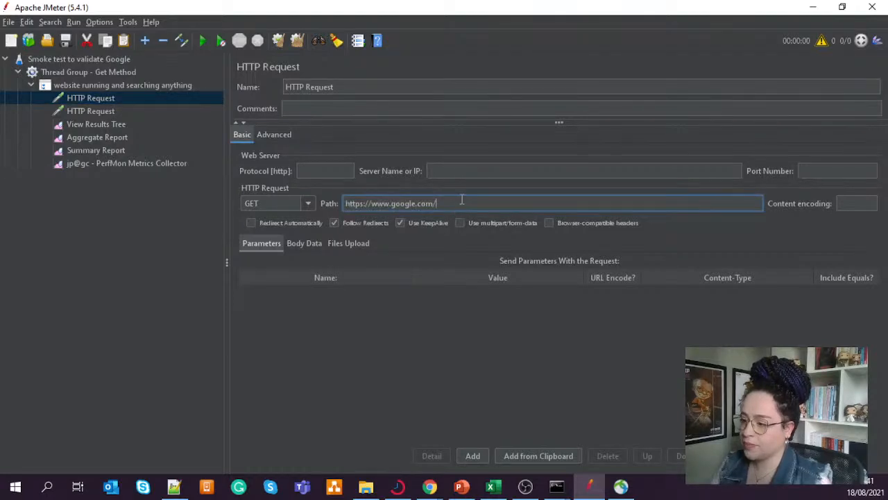
- Choose GET as the first HTTP Request's method, checking it against the request method in Chrome's network details before returning to JMeter
left_click(308, 205)
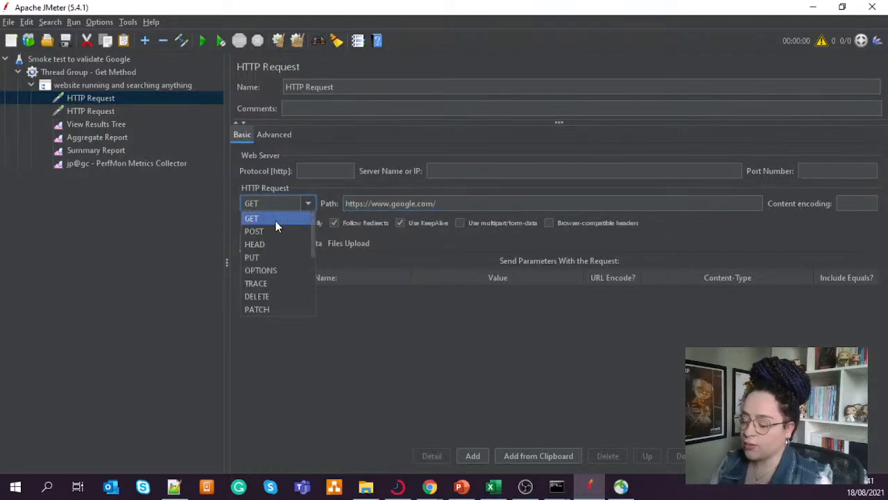
scroll(267, 298, "down", 4)
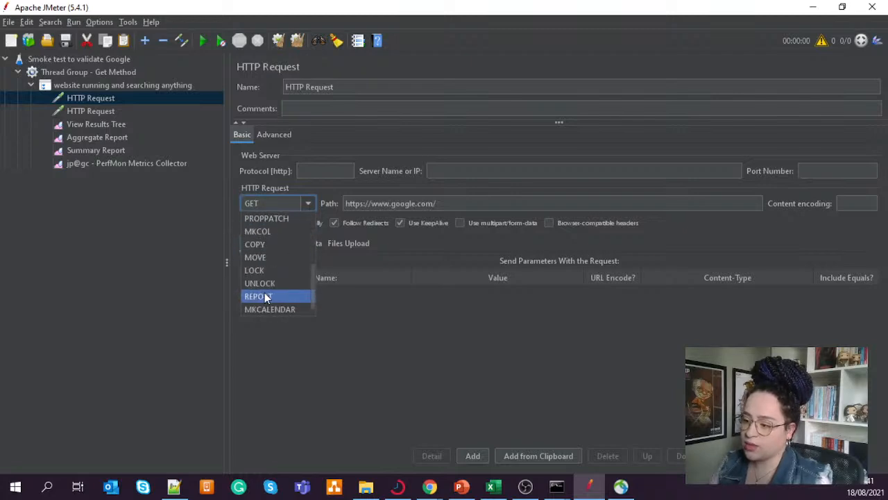
scroll(270, 307, "up", 4)
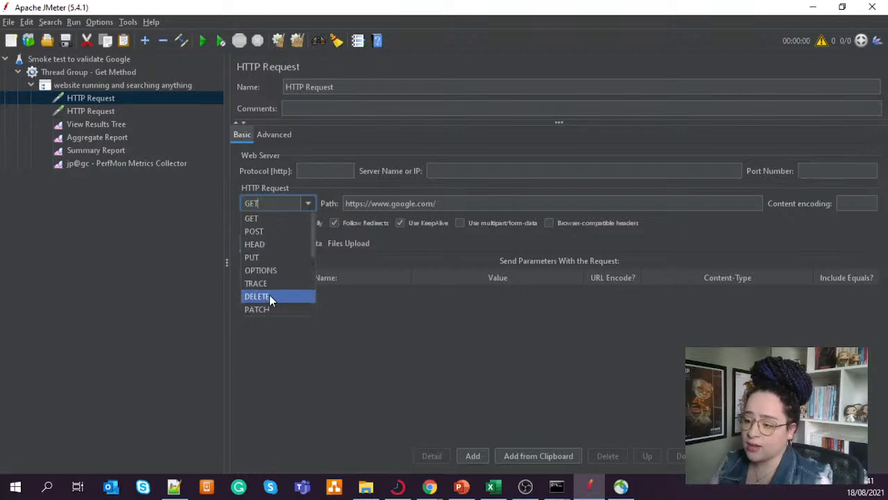
left_click(271, 218)
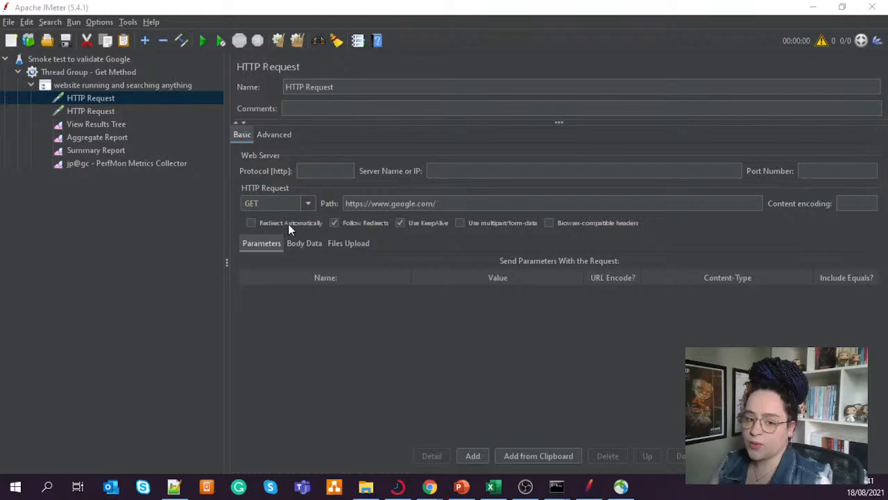
key("alt+Tab")
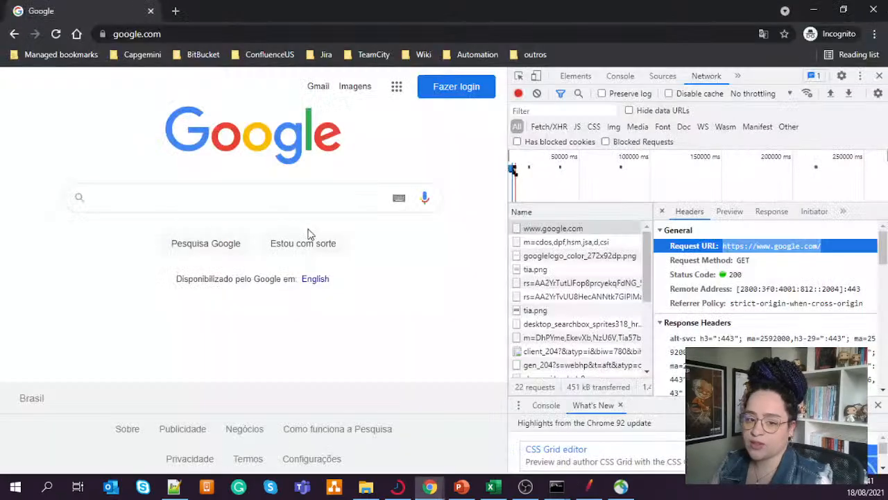
double_click(743, 261)
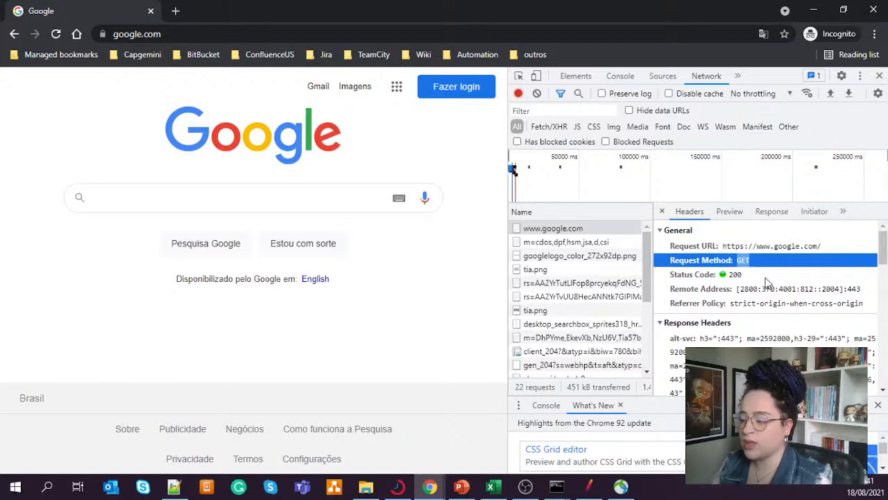
left_click(589, 486)
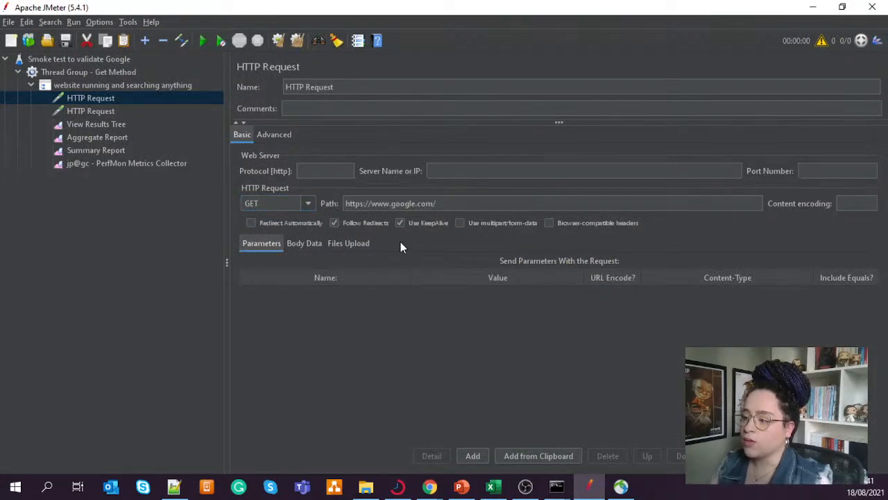
left_click(134, 209)
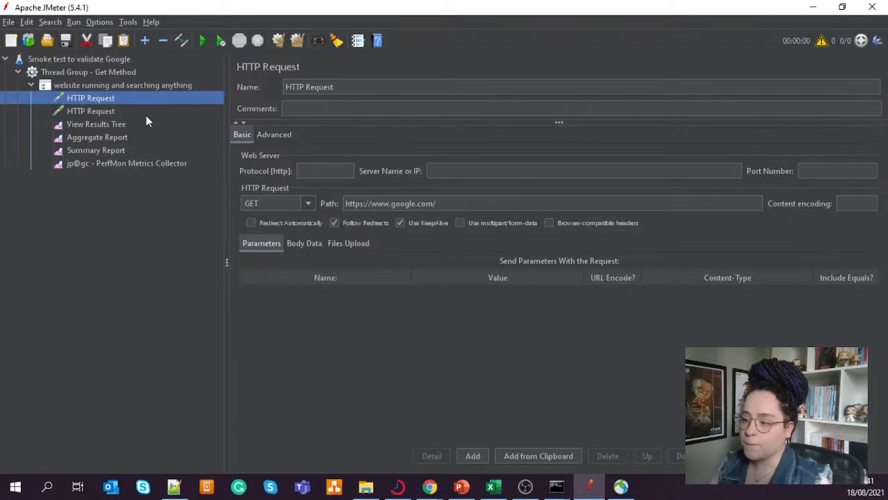
- Disable the second HTTP Request sampler and enable it again
right_click(97, 113)
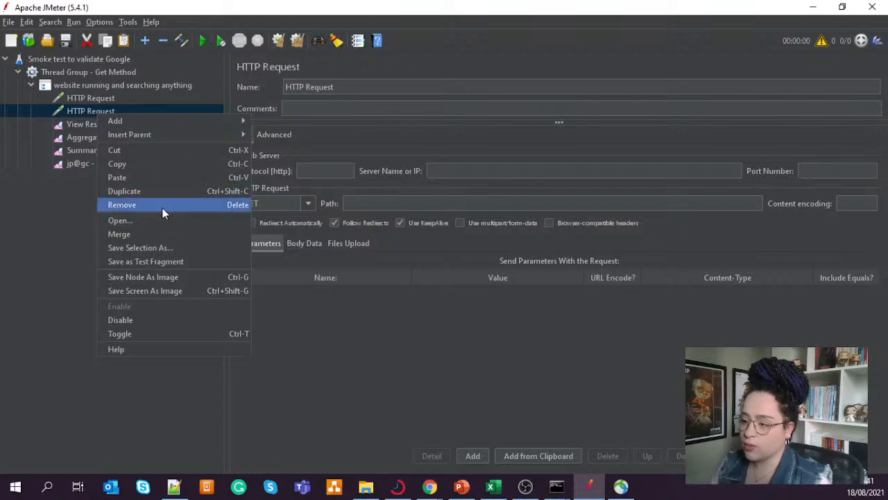
left_click(120, 320)
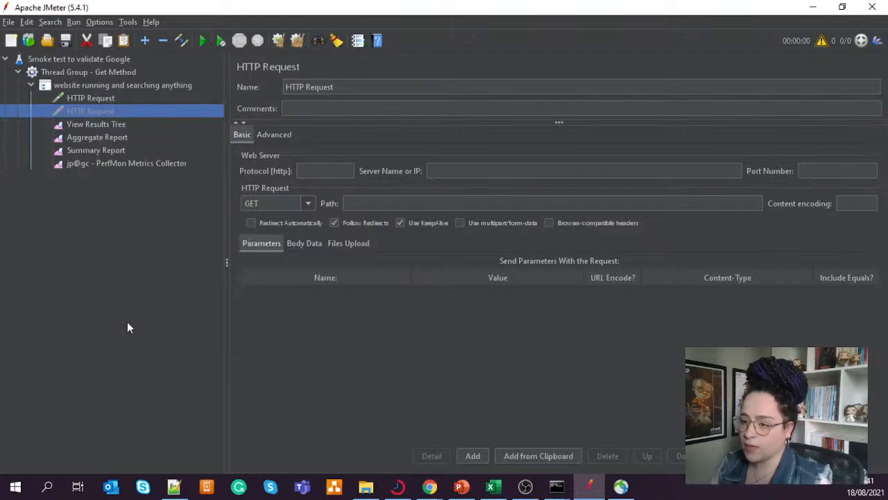
right_click(84, 111)
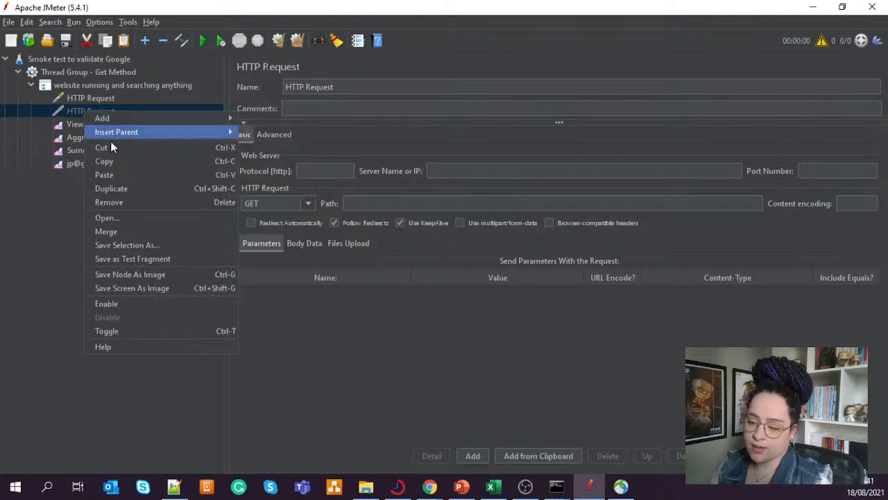
left_click(125, 304)
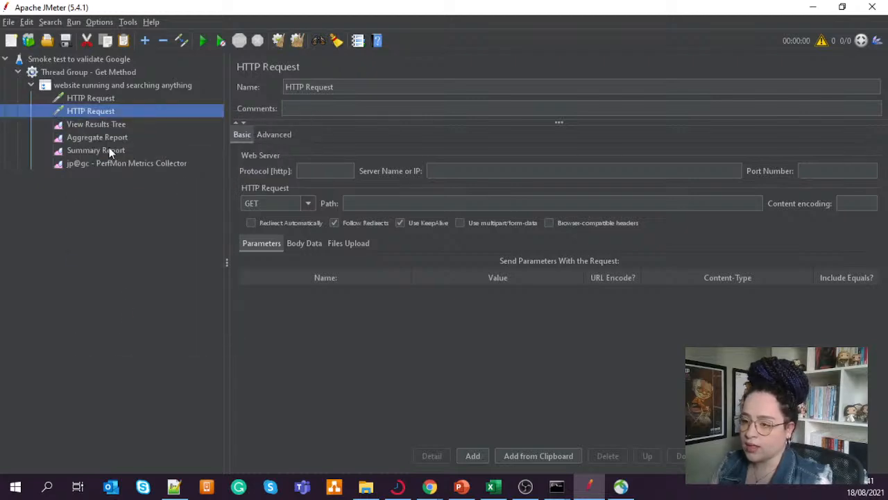
- Disable the second HTTP Request sampler under the "website running and searching anything" controller
left_click(106, 125)
right_click(84, 111)
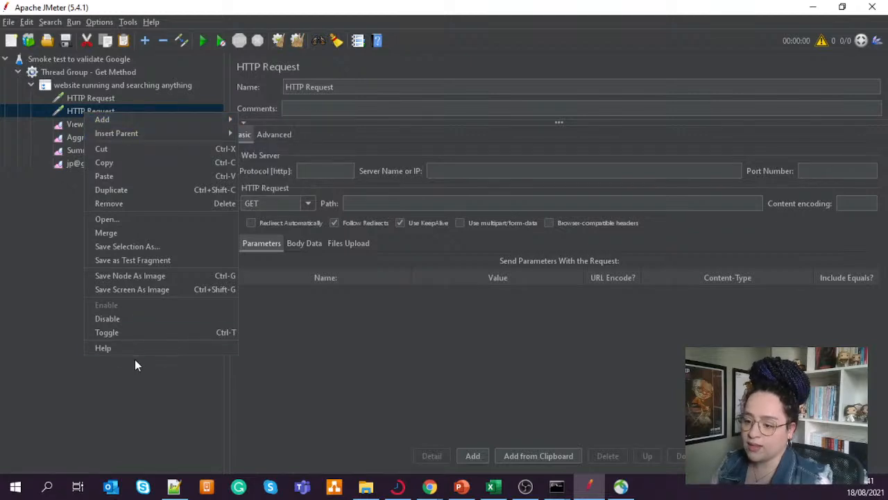
left_click(136, 327)
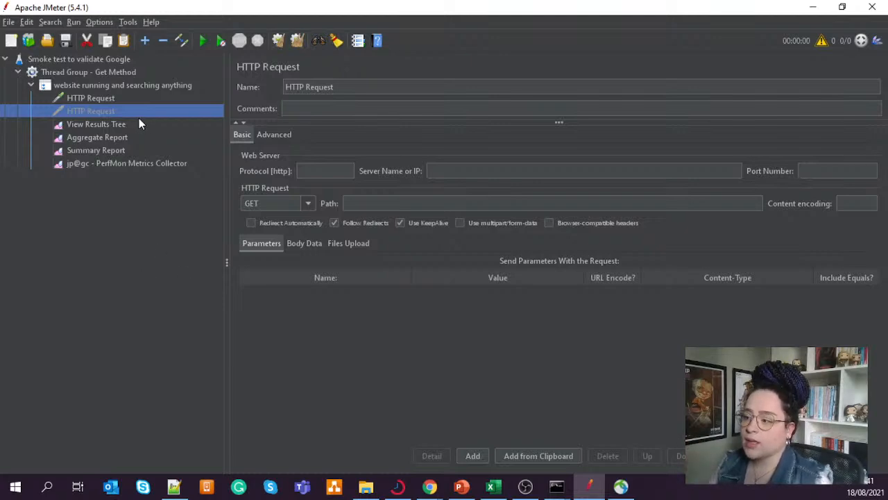
- Review the first HTTP Request, and examine the number of threads and ramp-up period of "Thread Group - Get Method"
left_click(93, 99)
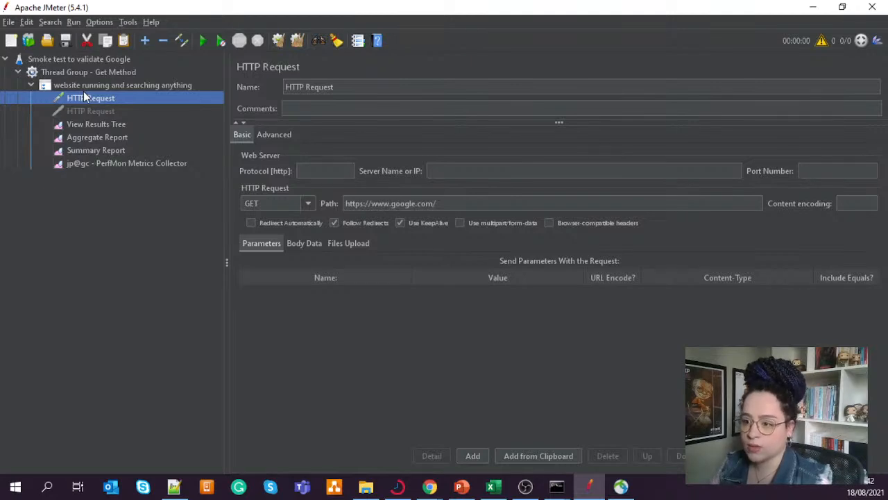
left_click(97, 73)
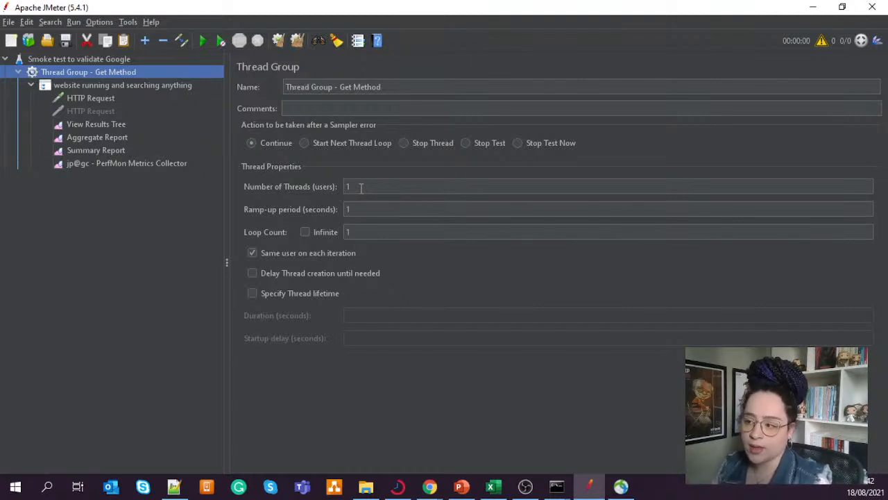
left_click_drag(361, 187, 335, 188)
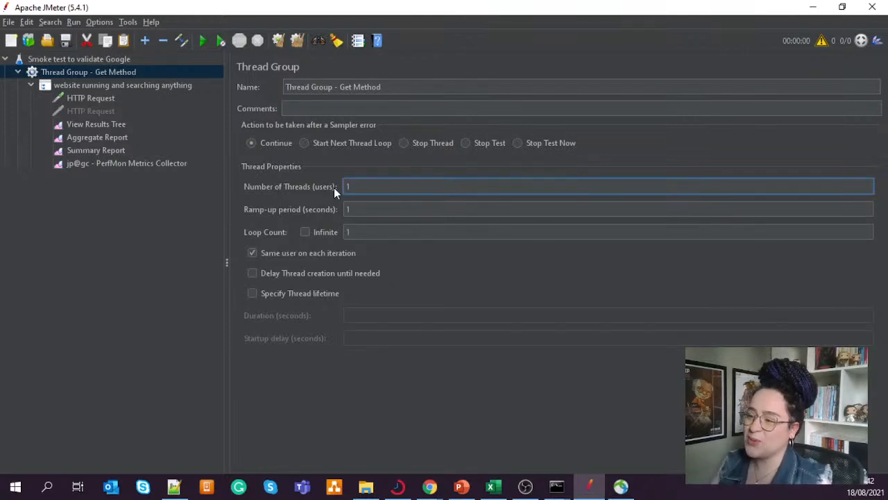
left_click(360, 210)
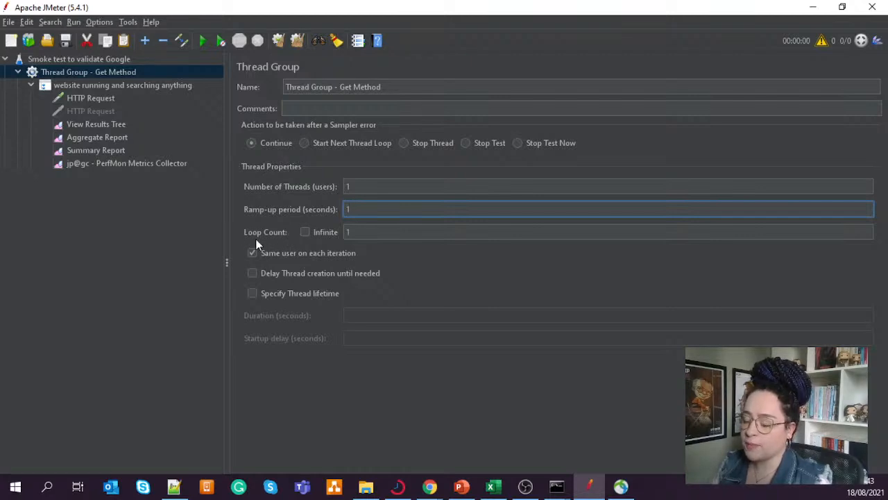
- Try an infinite loop and a loop count of 5 for the thread group, and clear the loop count
left_click(305, 233)
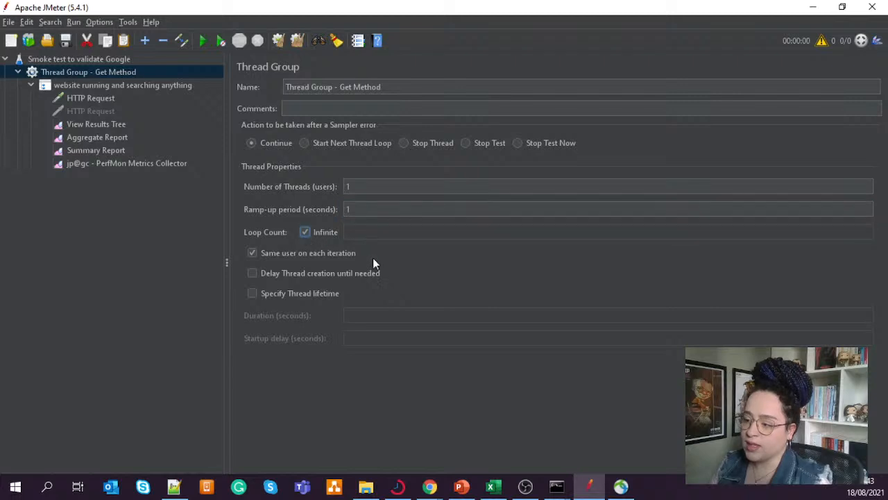
left_click(305, 233)
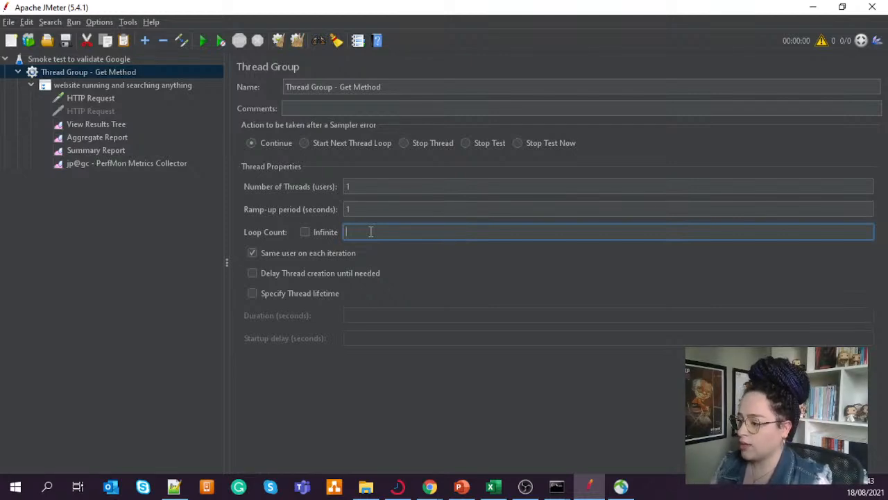
type("5")
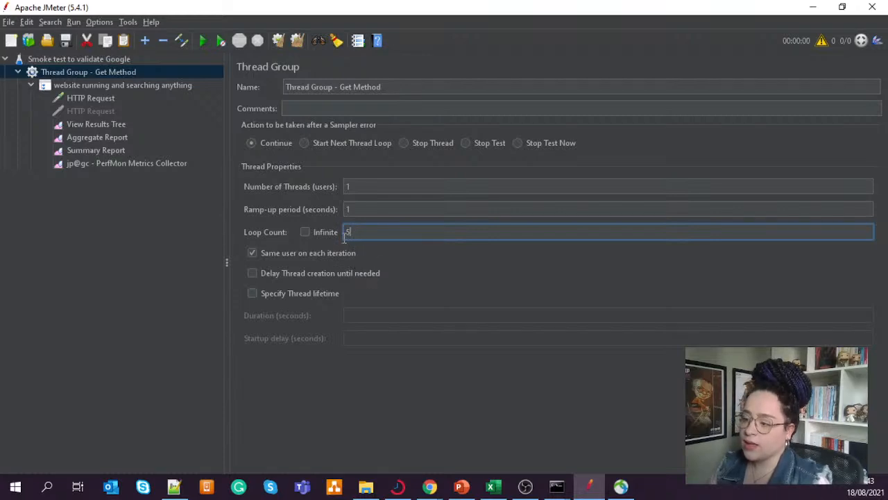
left_click_drag(354, 235, 340, 238)
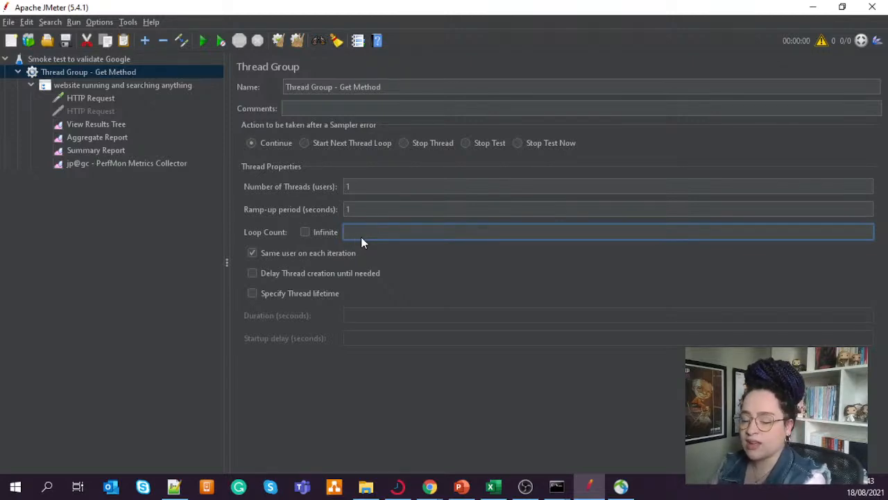
- Turn on the thread lifetime for the thread group and try durations of 300 and 3600 seconds
left_click(254, 296)
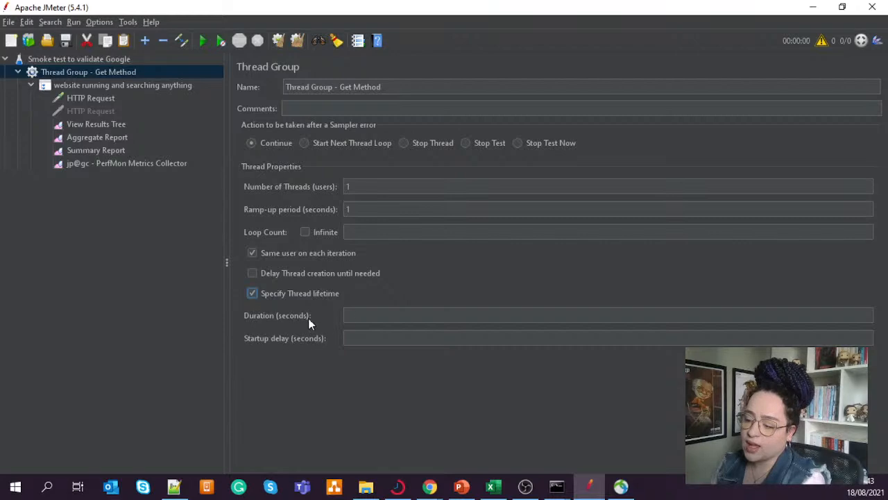
left_click(354, 315)
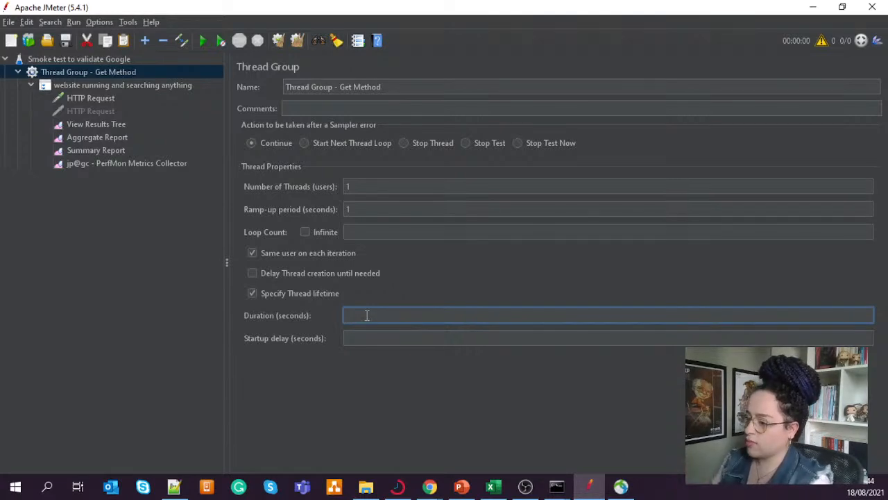
type("300")
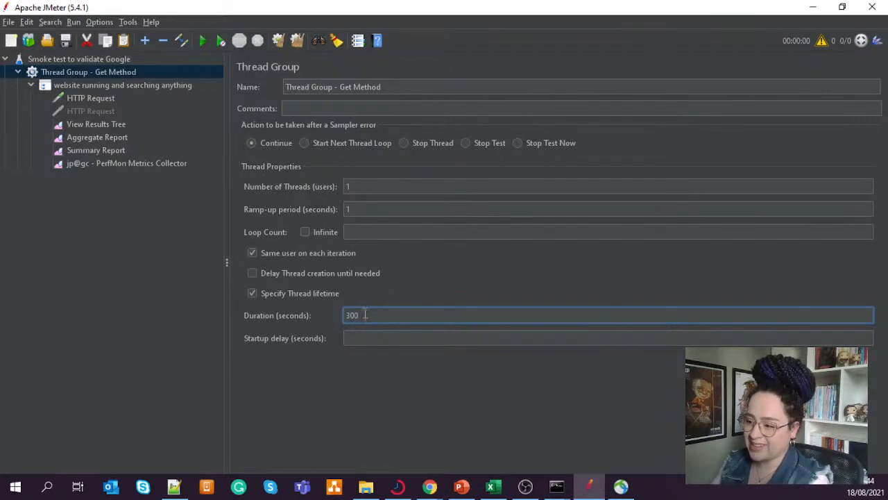
left_click_drag(371, 312, 346, 314)
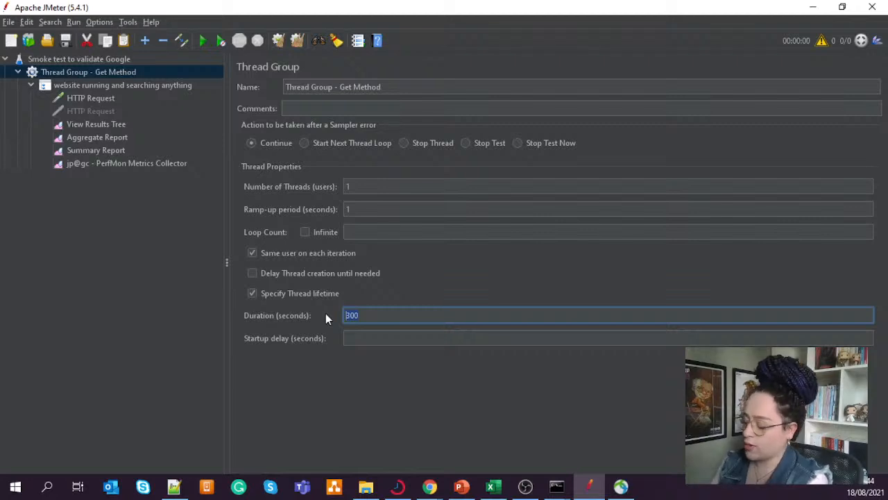
type("36")
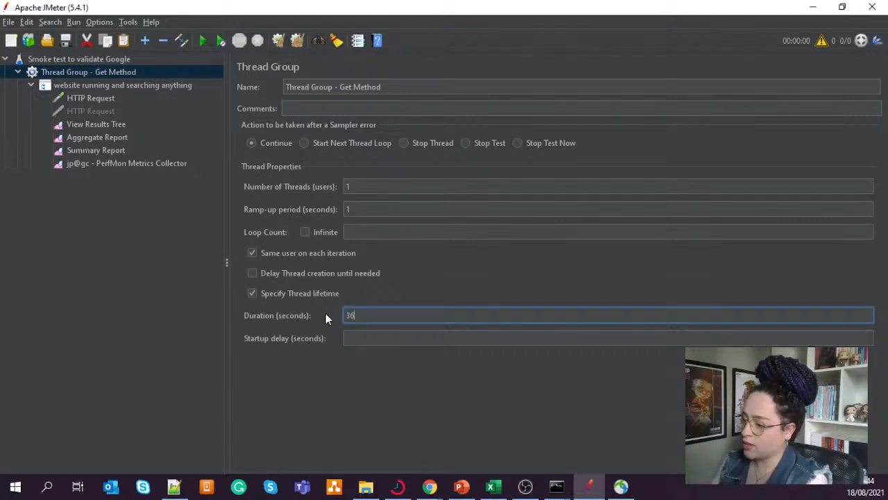
type("00")
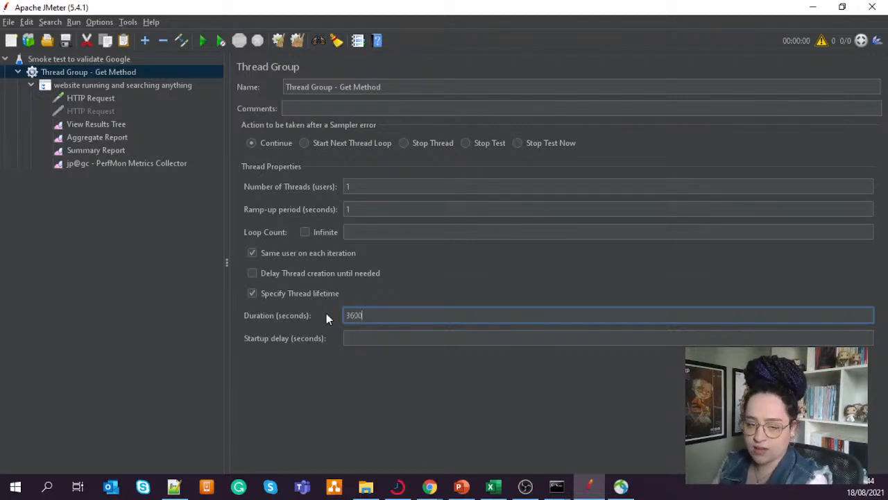
- Clear the thread group's duration and turn off its specified thread lifetime
left_click_drag(369, 314, 308, 306)
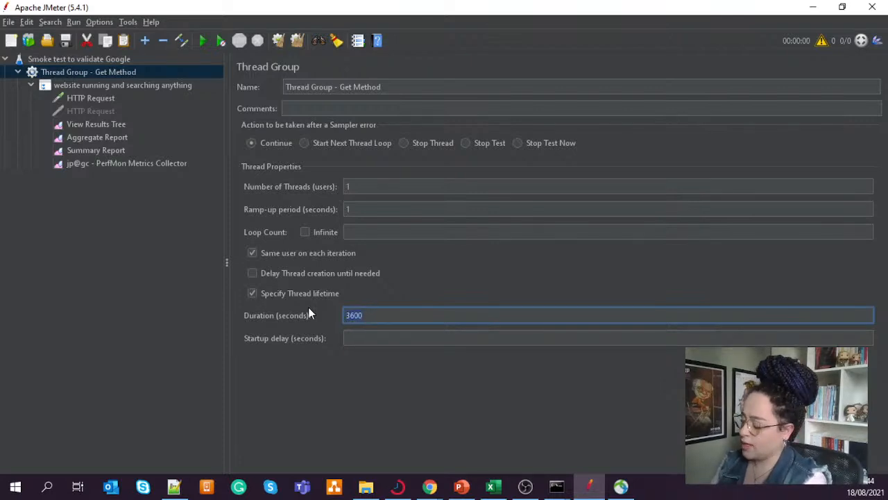
key("BackSpace")
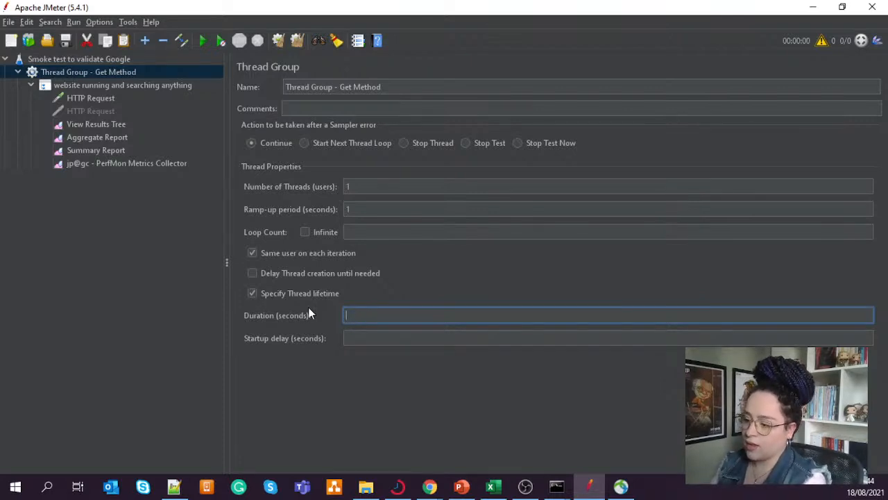
left_click(254, 293)
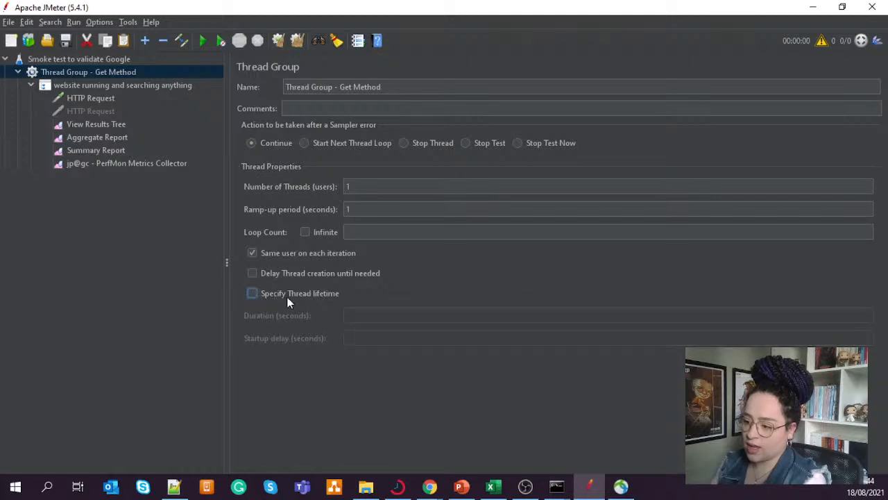
- Set the loop count of "Thread Group - Get Method" to 5, and review the first HTTP Request, View Results Tree, Aggregate Report and Summary Report
left_click(357, 233)
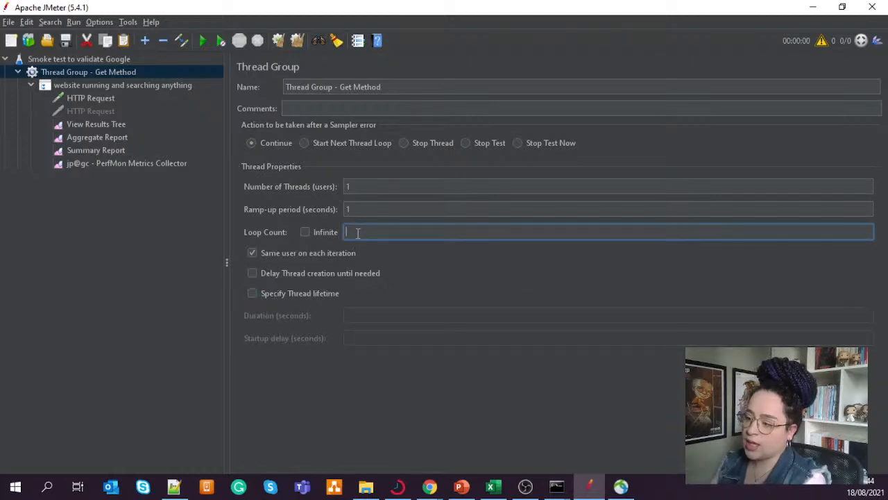
type("5")
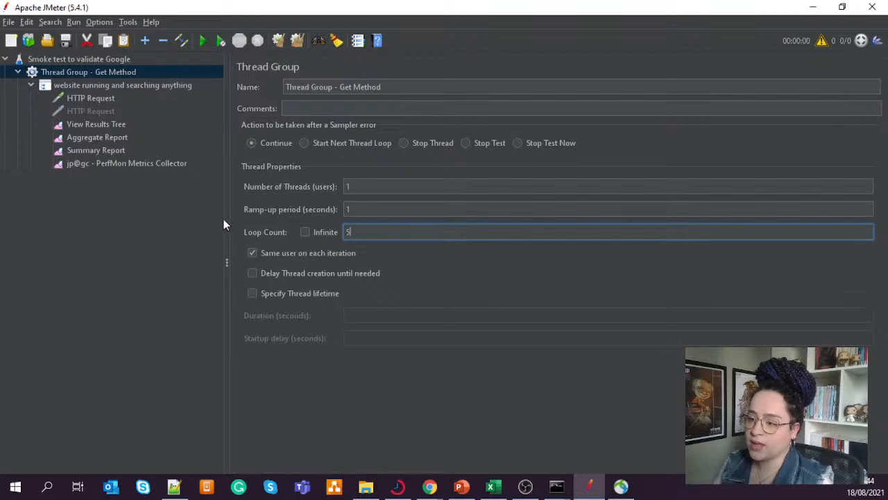
left_click(102, 97)
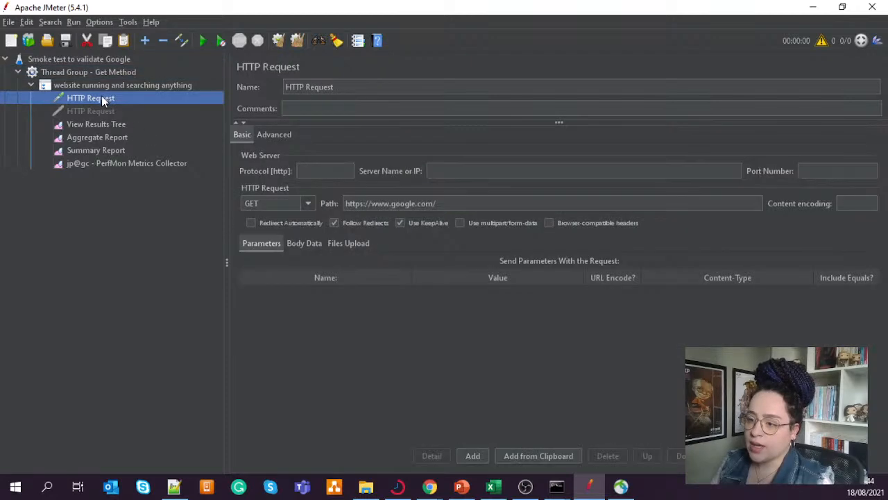
left_click(108, 127)
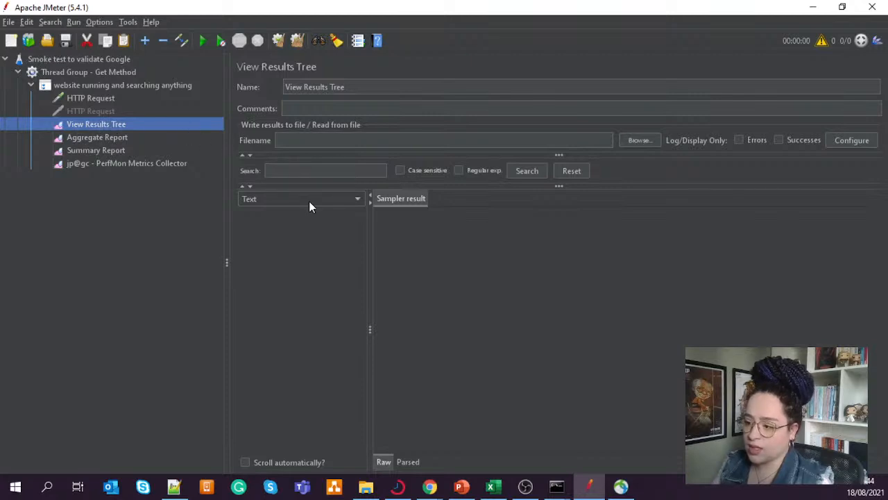
left_click(88, 137)
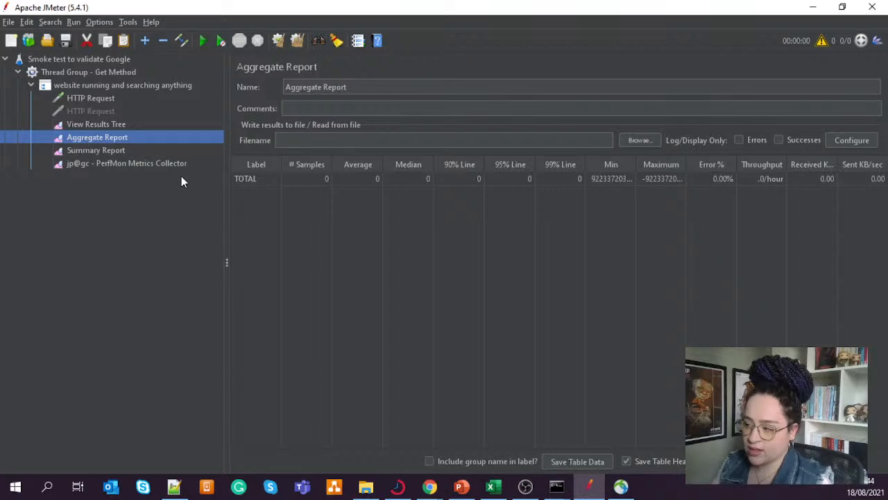
left_click(102, 150)
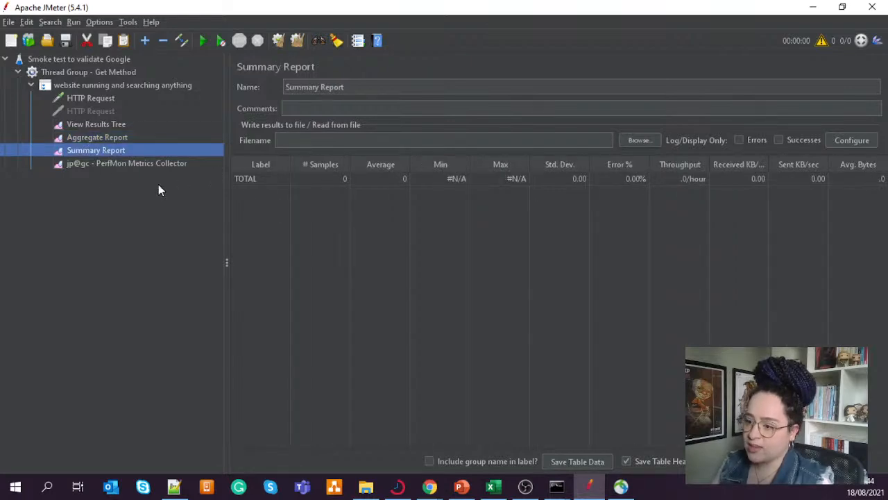
- Add a second localhost server row to the PerfMon Metrics Collector and set its metric to Memory
left_click(118, 164)
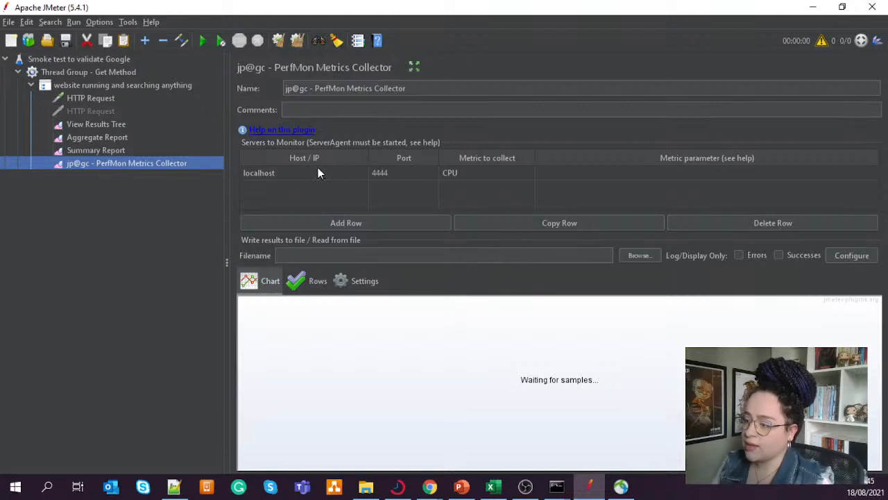
left_click(496, 174)
left_click(509, 186)
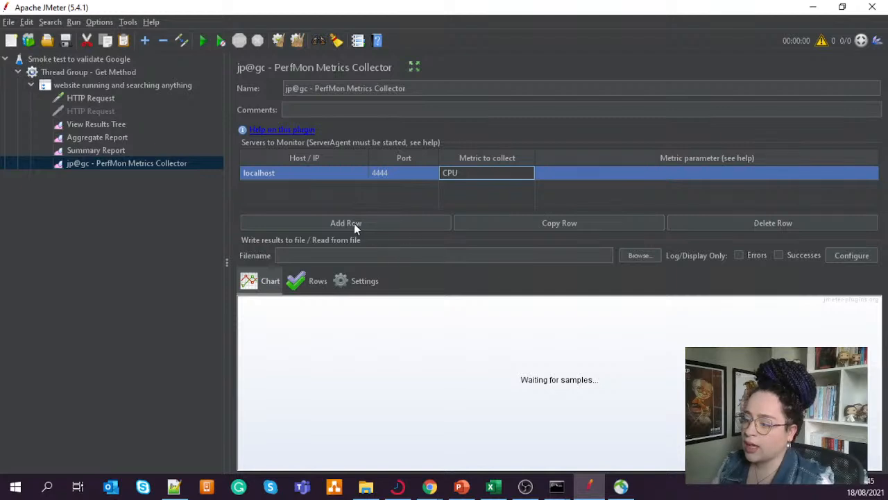
left_click(354, 223)
left_click(524, 191)
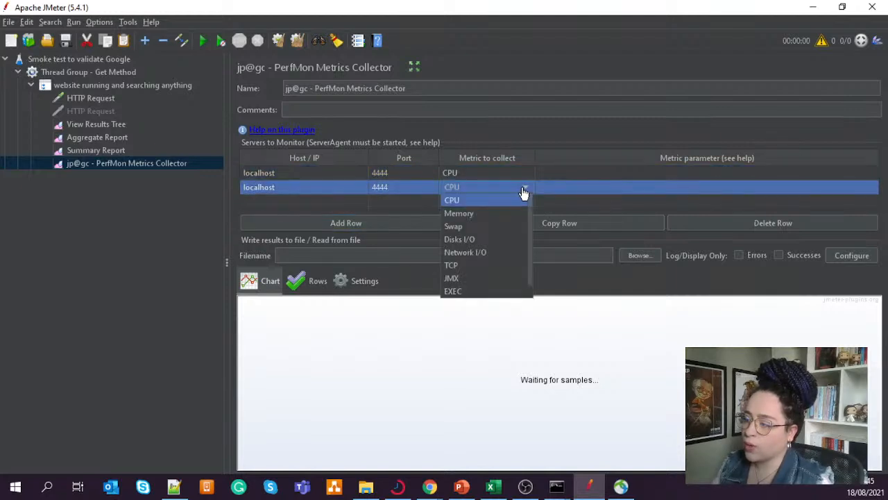
left_click(491, 214)
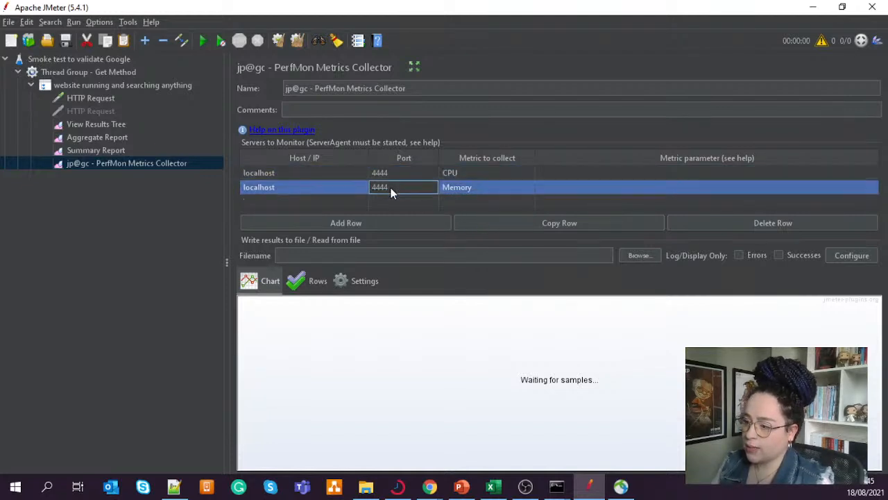
left_click(312, 174)
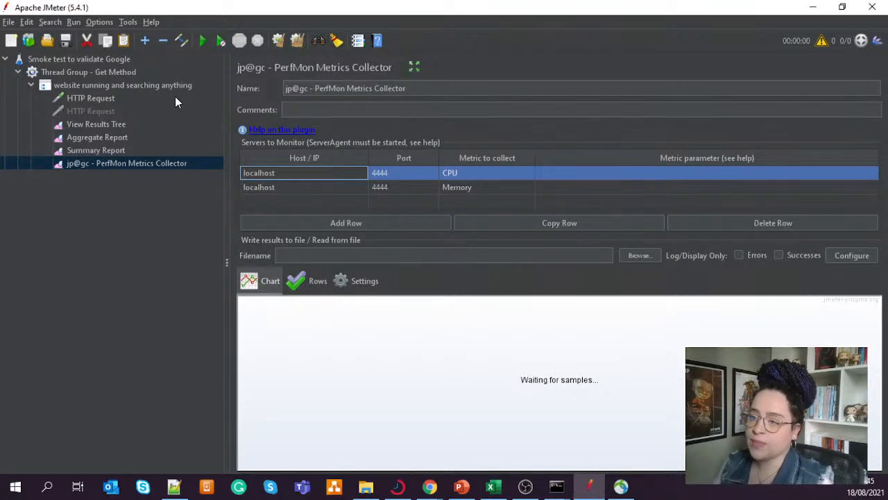
- Save the test plan as demo.jmx in the apache-jmeter-5.4.1 folder
left_click(66, 41)
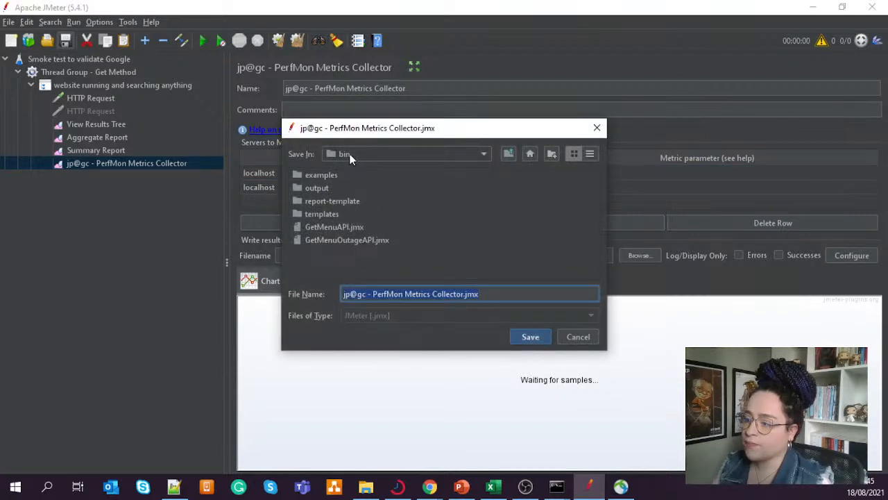
left_click(351, 159)
left_click(372, 165)
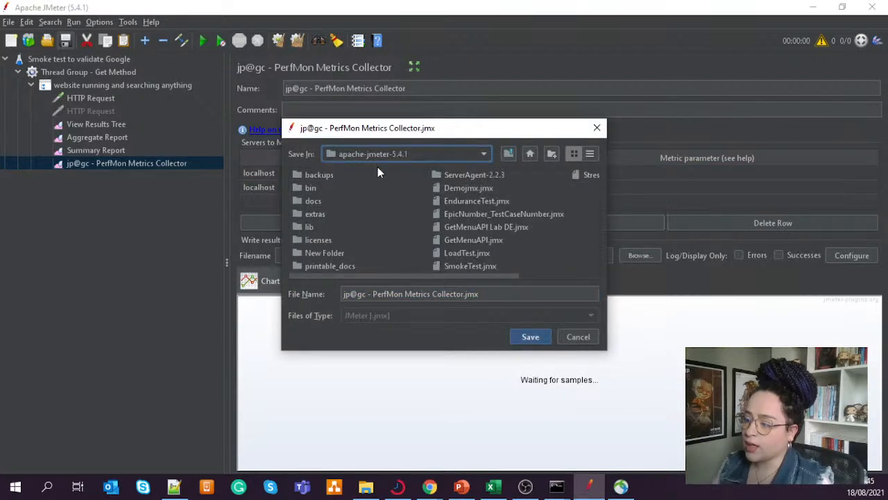
left_click(486, 295)
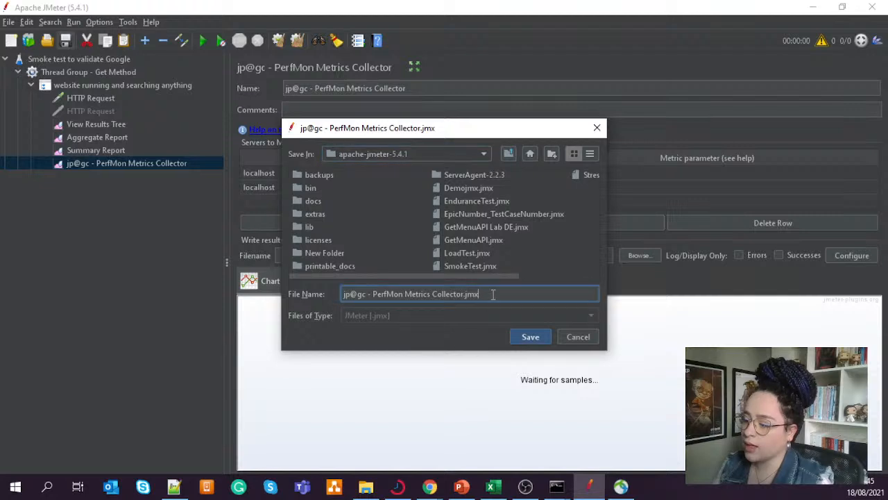
left_click_drag(432, 295, 306, 295)
type("demo")
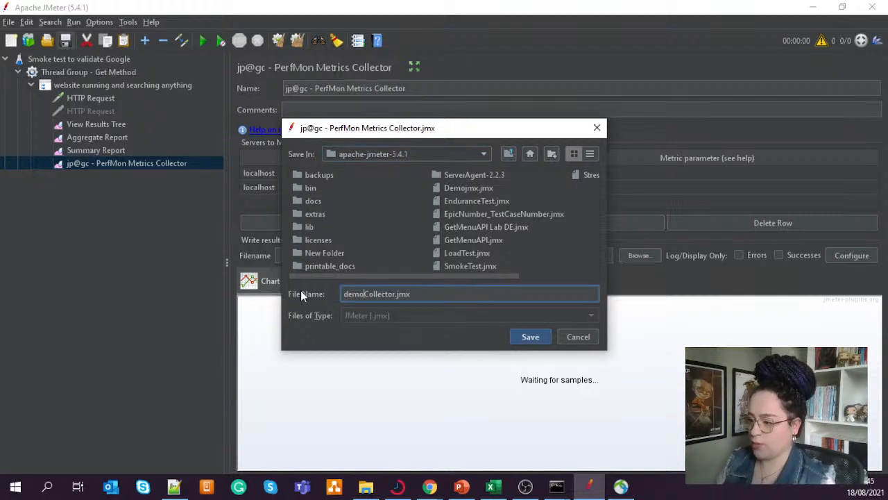
key("Delete")
key("Delete")
key("Delete")
key("Delete")
key("Delete")
key("Delete")
key("Delete")
key("Delete")
key("Delete")
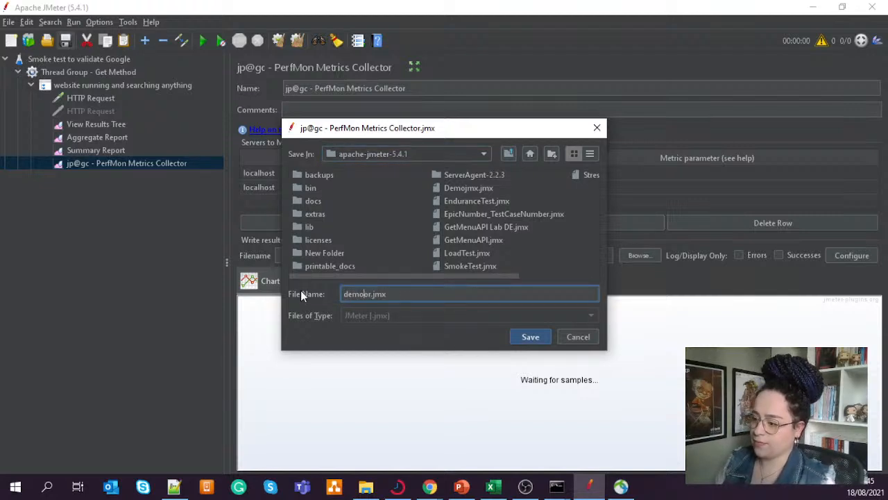
left_click(426, 295)
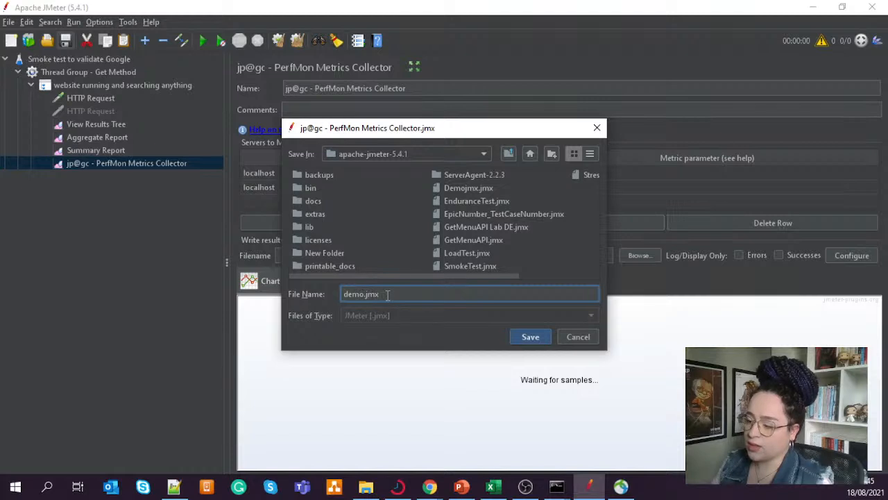
left_click_drag(379, 294, 367, 295)
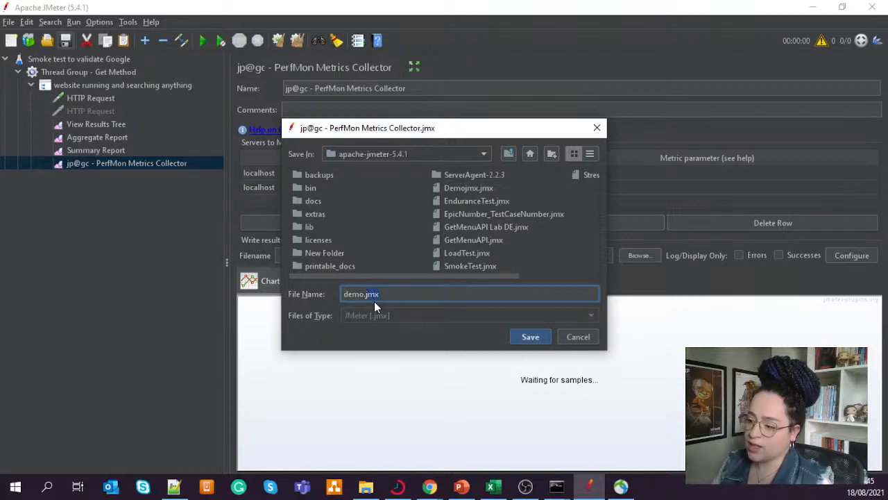
left_click(529, 337)
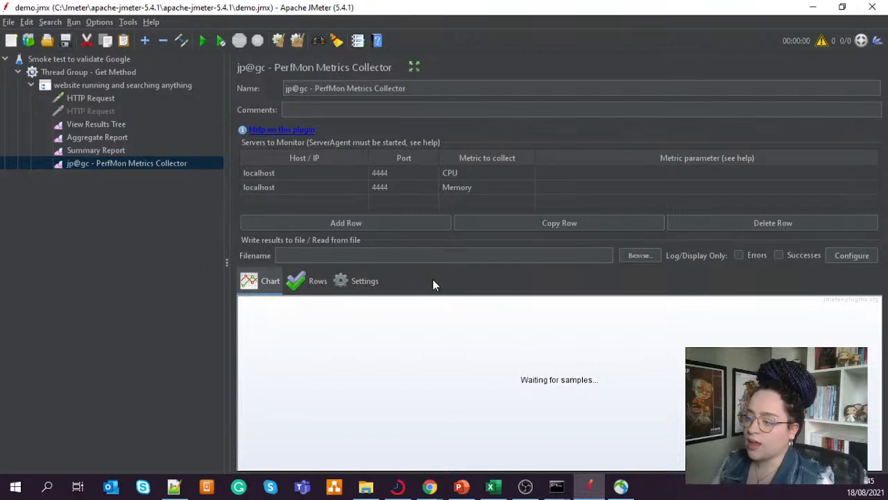
- Look back through the plan's elements up to "Smoke test to validate Google" and run the test
left_click(88, 123)
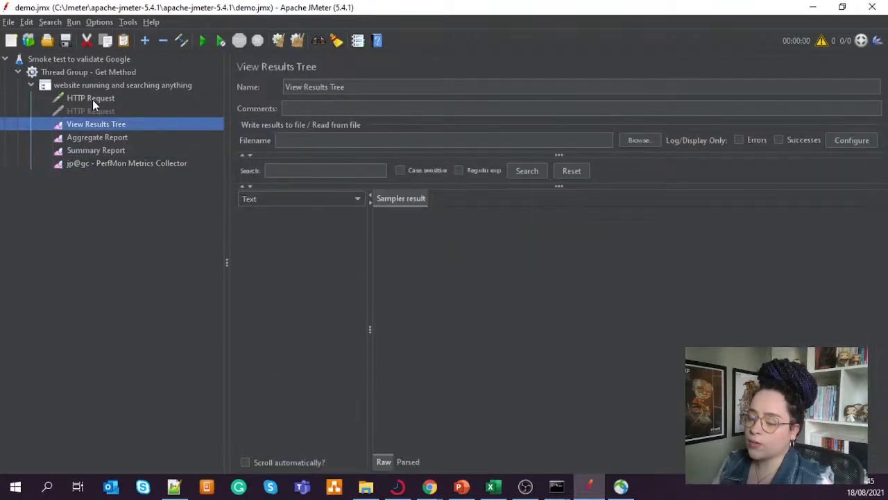
left_click(94, 98)
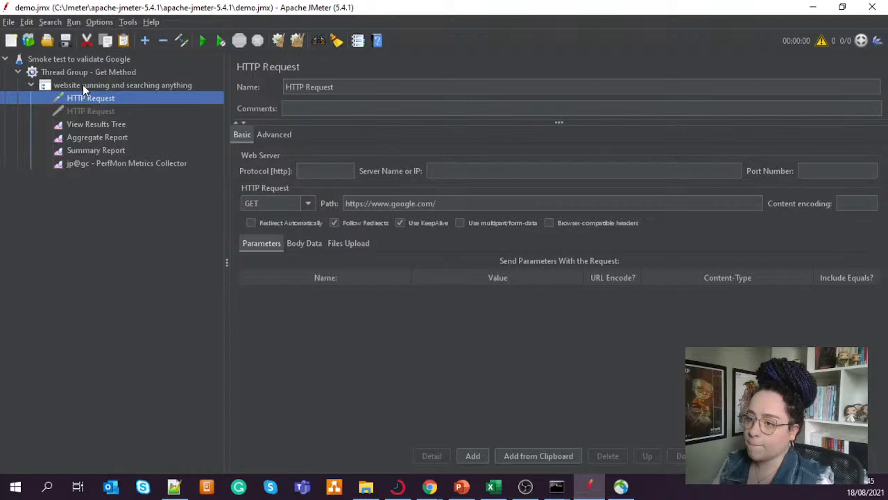
left_click(83, 85)
left_click(88, 73)
left_click(92, 58)
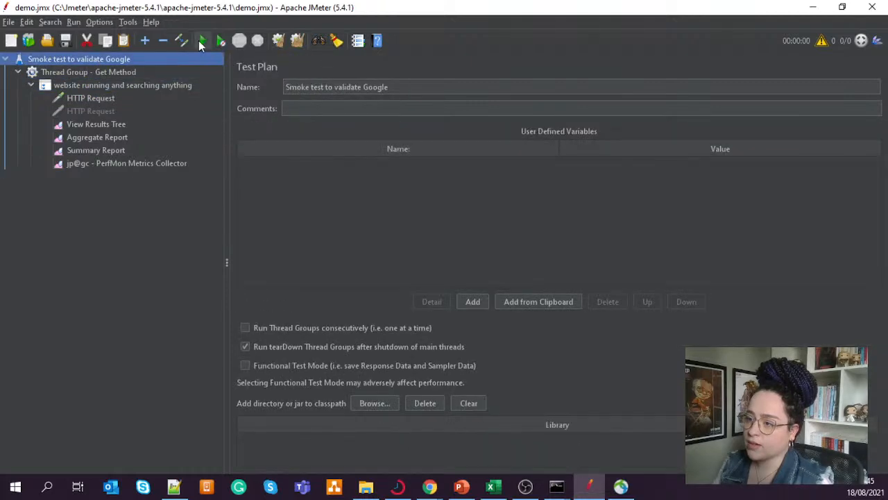
left_click(200, 40)
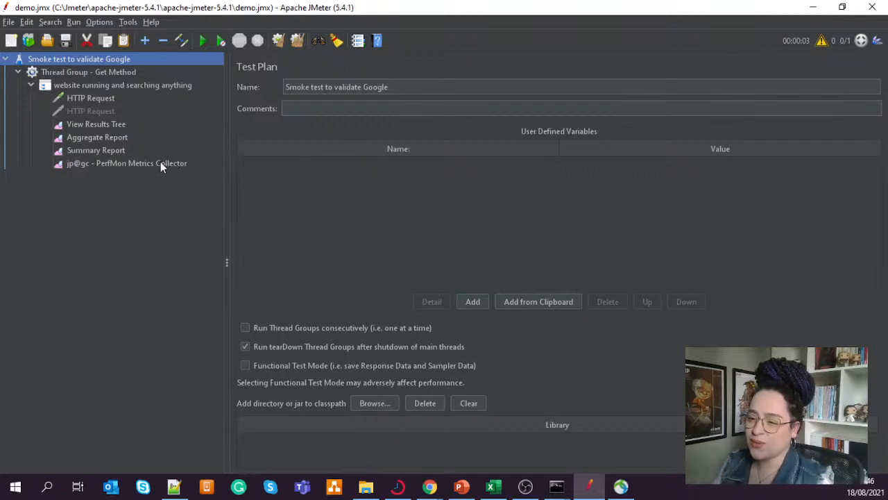
- Examine the run's results in View Results Tree, the Aggregate Report's error percentages, and the Summary Report
left_click(113, 125)
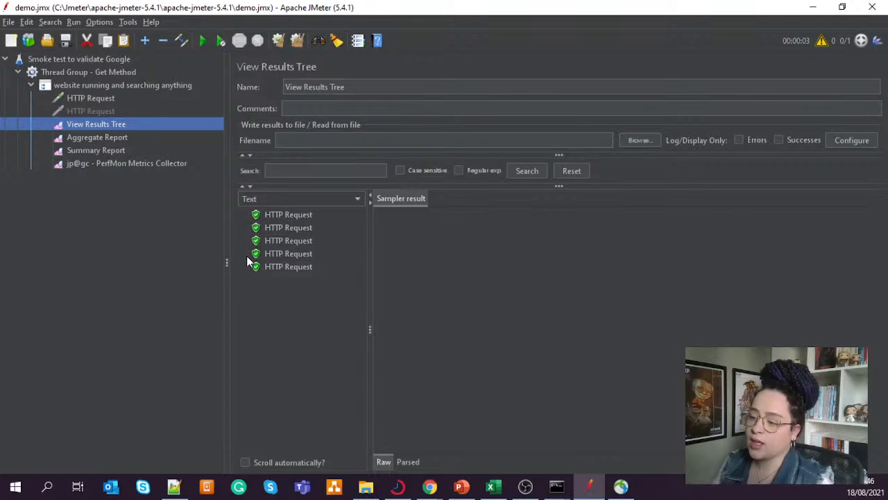
left_click(96, 139)
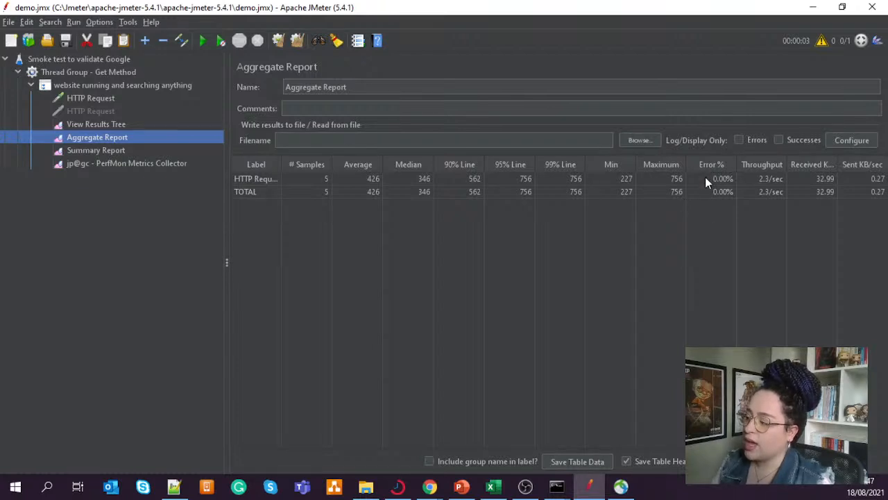
left_click_drag(705, 179, 724, 193)
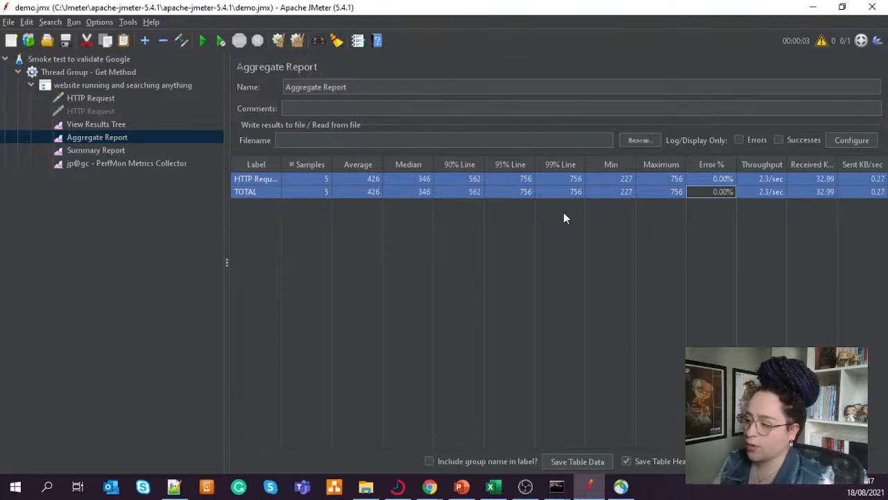
left_click(143, 204)
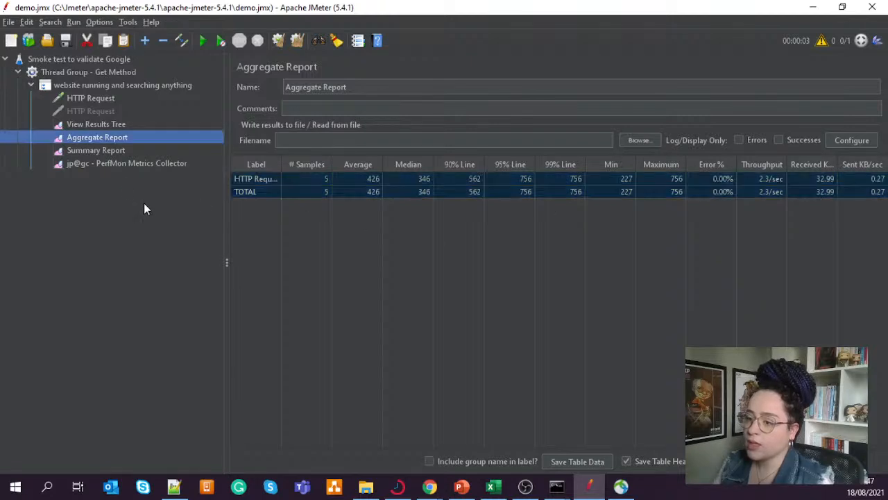
left_click(100, 151)
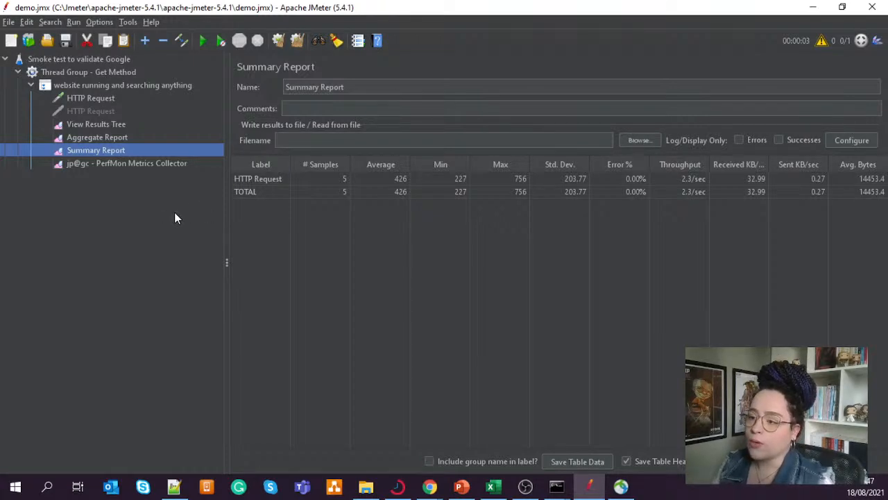
- Check the PerfMon Metrics Collector's chart and rows for collected samples, and look at the second command prompt window
left_click(115, 164)
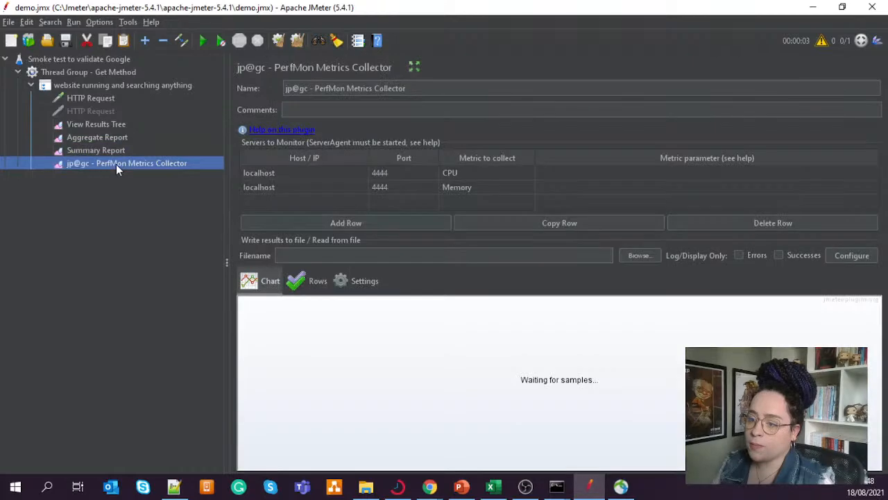
left_click(309, 282)
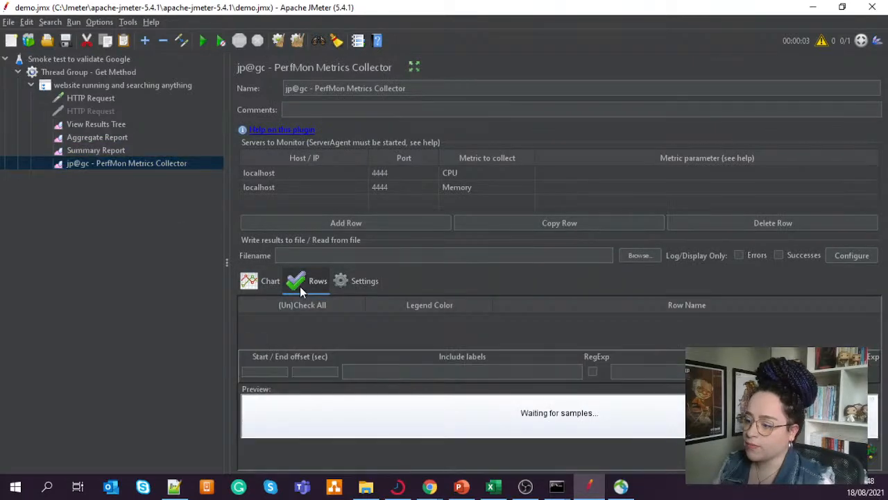
left_click(270, 280)
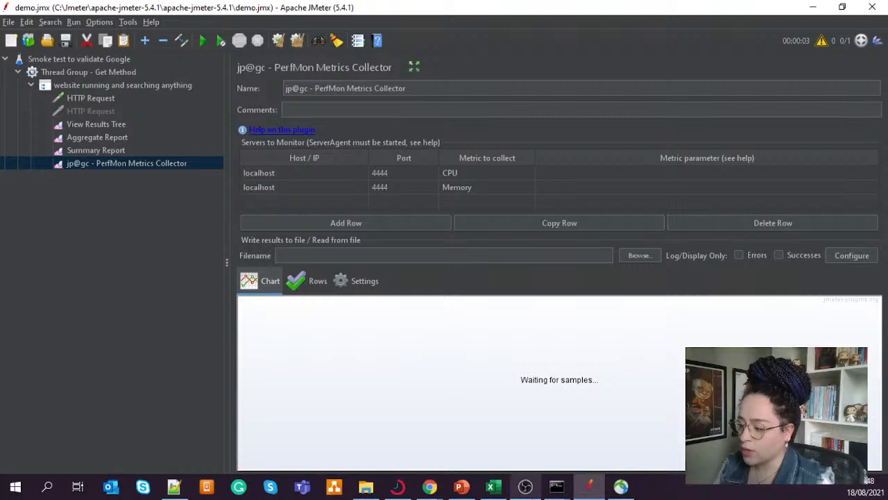
mouse_move(557, 486)
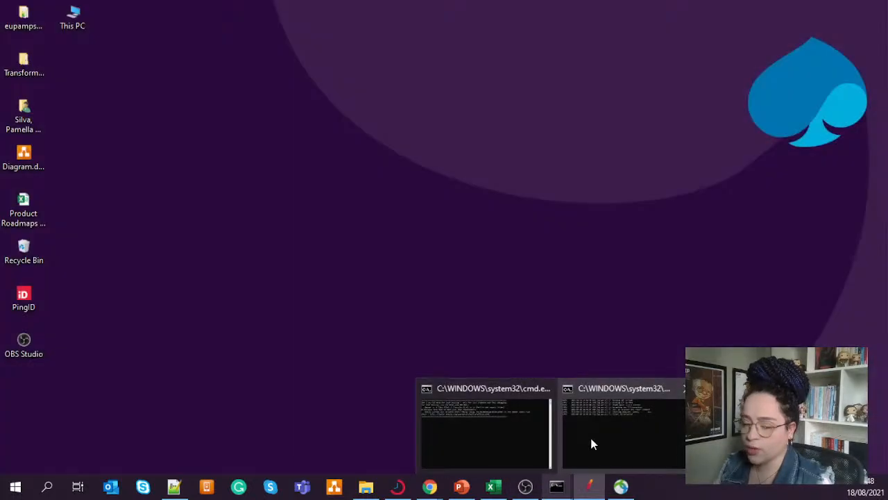
left_click(591, 437)
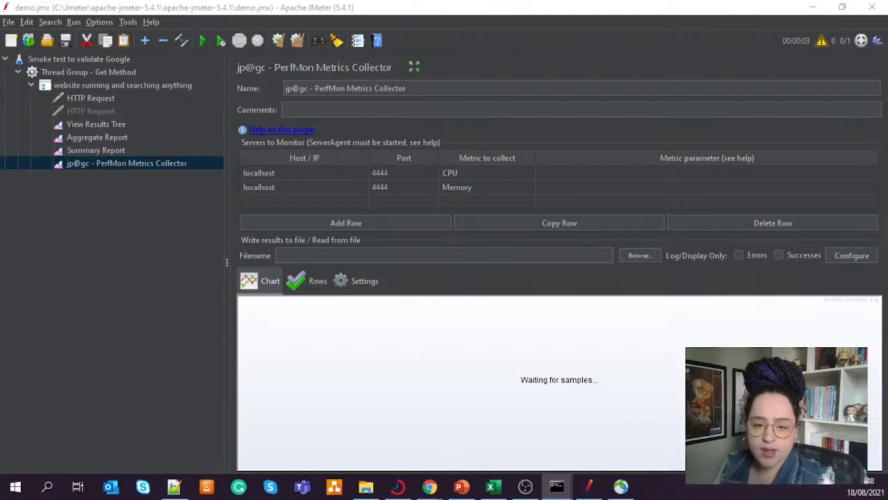
left_click(589, 487)
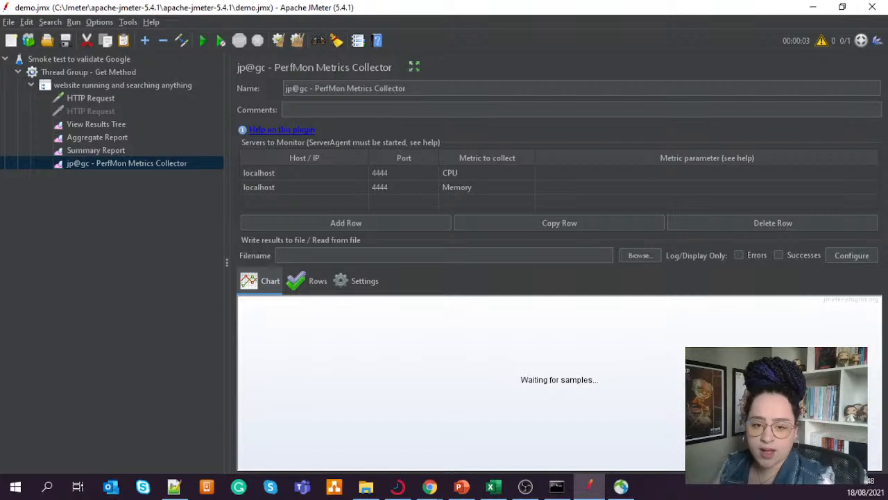
key("alt+Tab")
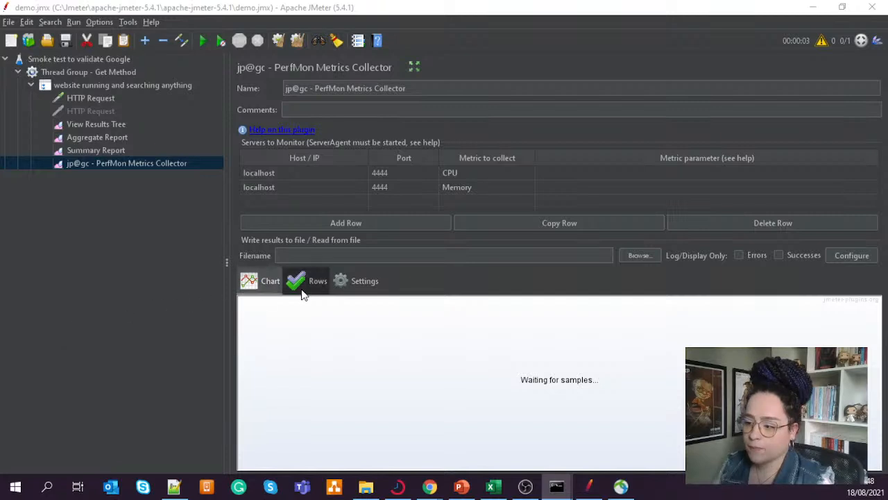
- Run the test again, check the PerfMon Metrics Collector, and review the Summary Report, Aggregate Report and View Results Tree
left_click(448, 281)
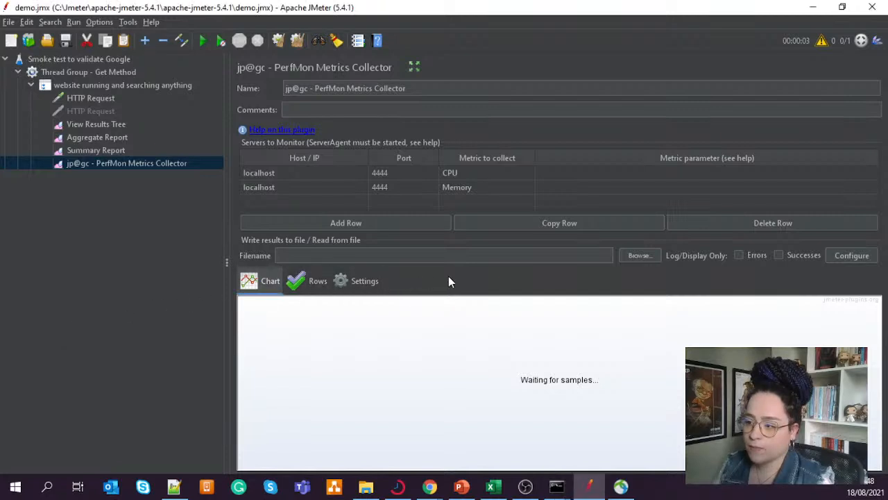
left_click(200, 39)
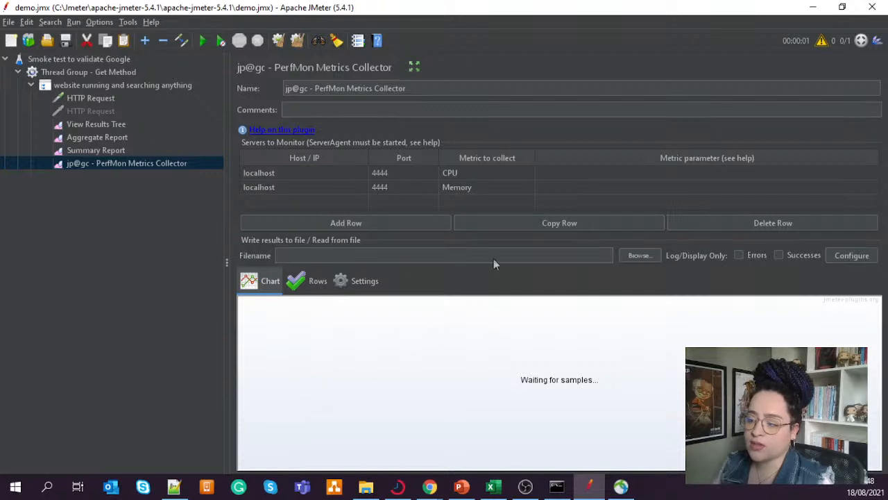
left_click(476, 187)
left_click(418, 280)
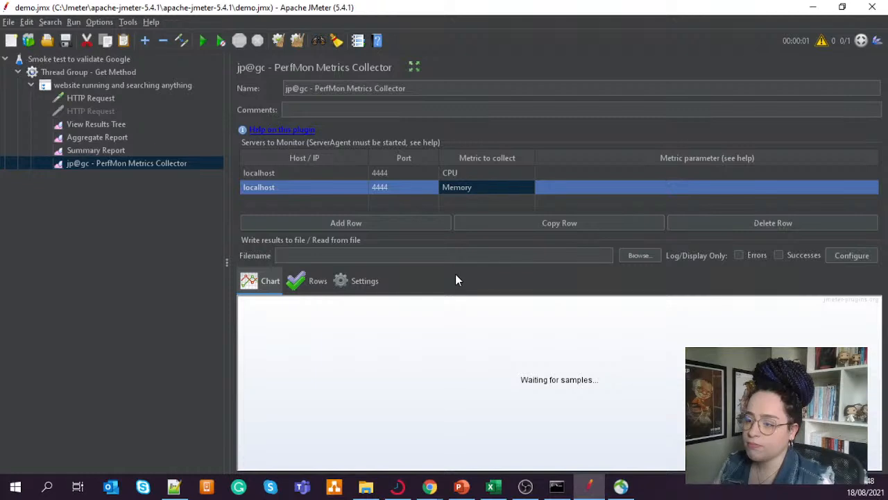
left_click(116, 148)
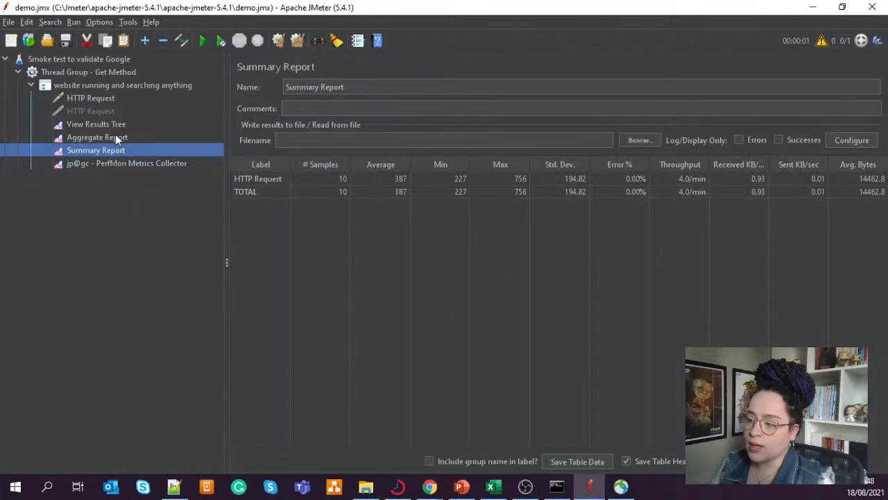
left_click(116, 136)
left_click(118, 127)
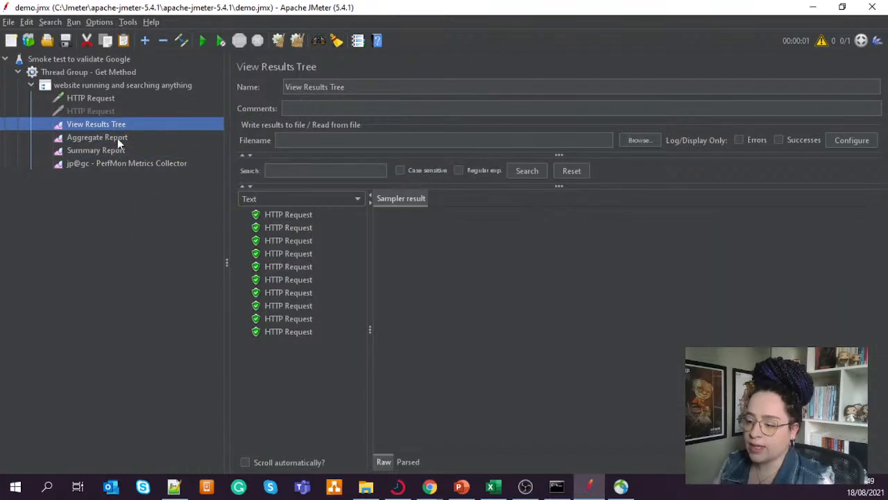
right_click(105, 98)
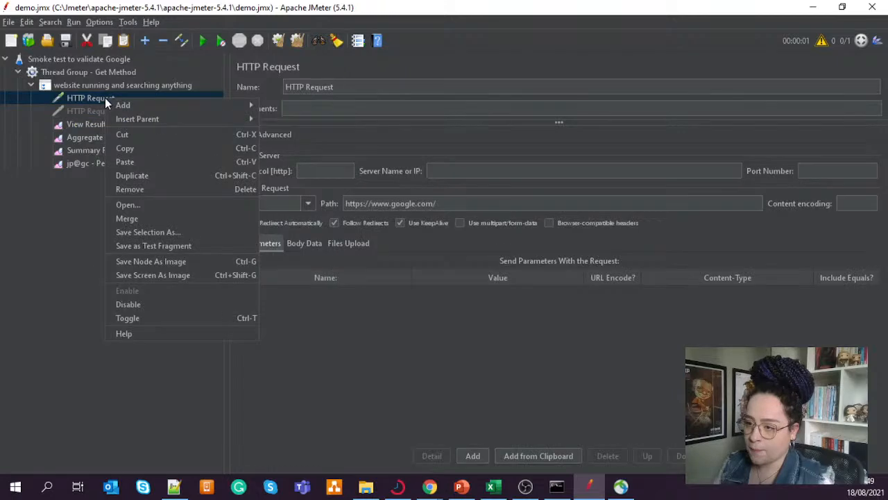
mouse_move(141, 106)
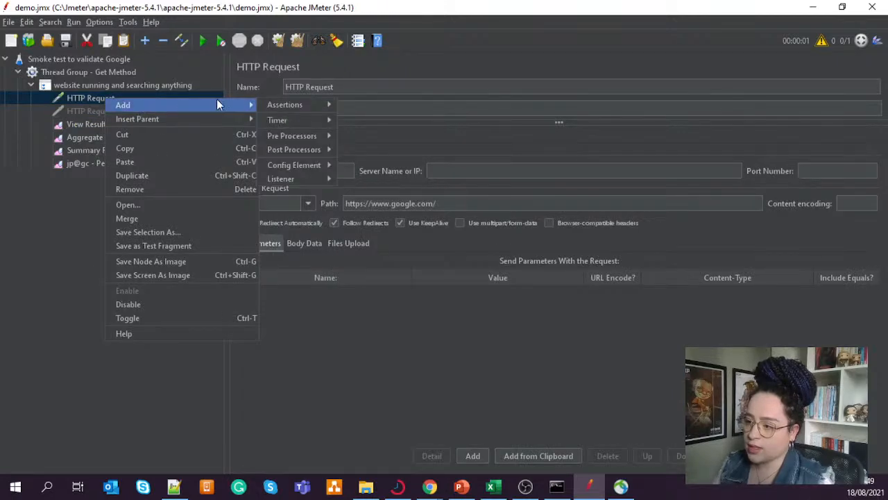
mouse_move(312, 103)
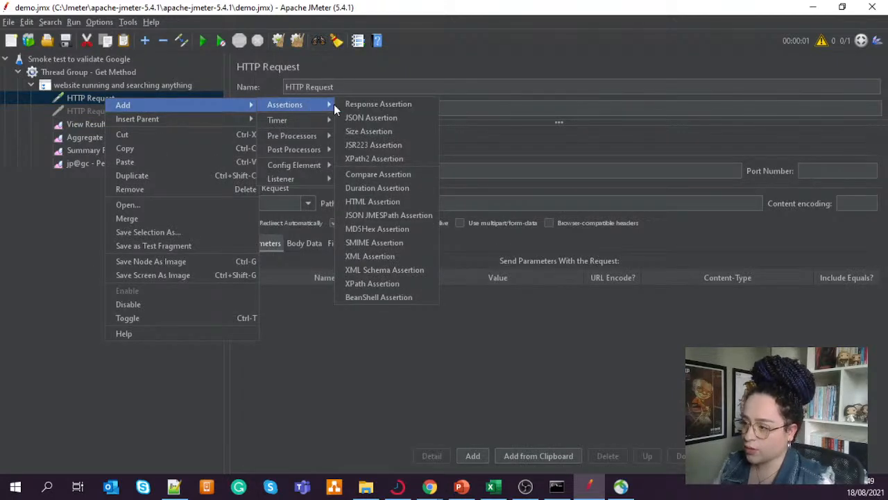
left_click(404, 104)
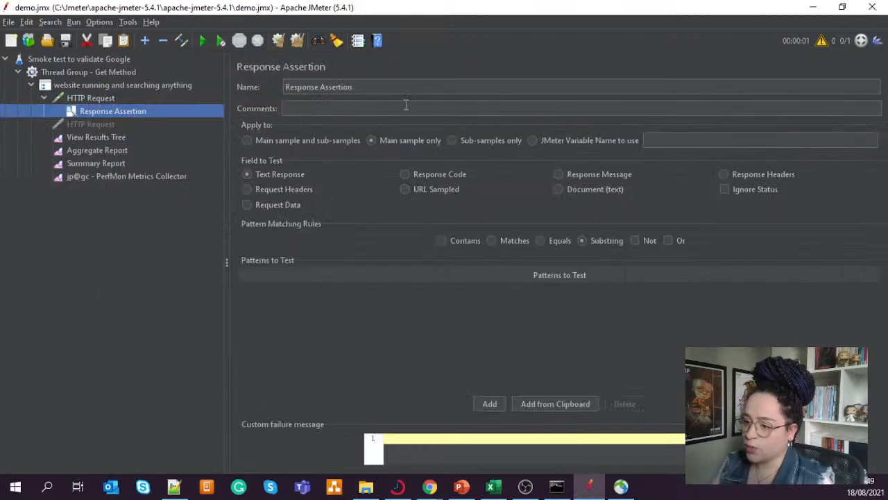
- Set the assertion to test that the Response Code equals the pattern 200
left_click(405, 174)
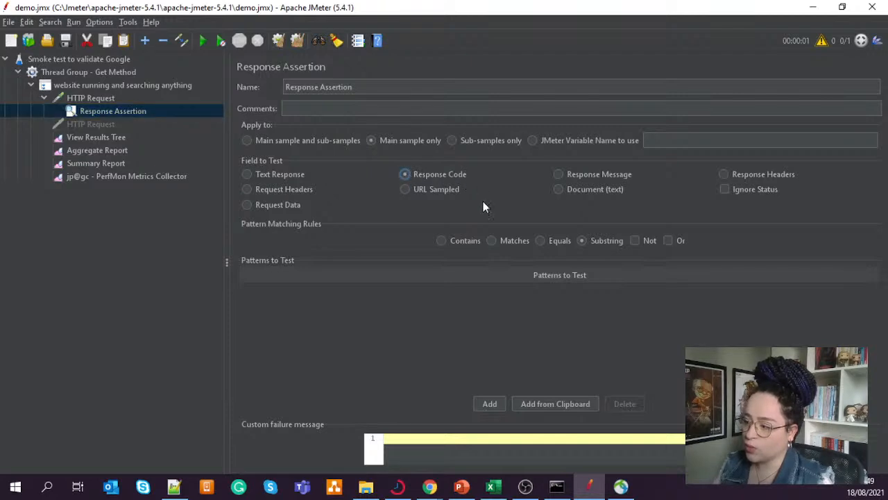
left_click(541, 241)
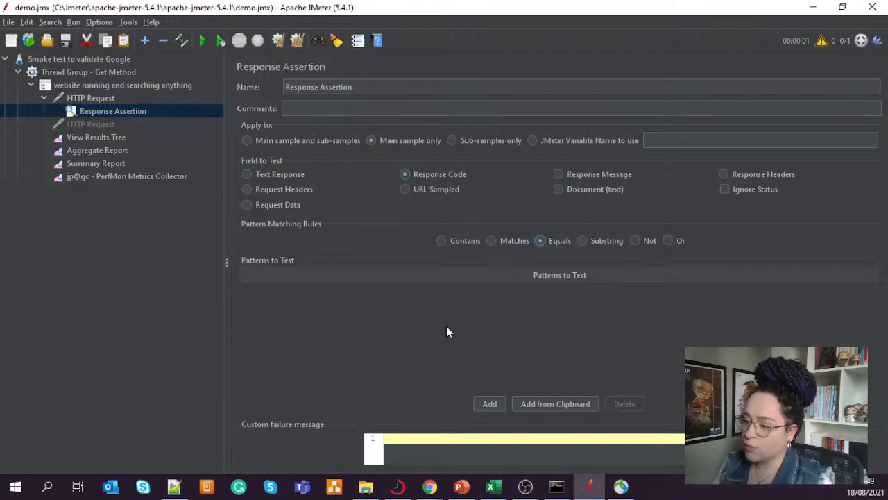
left_click(490, 404)
double_click(389, 291)
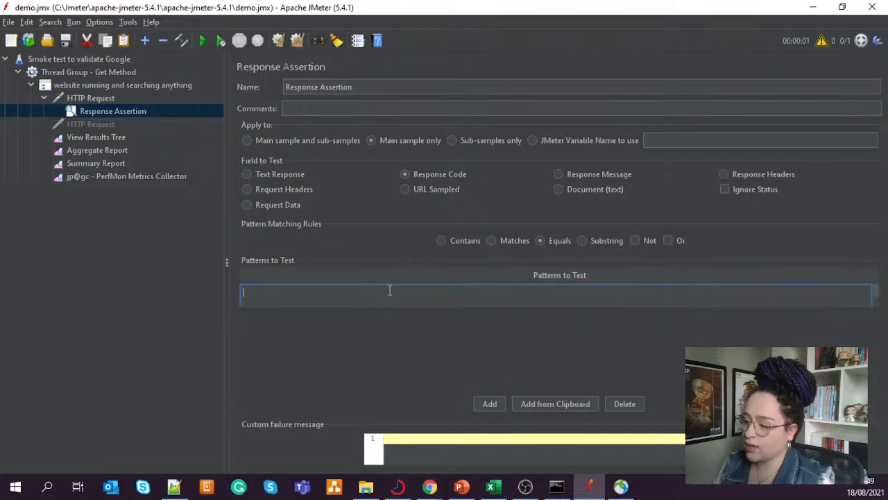
type("200")
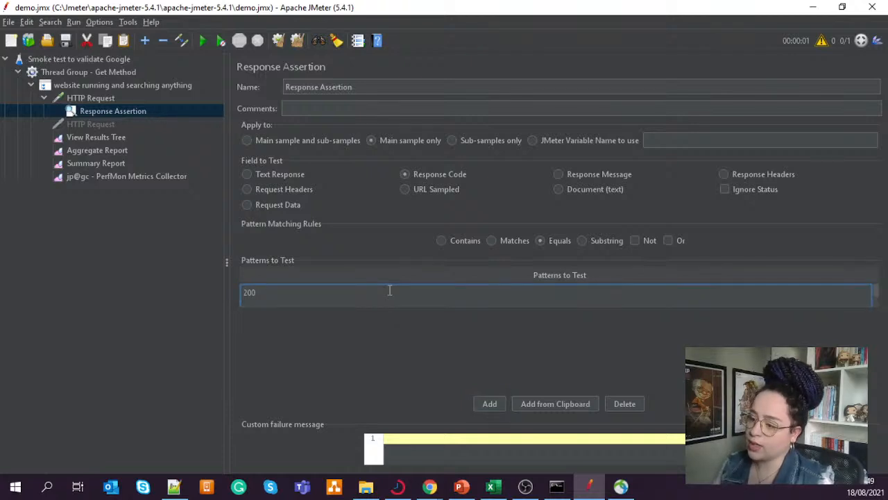
left_click(452, 313)
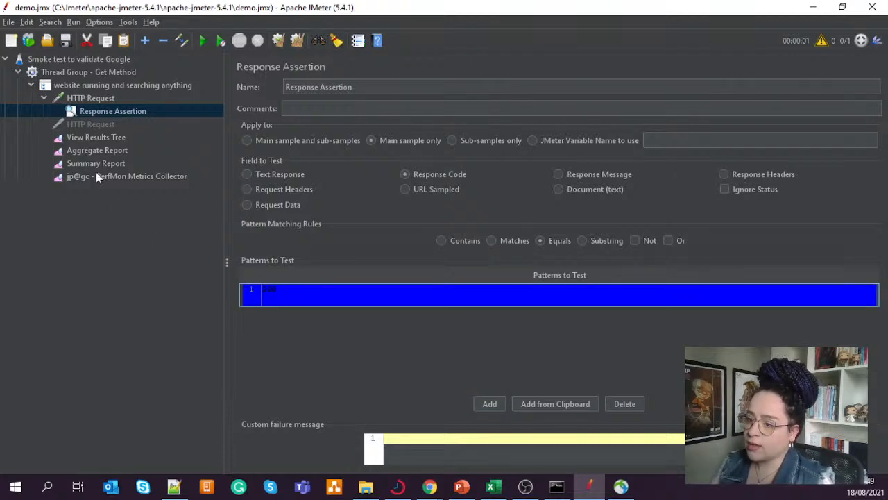
- Add a second Response Assertion under the same enabled HTTP Request
right_click(101, 98)
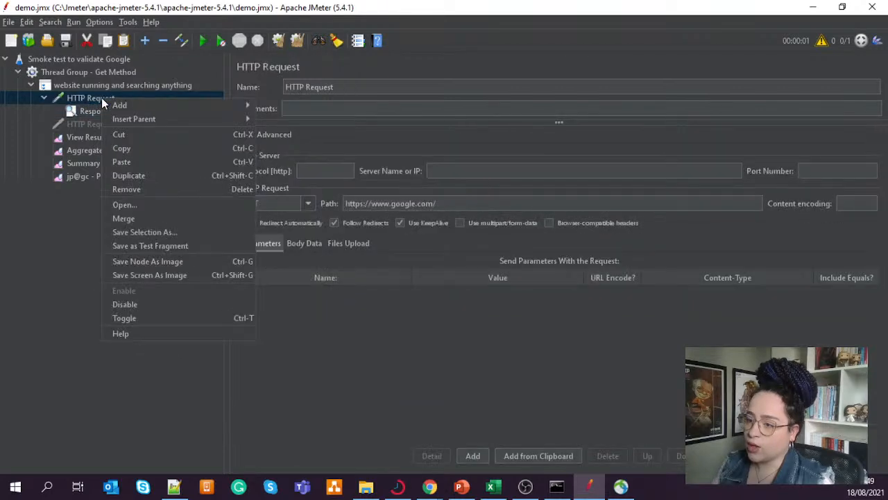
mouse_move(310, 106)
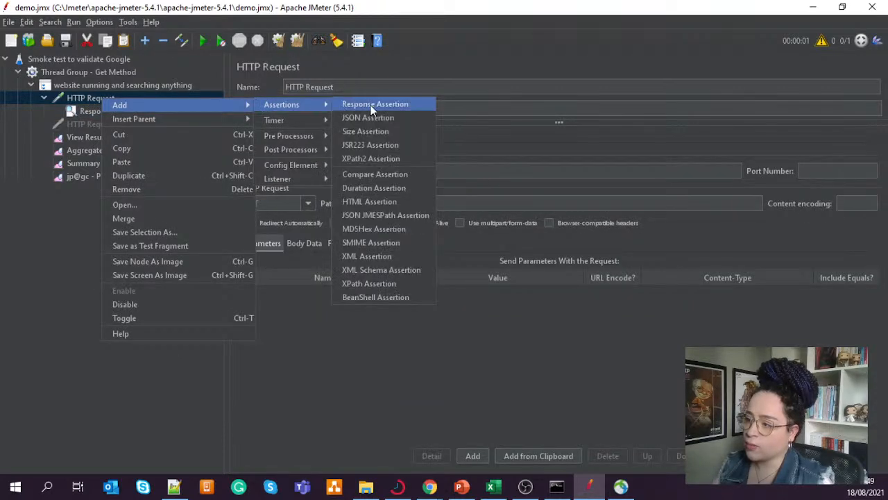
left_click(396, 105)
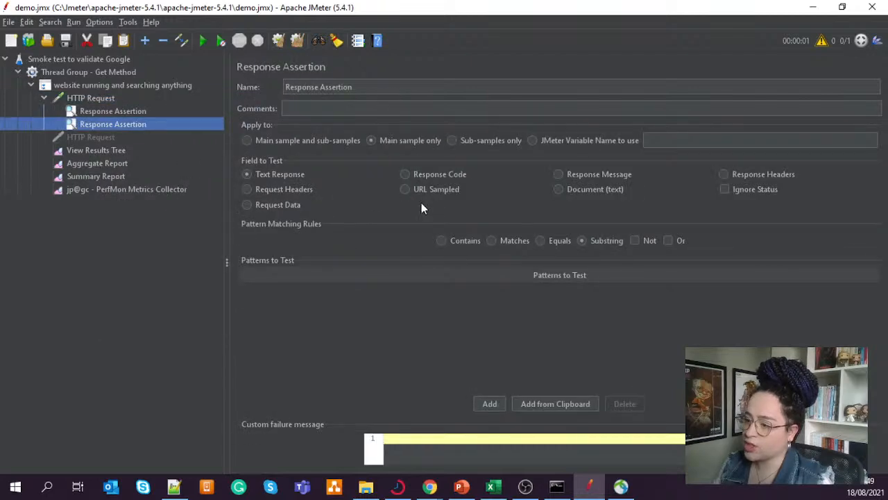
- Configure the second assertion to test that the Response Message equals the pattern OK
left_click(558, 175)
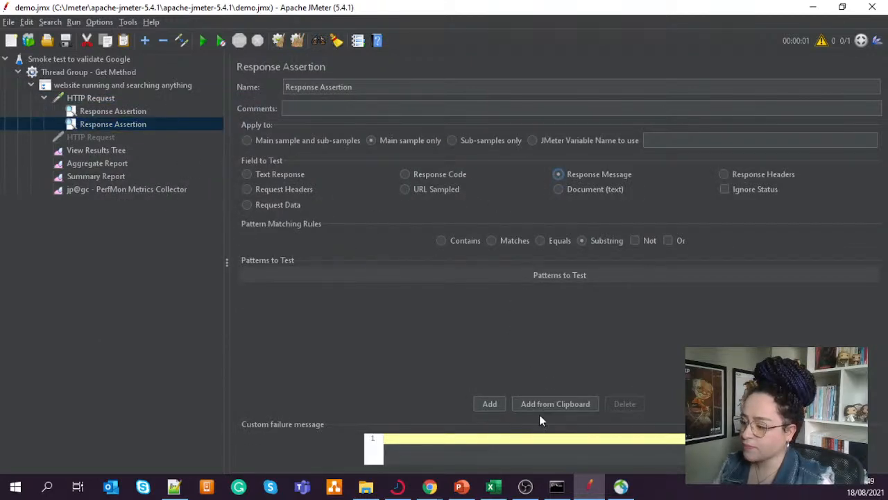
left_click(489, 403)
left_click(434, 290)
left_click(434, 290)
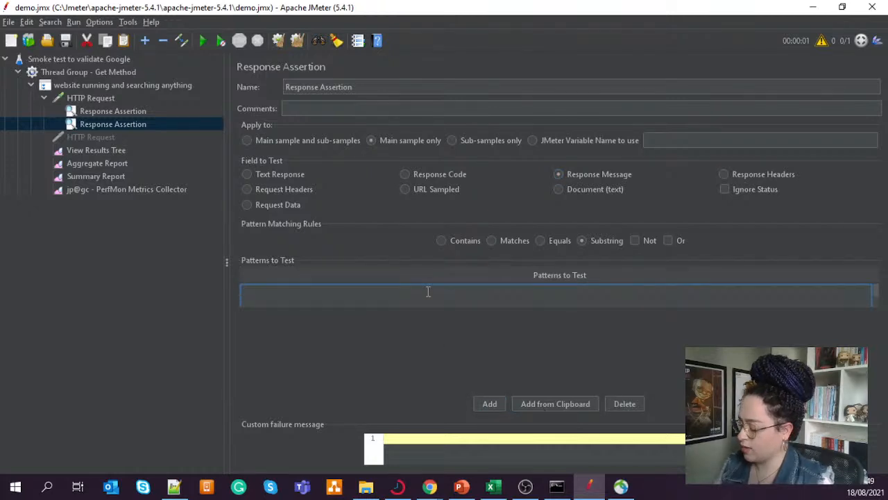
type("ok")
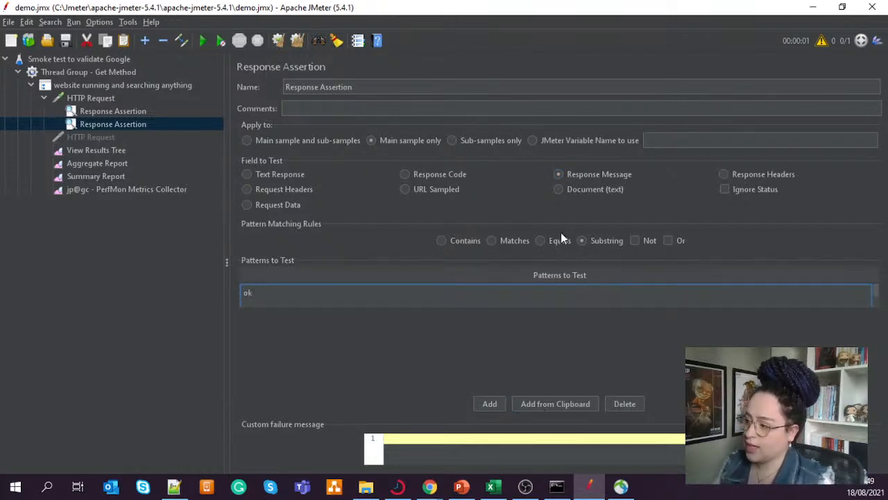
left_click(541, 241)
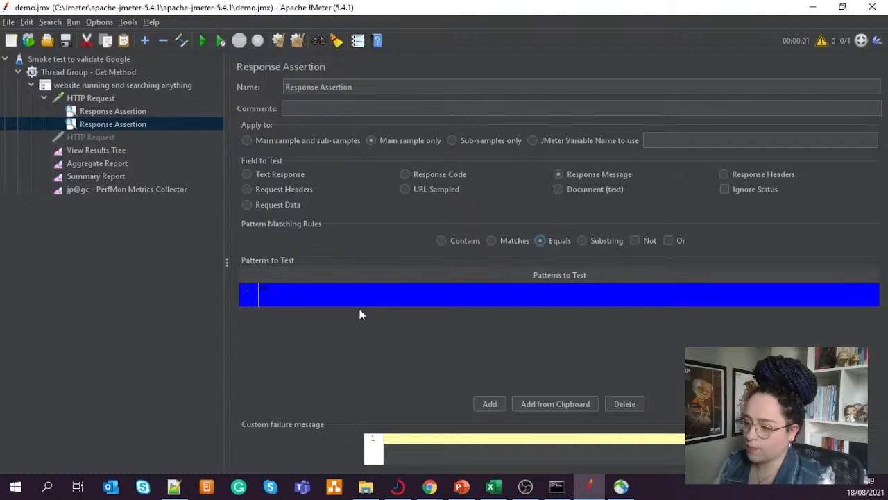
double_click(272, 290)
left_click_drag(271, 290, 227, 293)
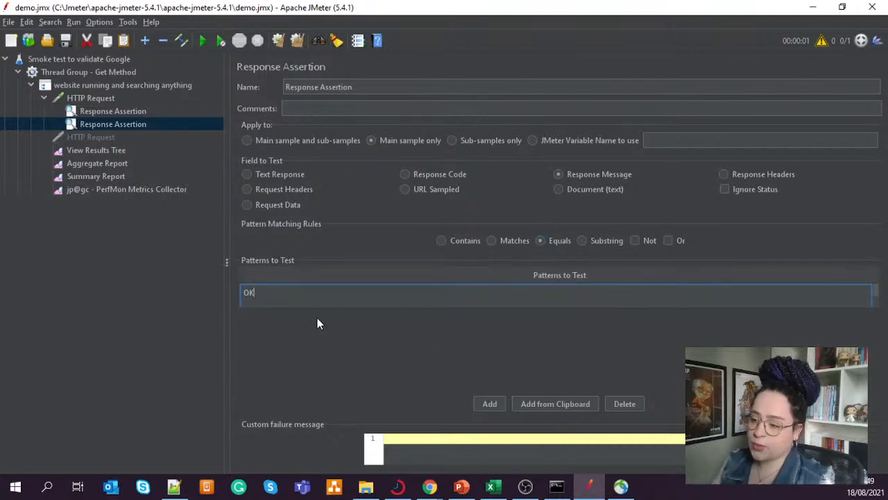
left_click(267, 316)
mouse_move(430, 486)
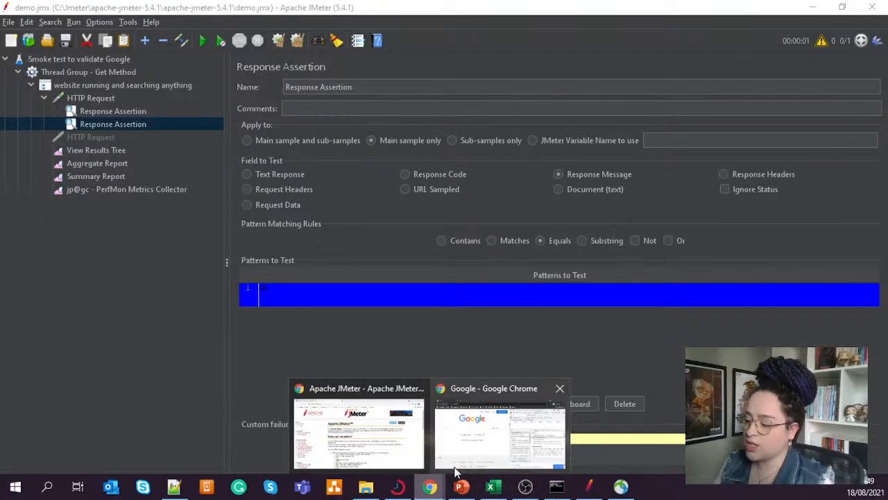
left_click(470, 447)
scroll(756, 305, "down", 3)
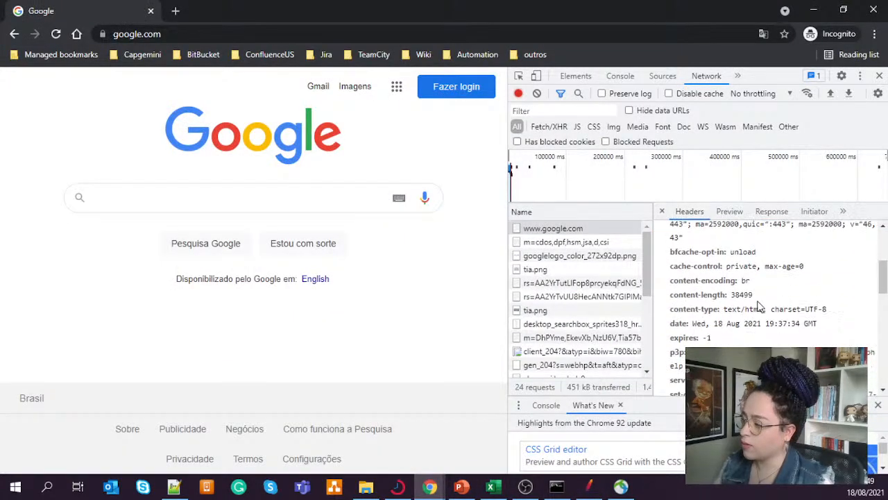
scroll(756, 305, "up", 3)
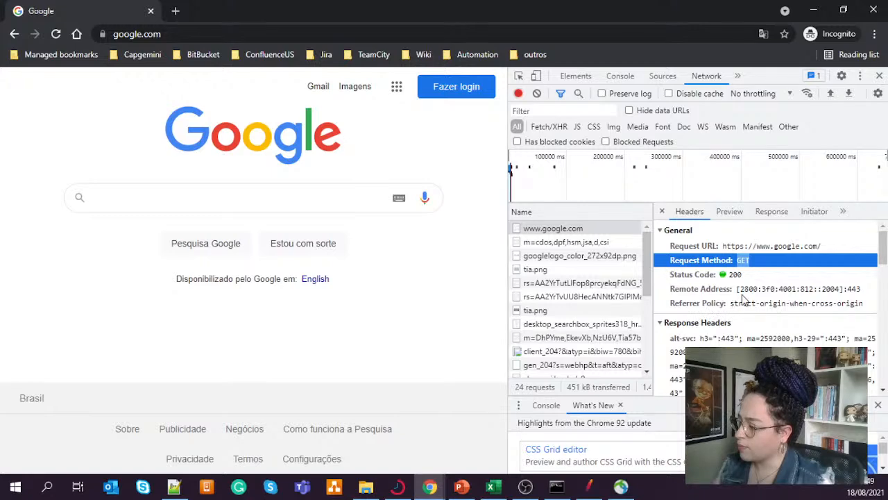
scroll(741, 300, "down", 10)
scroll(743, 298, "down", 3)
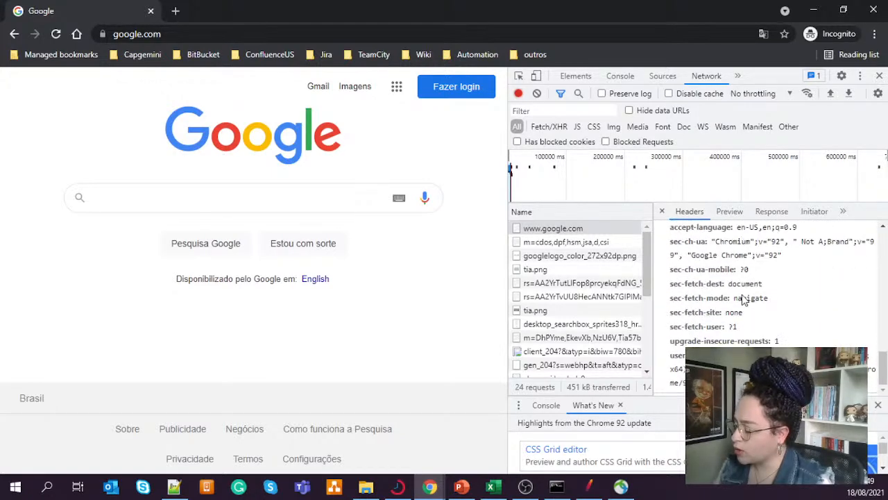
scroll(746, 306, "up", 6)
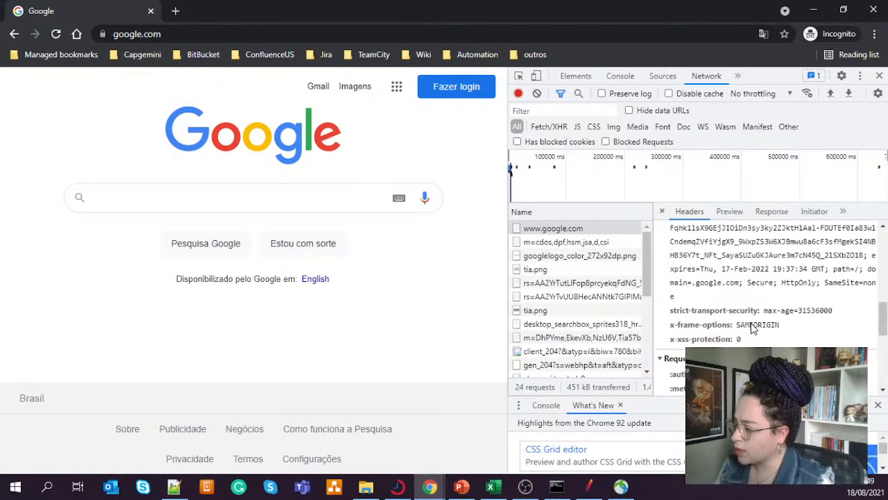
scroll(753, 328, "up", 5)
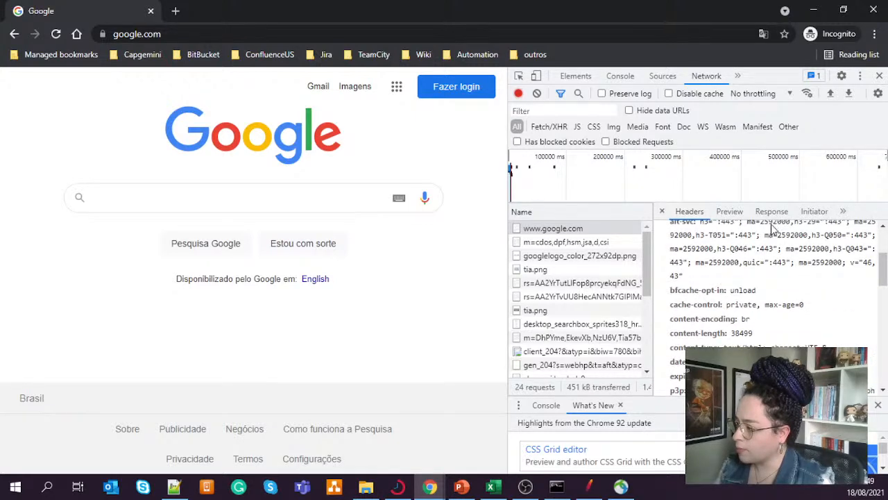
left_click(778, 217)
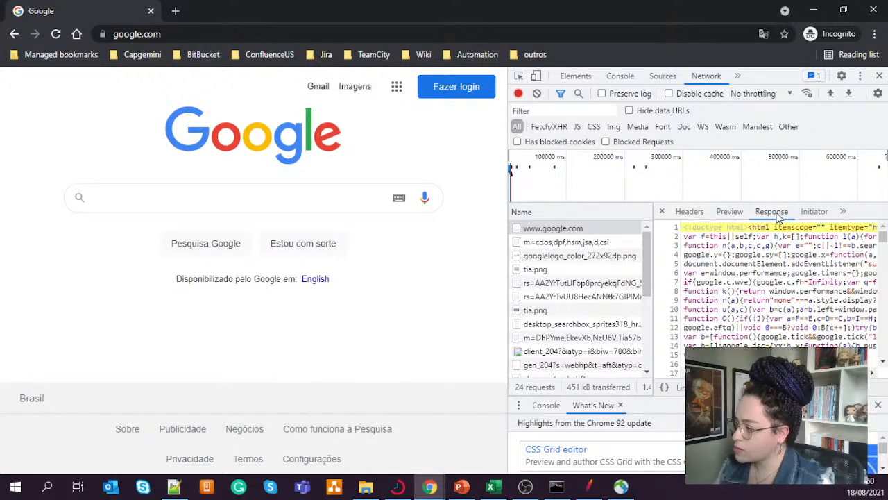
left_click(695, 211)
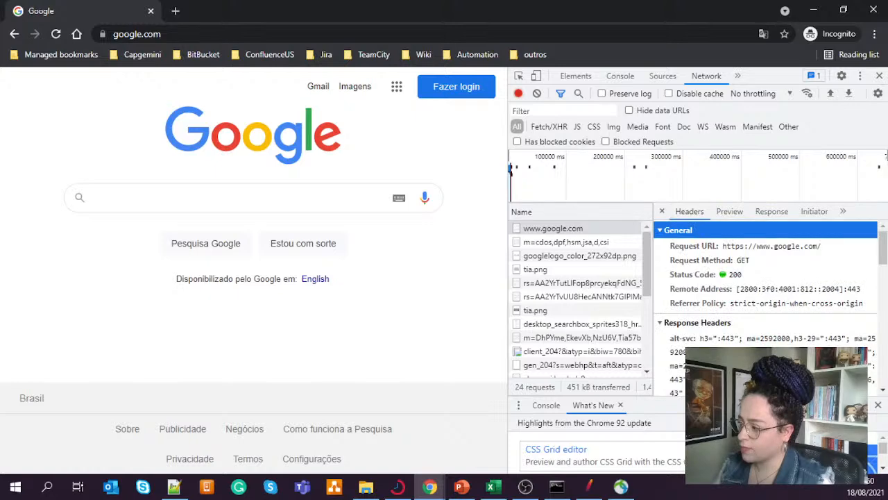
- Switch back to JMeter, run the test with both response assertions, and show the samples in View Results Tree
mouse_move(592, 491)
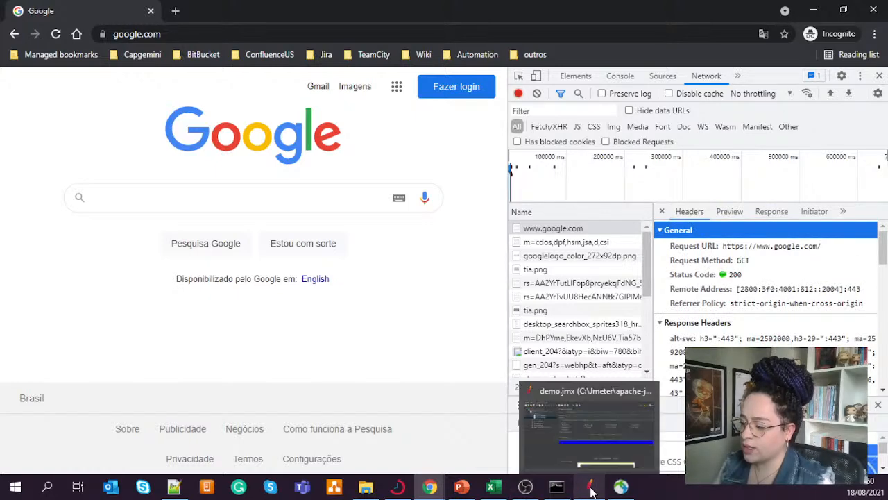
left_click(588, 464)
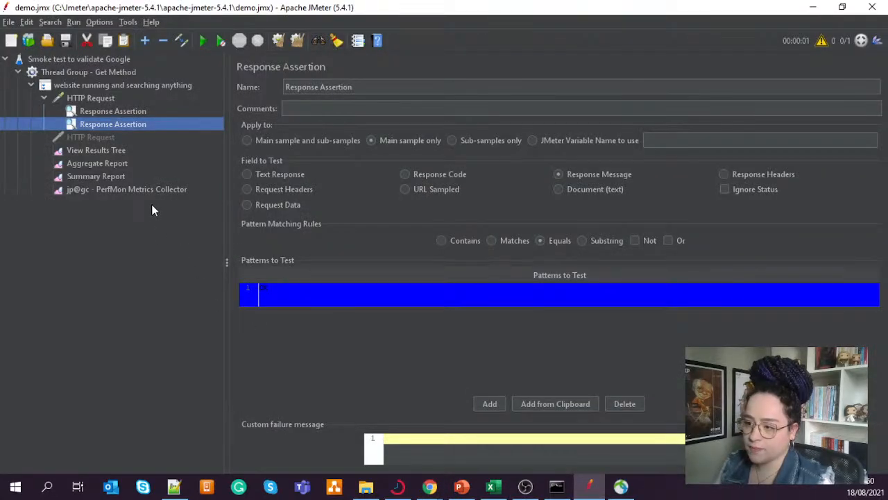
left_click(125, 111)
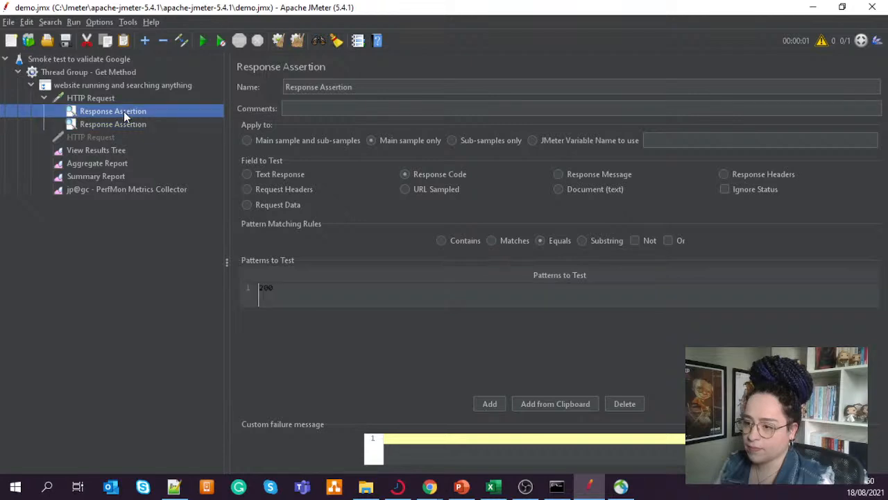
left_click(205, 43)
left_click(241, 42)
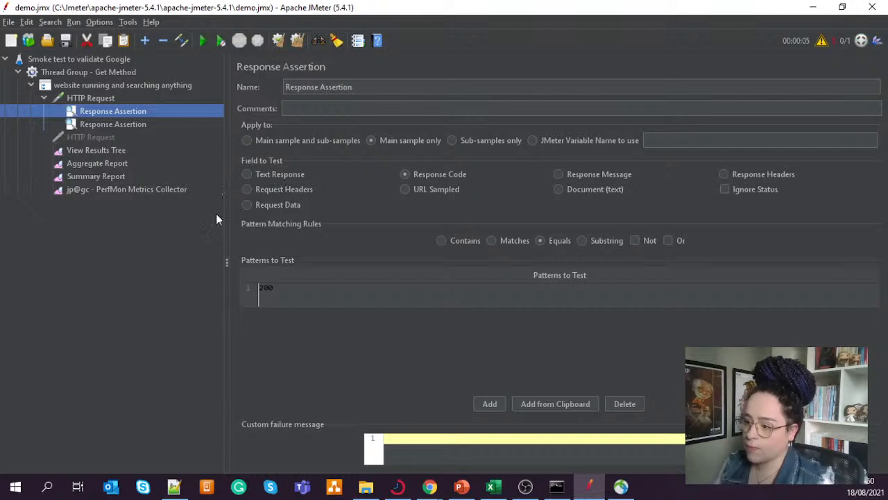
left_click(108, 150)
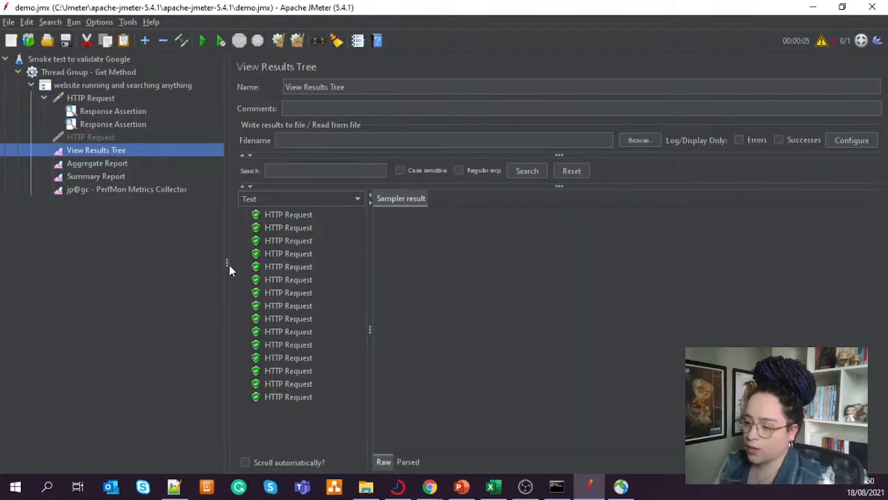
- Inspect the sampler results of the fourth, fifth and sixth HTTP Request samples in View Results Tree
left_click(295, 266)
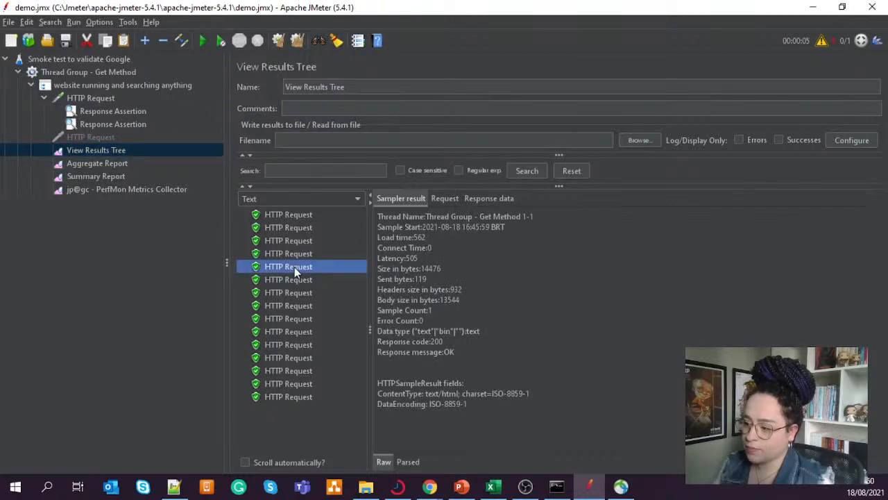
left_click(281, 255)
left_click(281, 276)
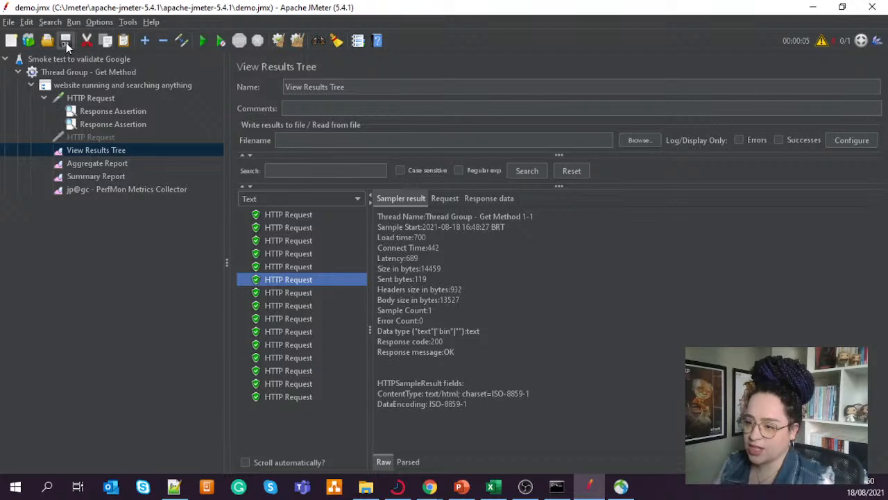
- Clear all previous results, check the enabled HTTP Request and its response code assertion, and rerun the test with View Results Tree displayed
left_click(297, 40)
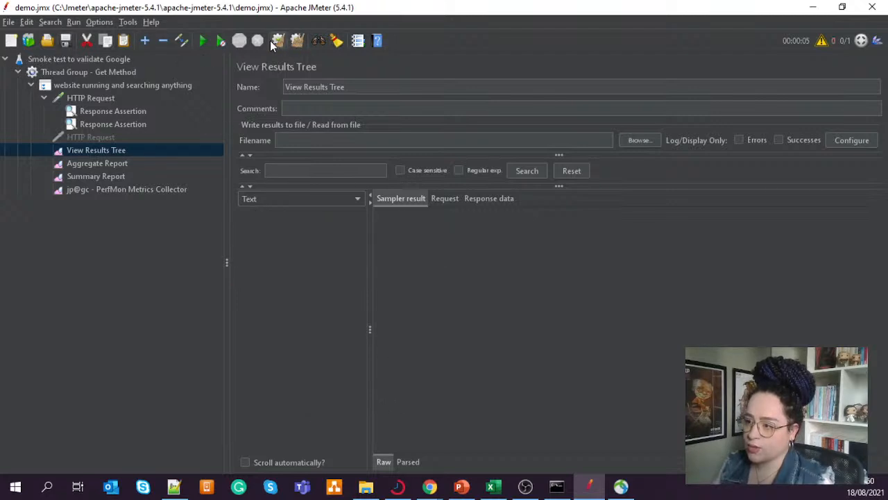
left_click(104, 100)
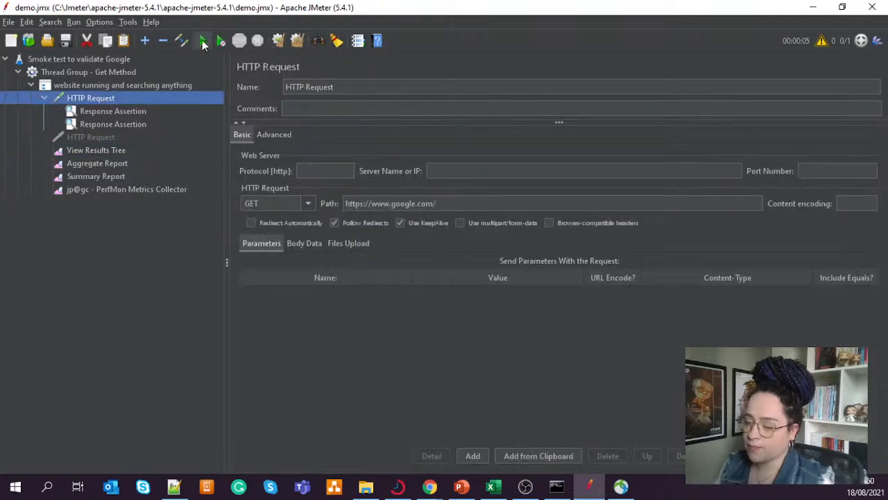
left_click(115, 111)
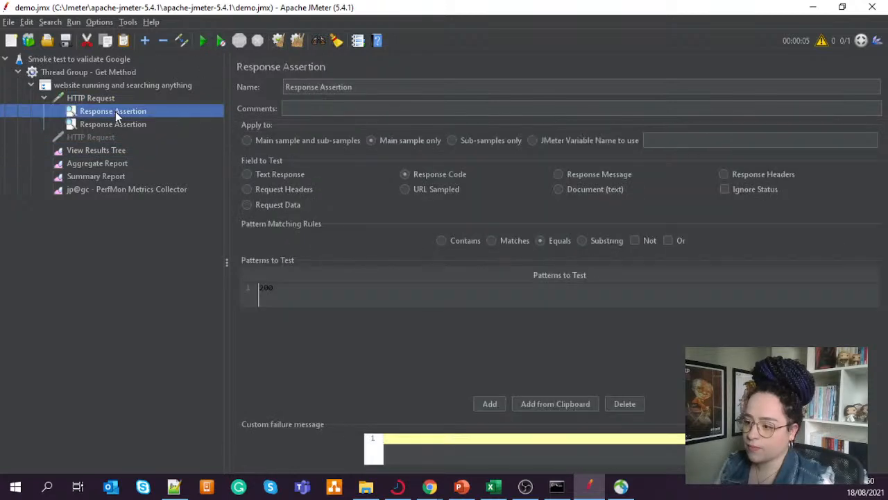
left_click(100, 150)
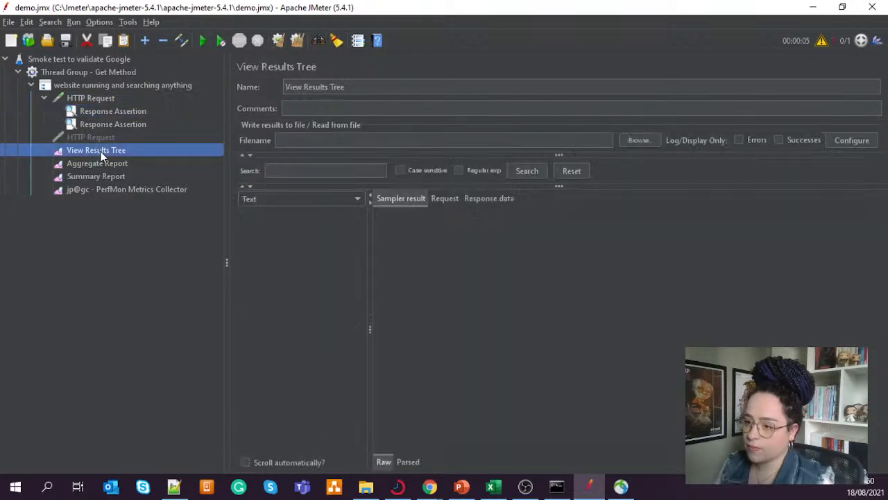
left_click(202, 42)
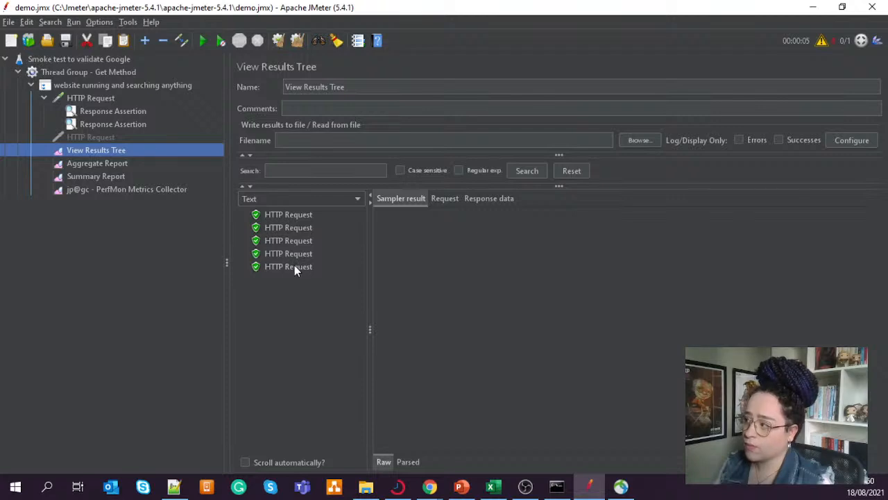
- Examine the first two new HTTP Request samples, checking the response code and response message in the sampler result
left_click(273, 220)
left_click(280, 225)
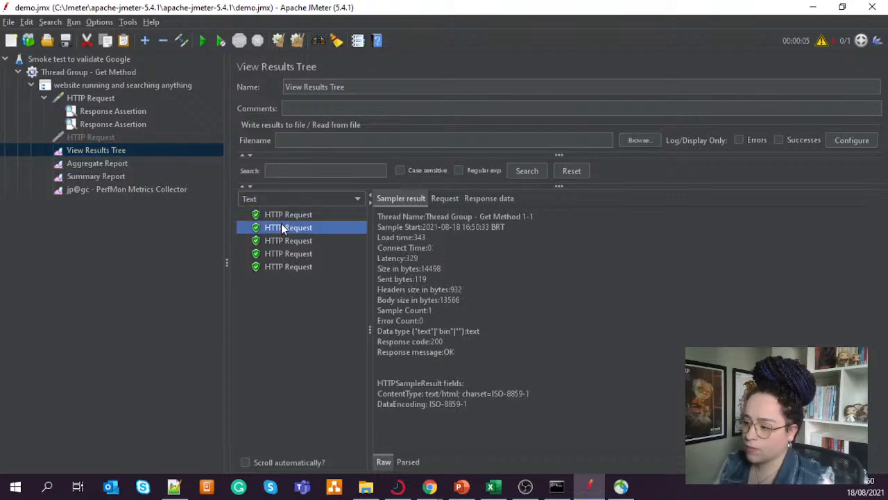
left_click(285, 215)
left_click(286, 227)
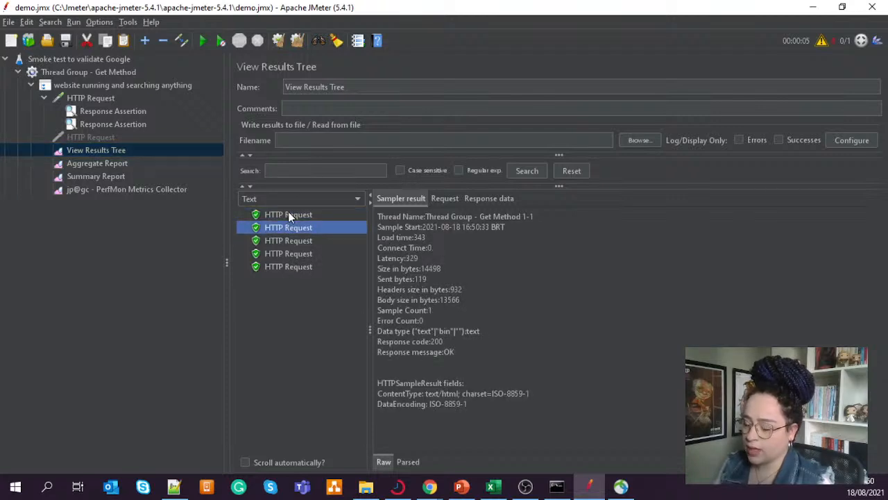
left_click(291, 217)
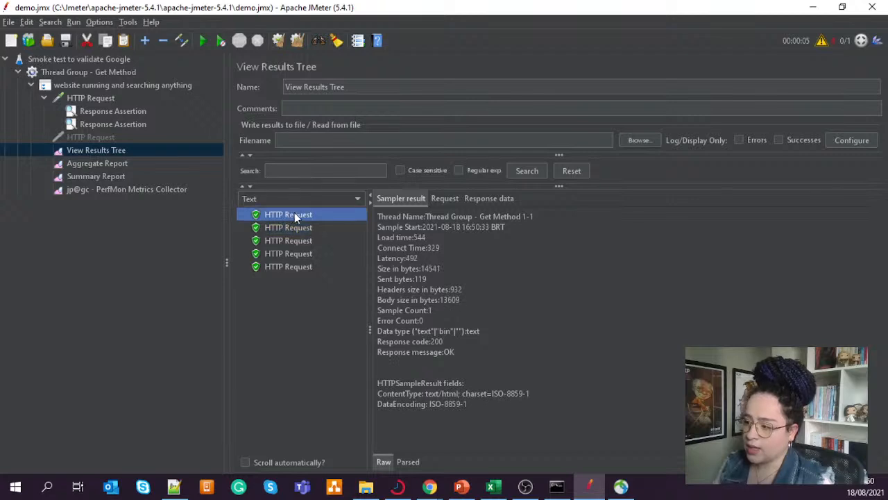
double_click(436, 341)
left_click(453, 353)
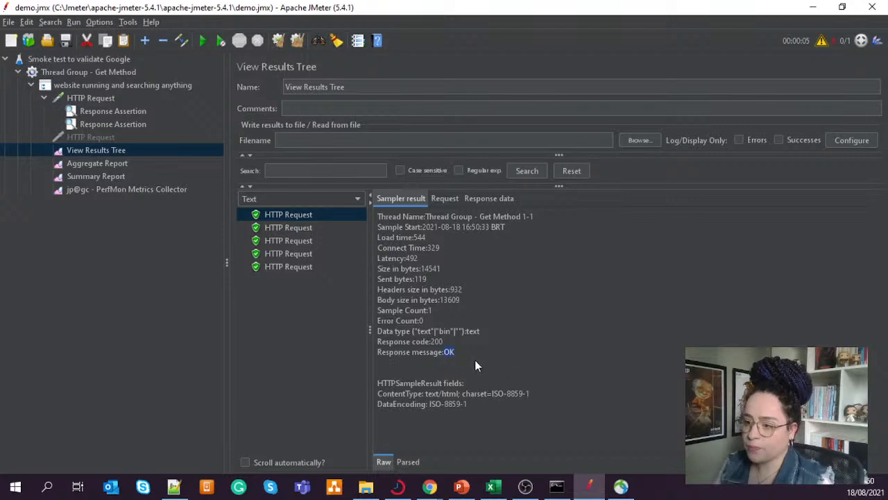
- Review the new run's figures in the Aggregate Report and Summary Report, and check the PerfMon Metrics Collector
left_click(114, 166)
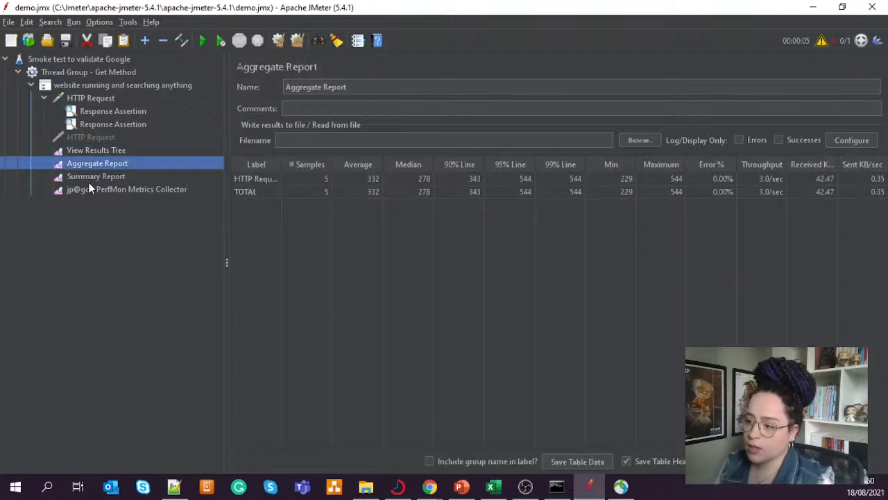
left_click(93, 177)
left_click(100, 190)
left_click(99, 180)
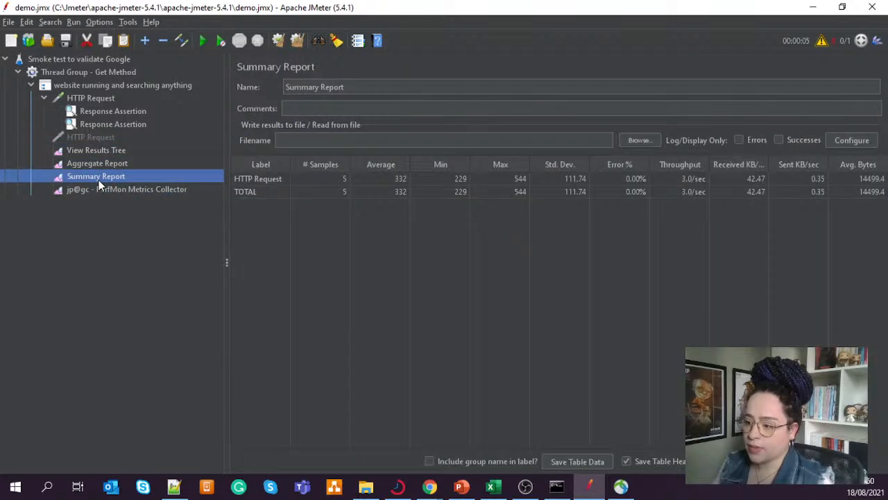
left_click(122, 190)
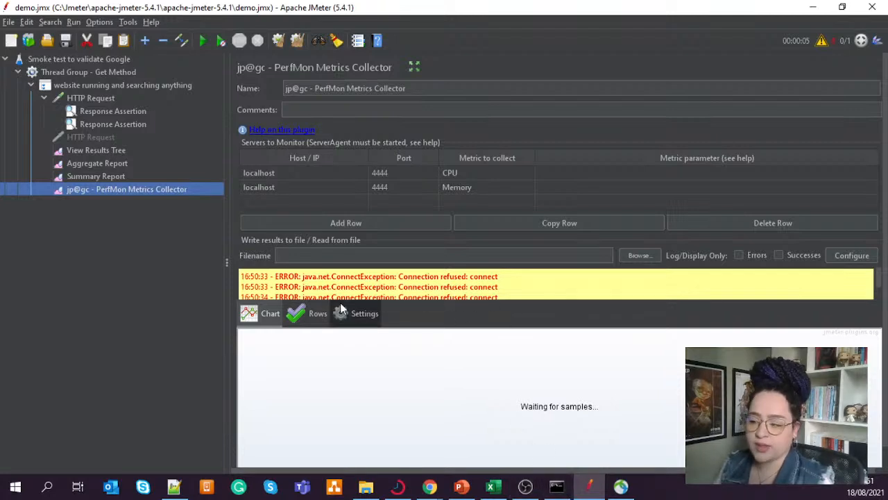
left_click(116, 178)
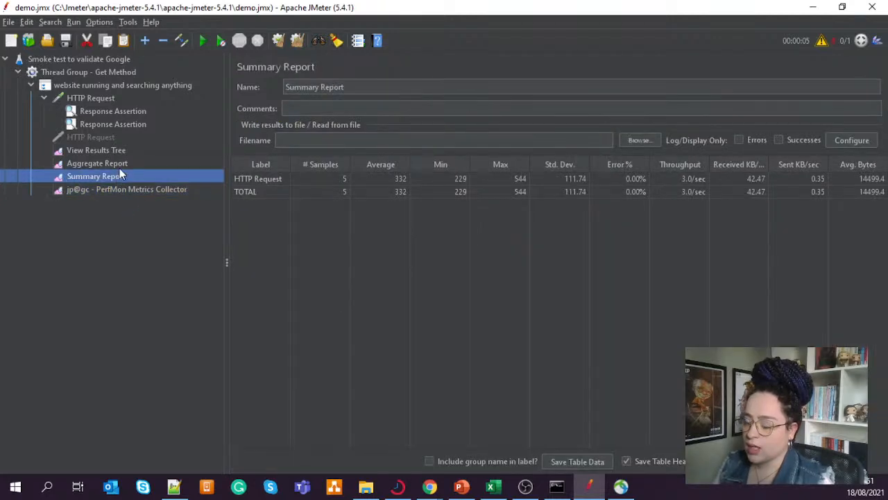
left_click(118, 163)
- Return to View Results Tree and compare the sampler results of the second through fifth HTTP Request samples
left_click(120, 151)
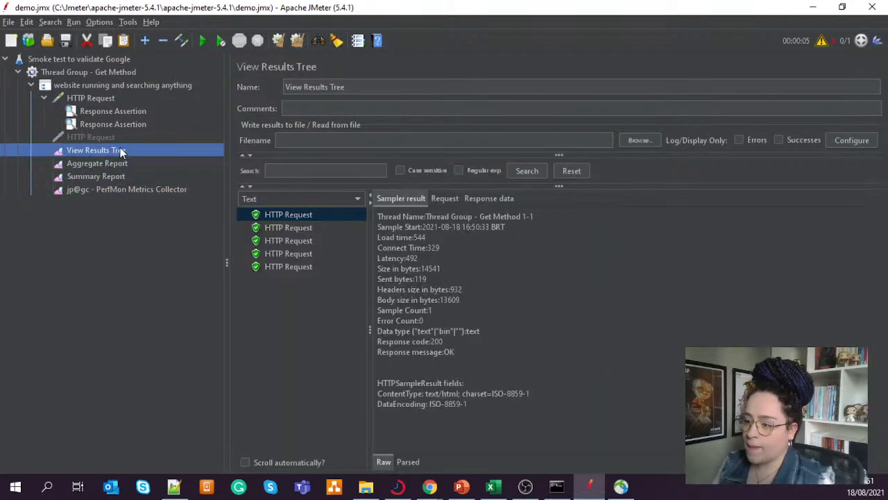
left_click(303, 225)
left_click(296, 254)
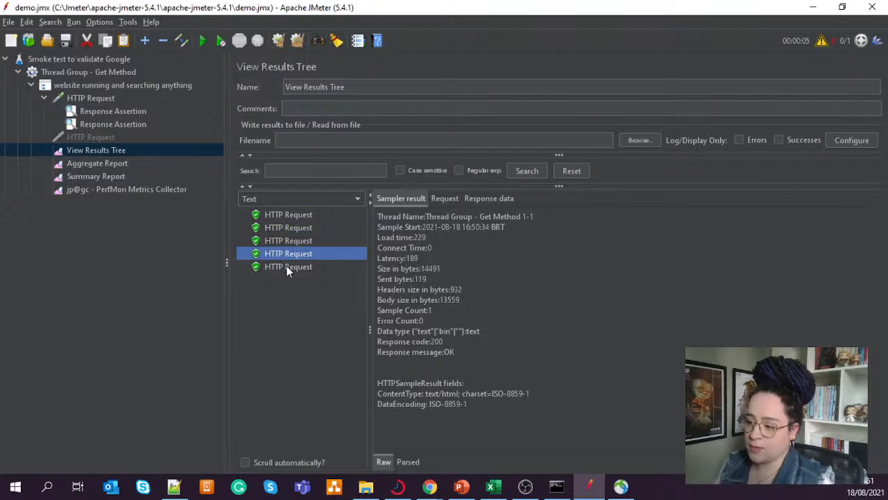
left_click(286, 265)
left_click(290, 253)
left_click(294, 239)
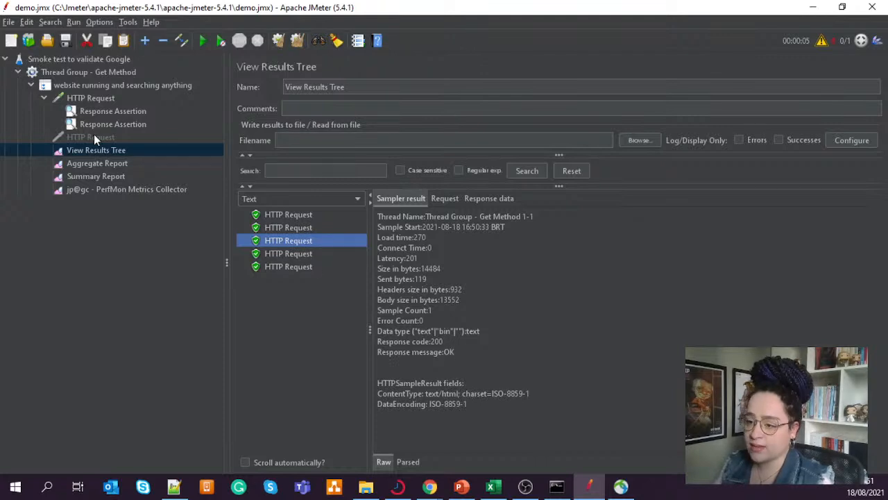
- Add a JSON Assertion under the enabled HTTP Request
right_click(100, 100)
mouse_move(174, 108)
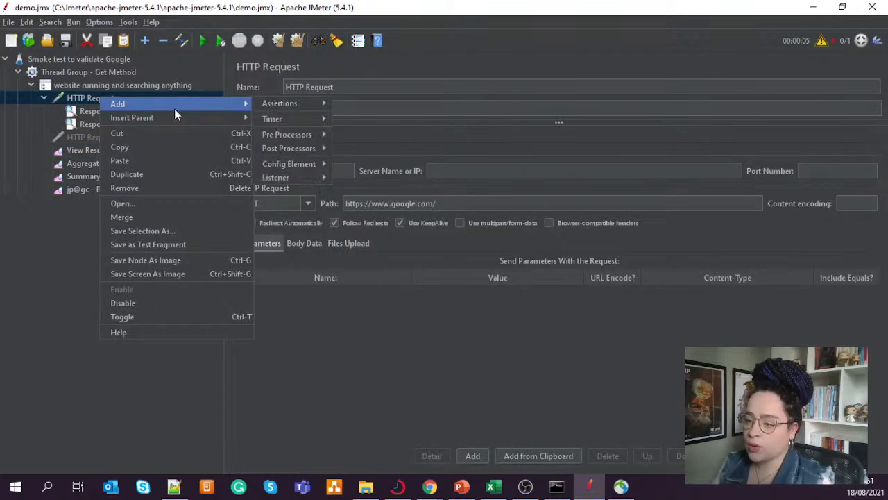
mouse_move(273, 103)
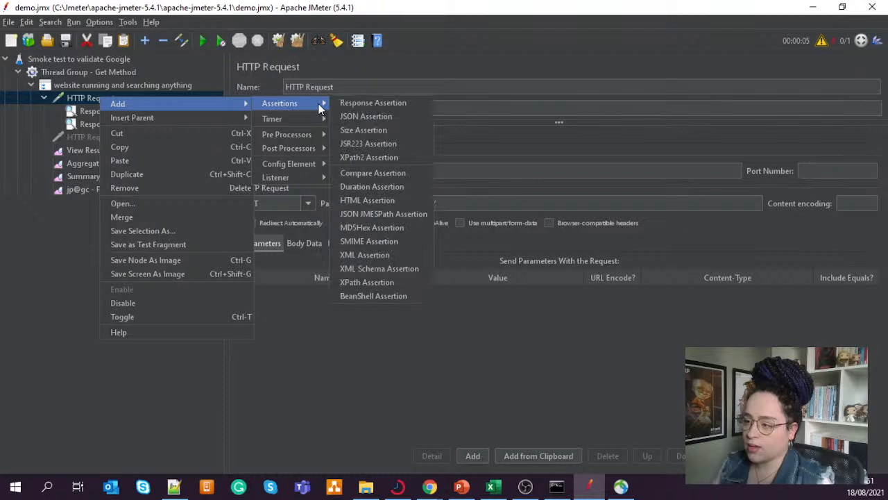
left_click(375, 117)
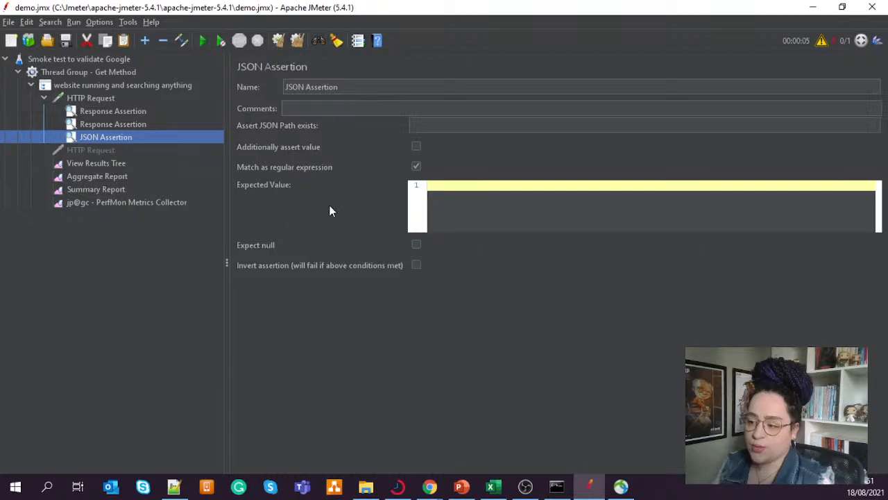
- Switch to Chrome and open the json-path/JsonPath README on GitHub at its sample JSON
mouse_move(429, 486)
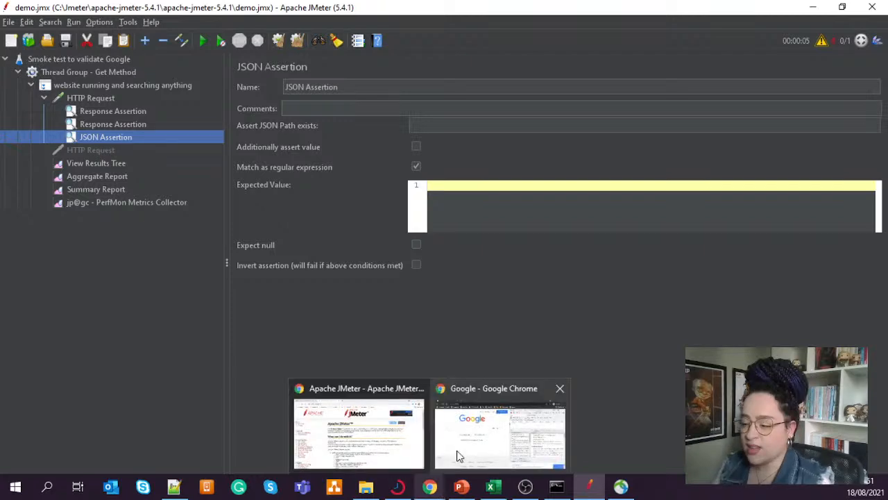
left_click(457, 455)
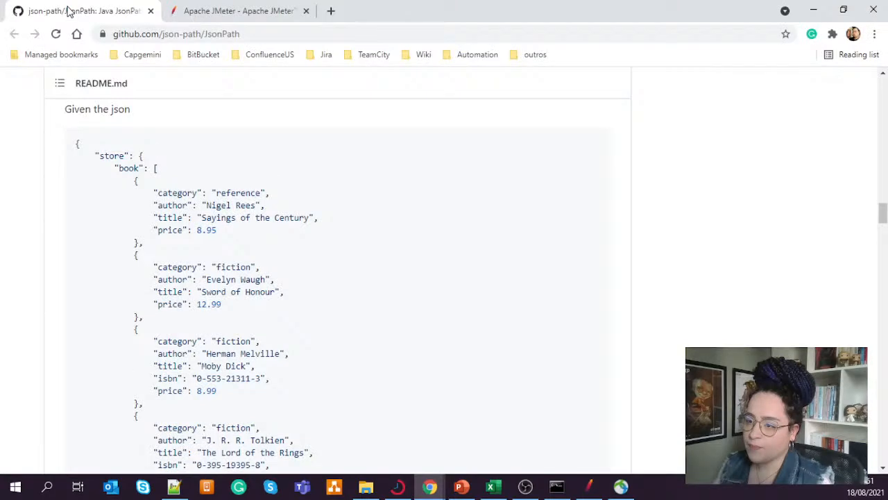
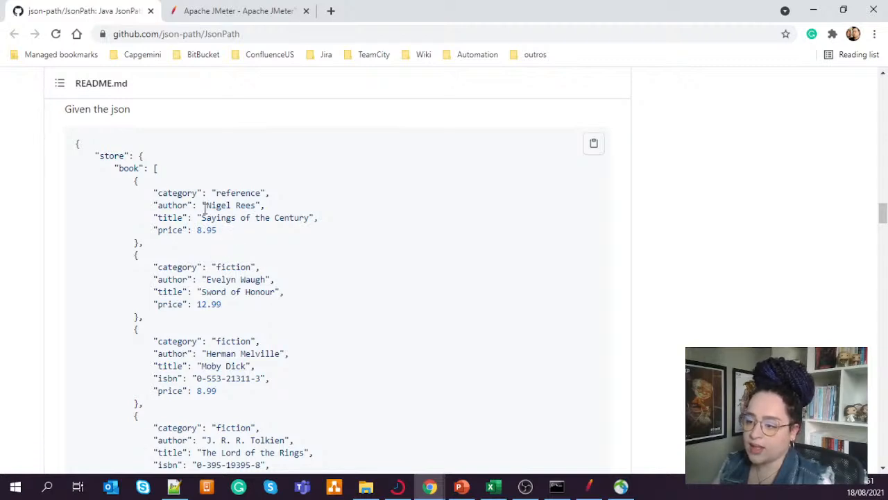
- Examine the author, category and price values of the first book in the sample JSON
left_click_drag(206, 206, 254, 206)
double_click(241, 193)
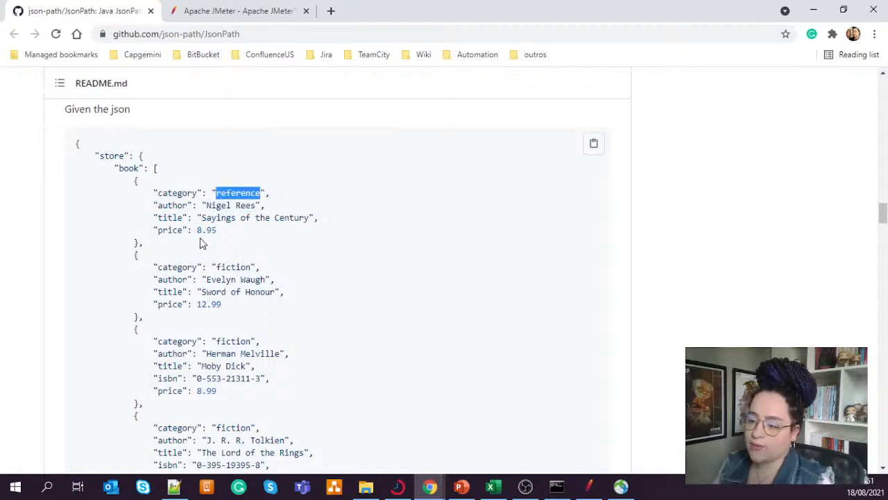
left_click_drag(197, 230, 215, 231)
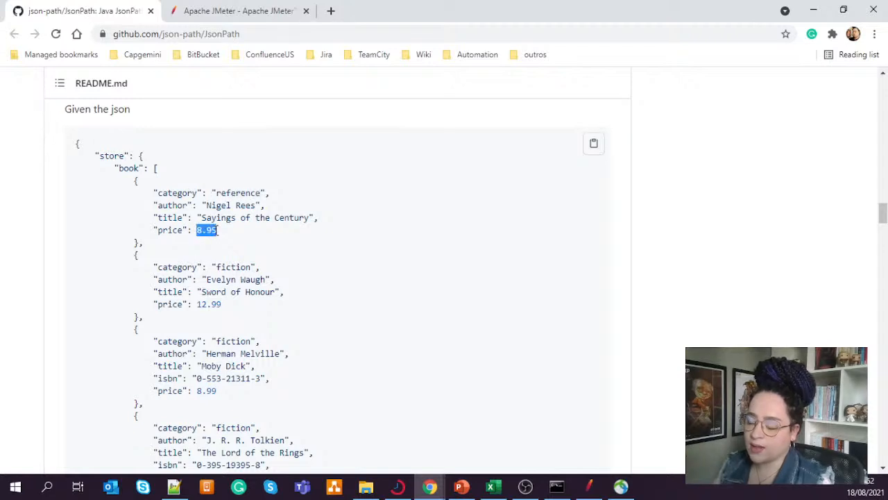
left_click(206, 239)
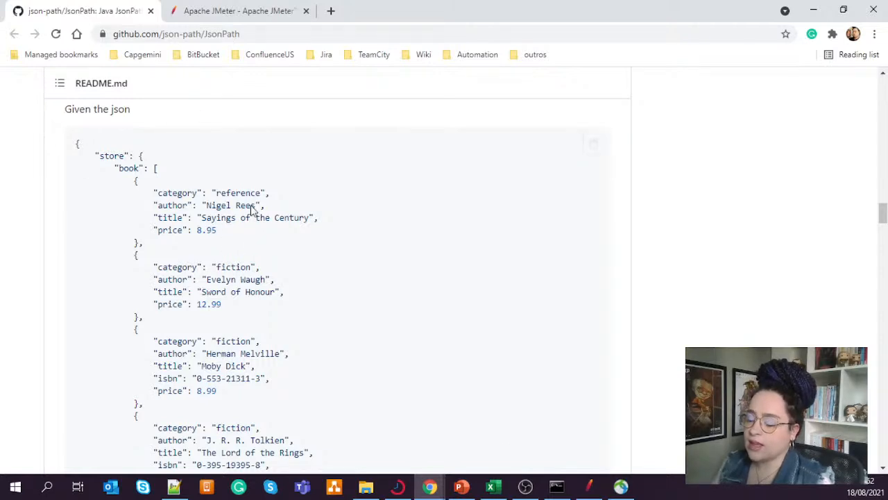
- Switch to JMeter and set the JSON Assertion's path to $store, copying the store key from the README's sample JSON
left_click(588, 486)
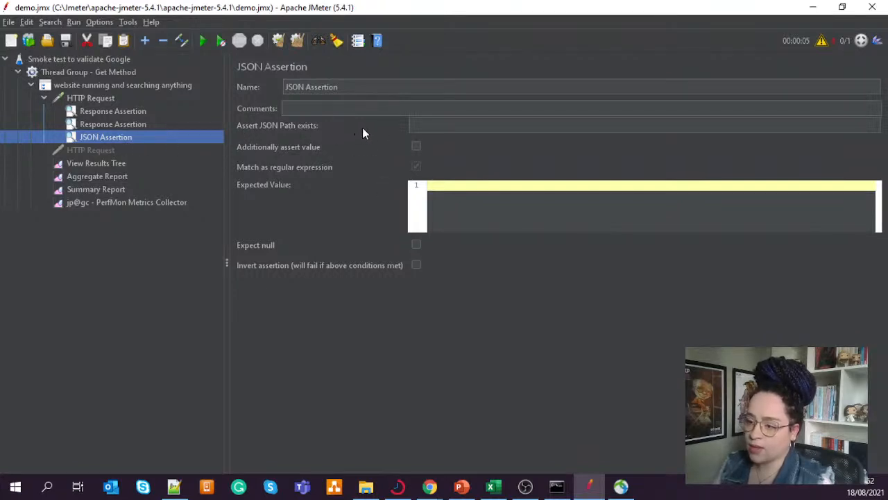
left_click(440, 126)
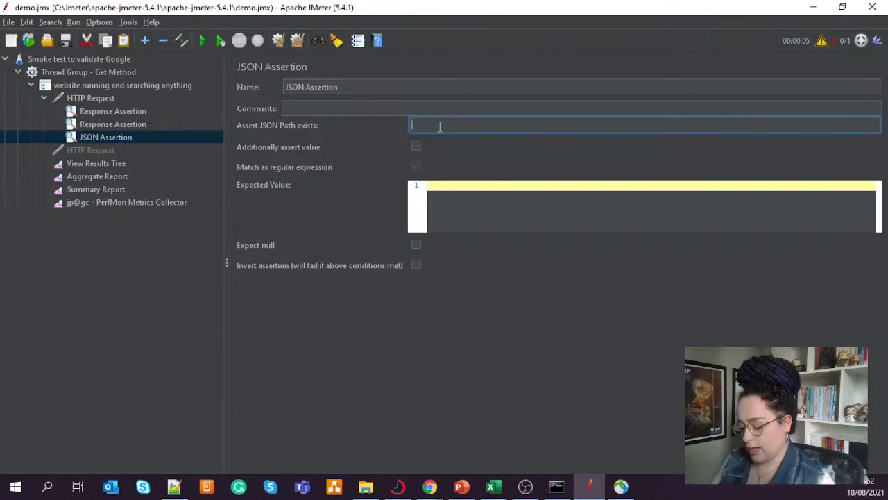
type("$")
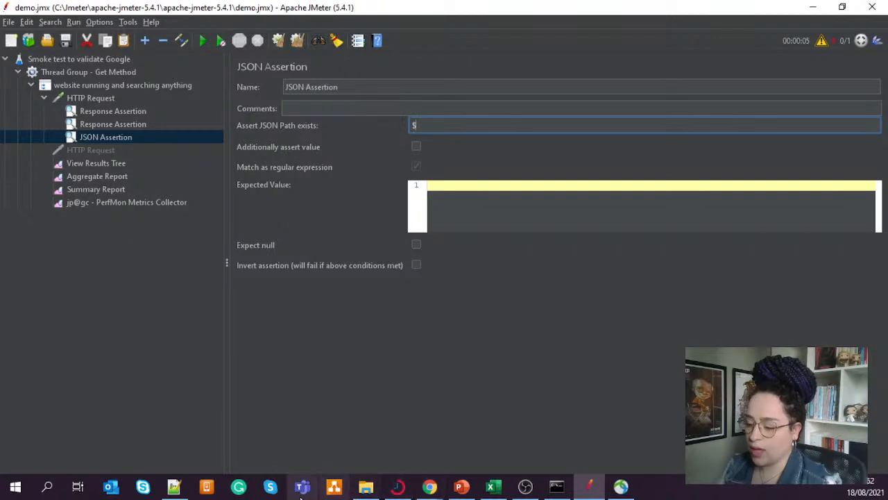
mouse_move(431, 486)
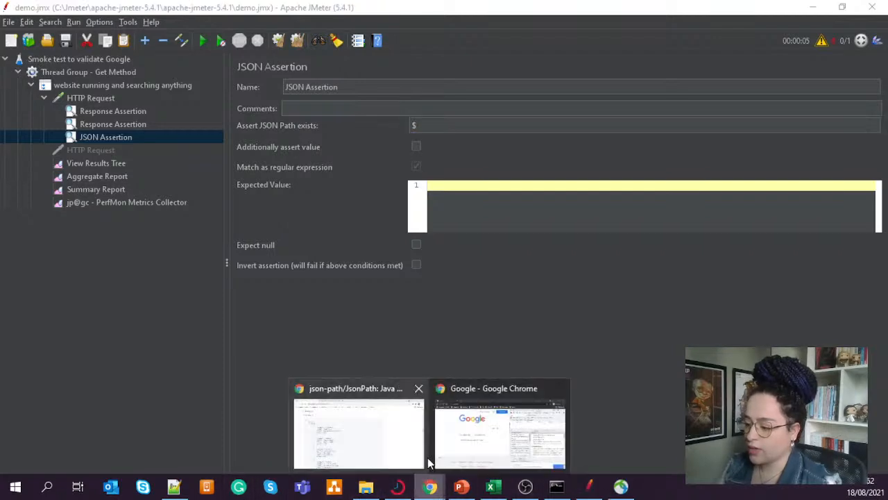
left_click(341, 456)
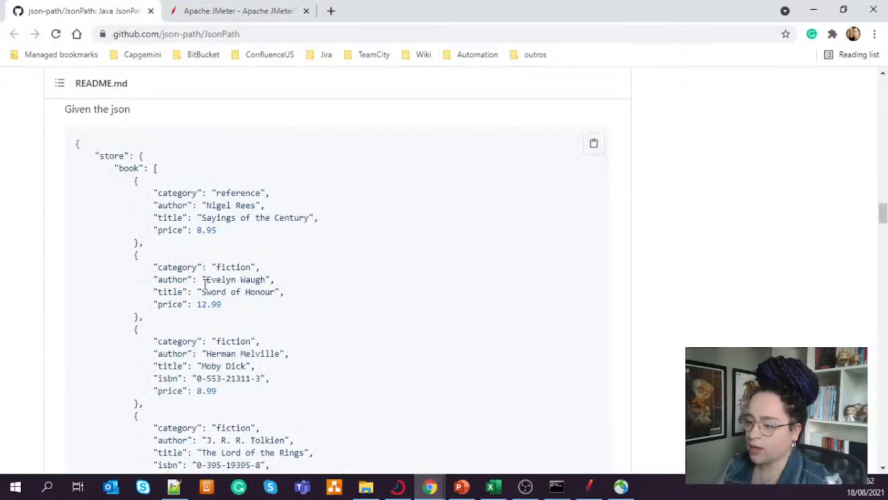
double_click(106, 159)
key("ctrl+c")
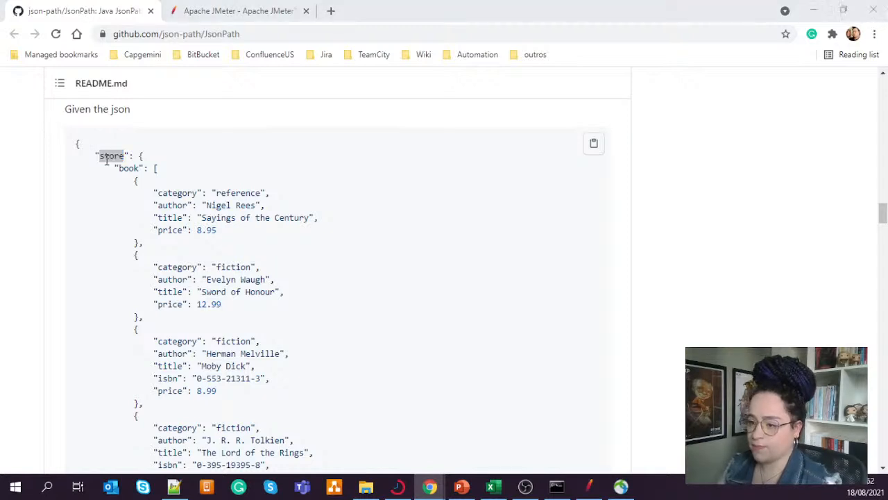
key("alt+Tab")
left_click(449, 124)
key("ctrl+v")
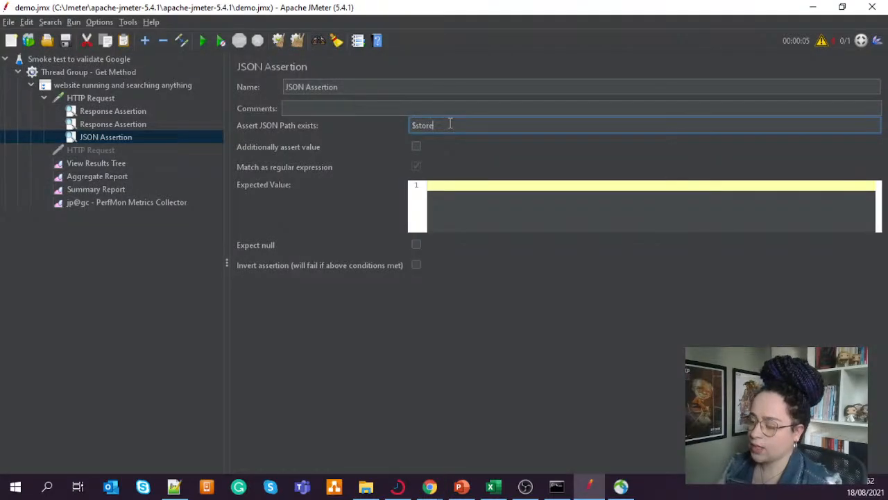
- Extend the assertion's JSON path to $store.book[] using the book key copied from the sample JSON
key("alt+Tab")
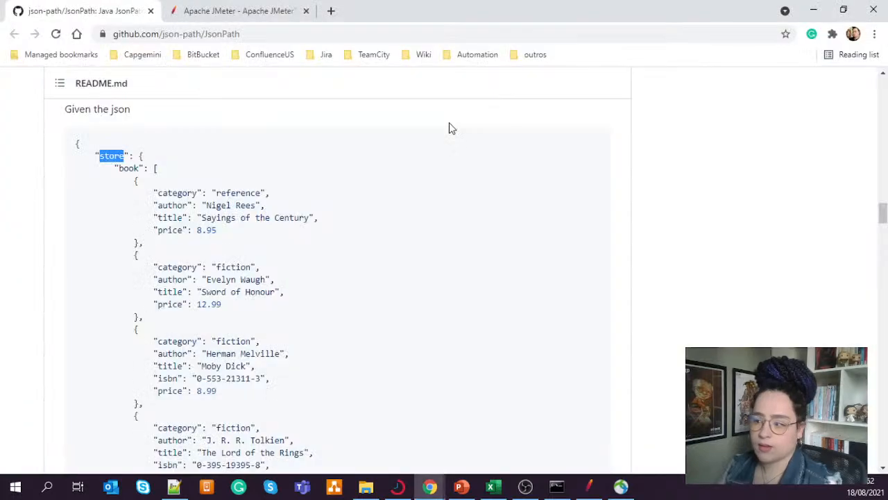
left_click(131, 168)
double_click(132, 168)
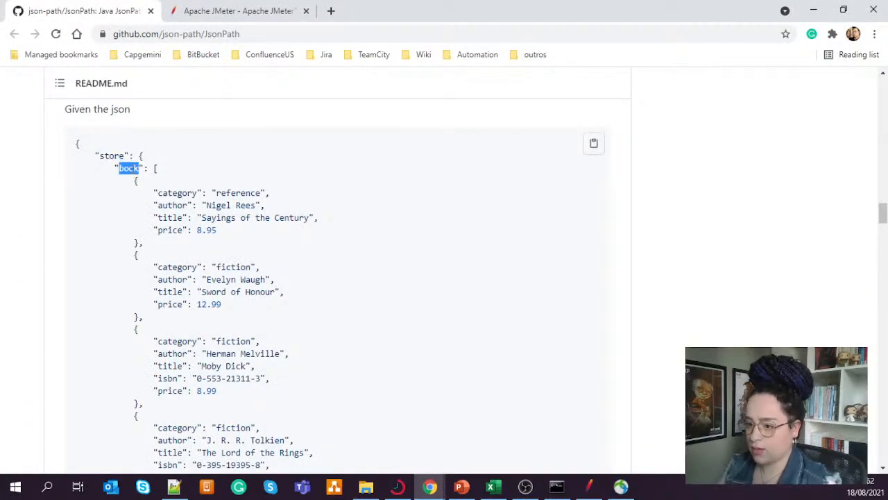
key("alt+Tab")
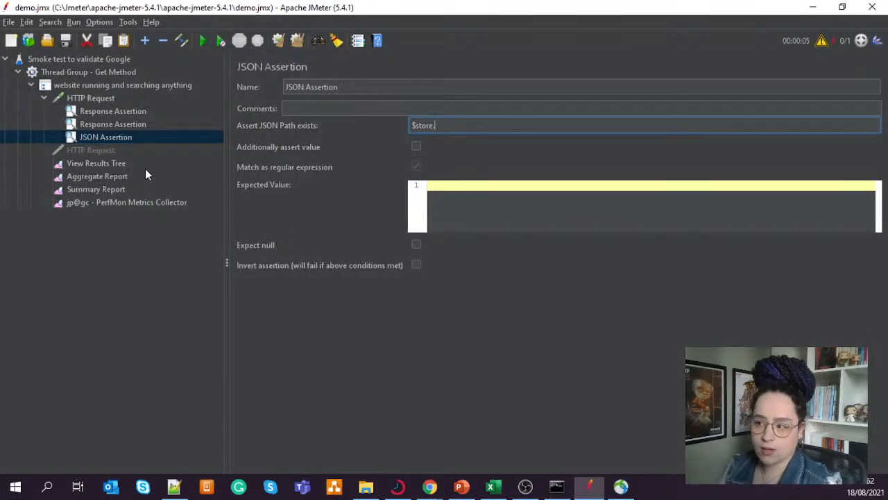
key("ctrl+v")
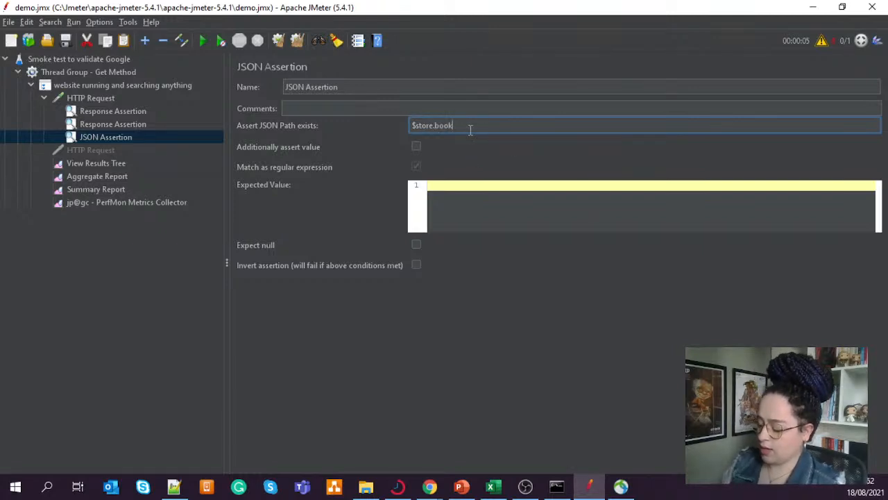
type("[]")
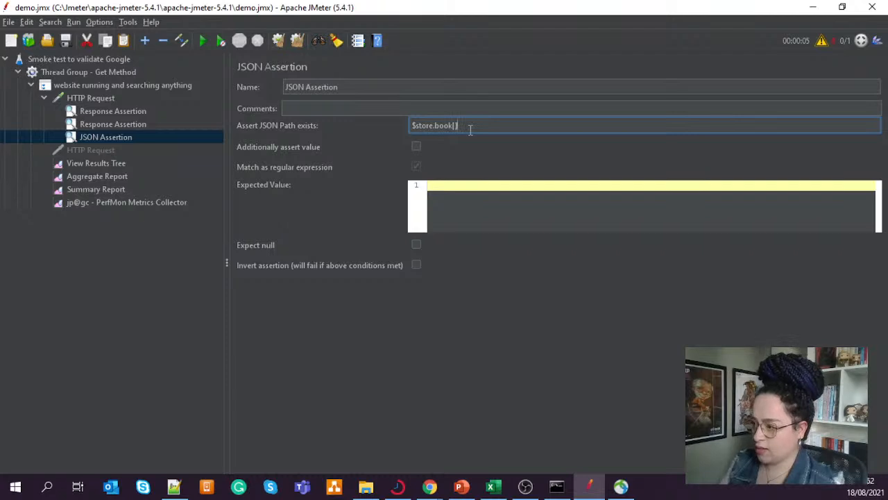
- Copy the first book's category value reference, try it at the end of the assertion's JSON path, and remove it again
key("alt+Tab")
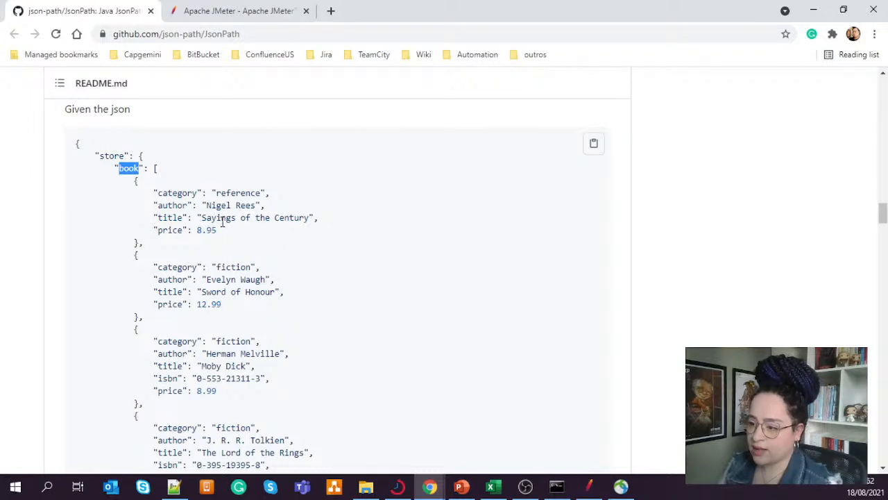
double_click(243, 193)
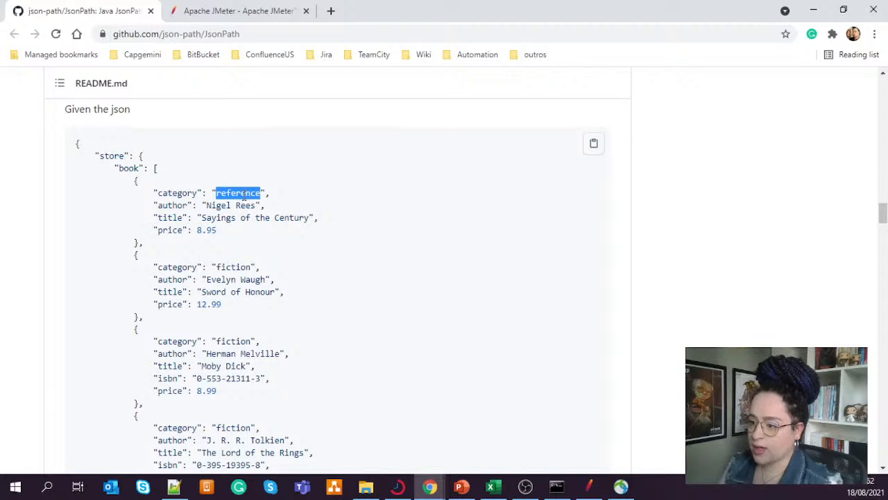
key("alt+Tab")
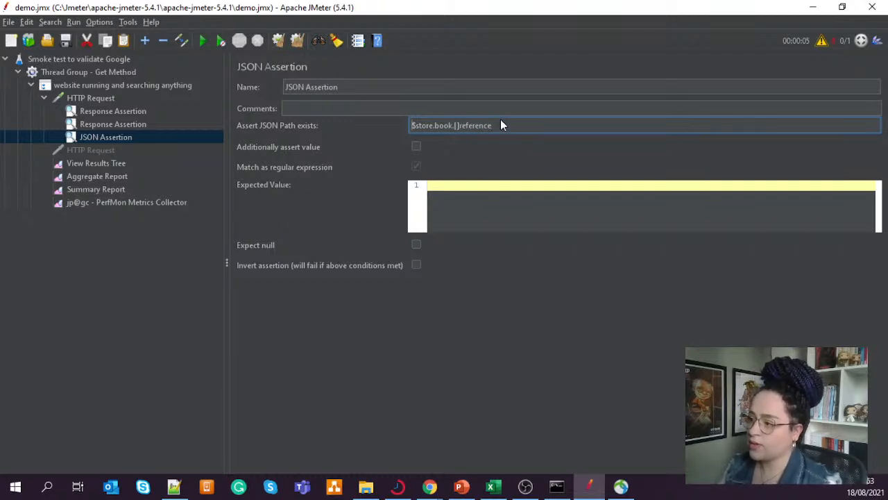
left_click_drag(494, 126, 458, 126)
key("ctrl+c")
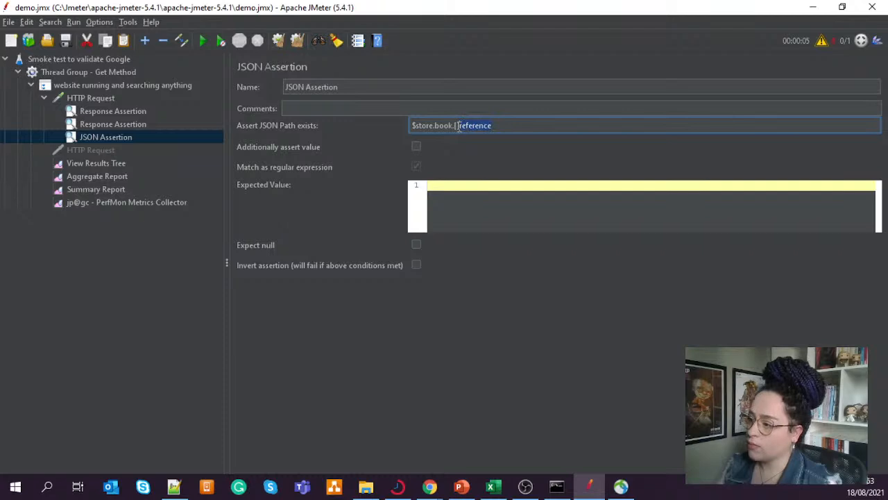
key("BackSpace")
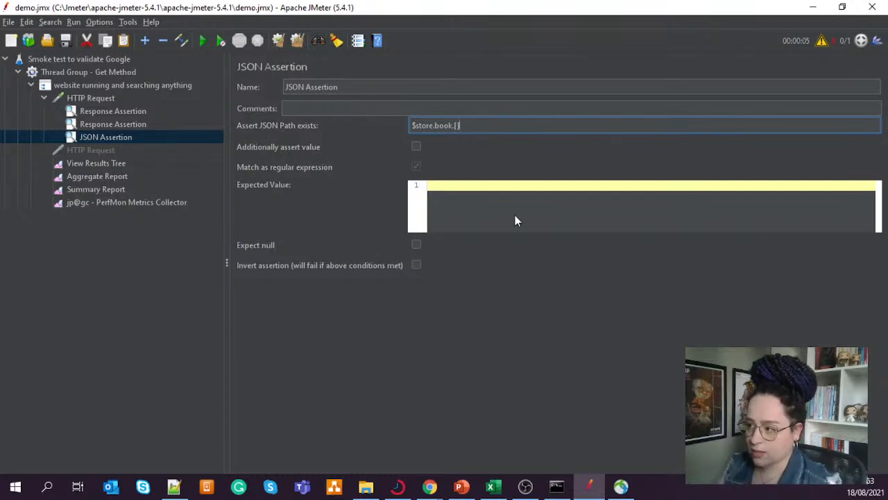
- Switch to the JsonPath README in Chrome and examine the dot-notation example, including its array index, and the Operators section
key("alt+Tab")
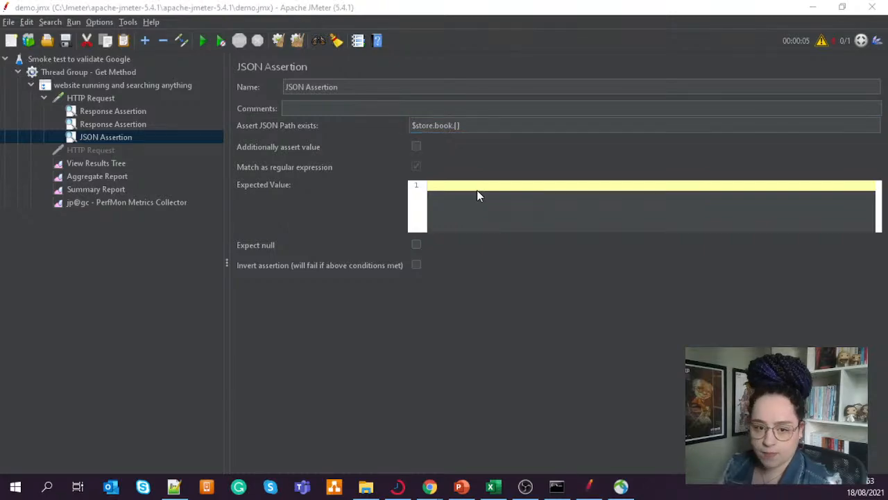
scroll(406, 302, "up", 8)
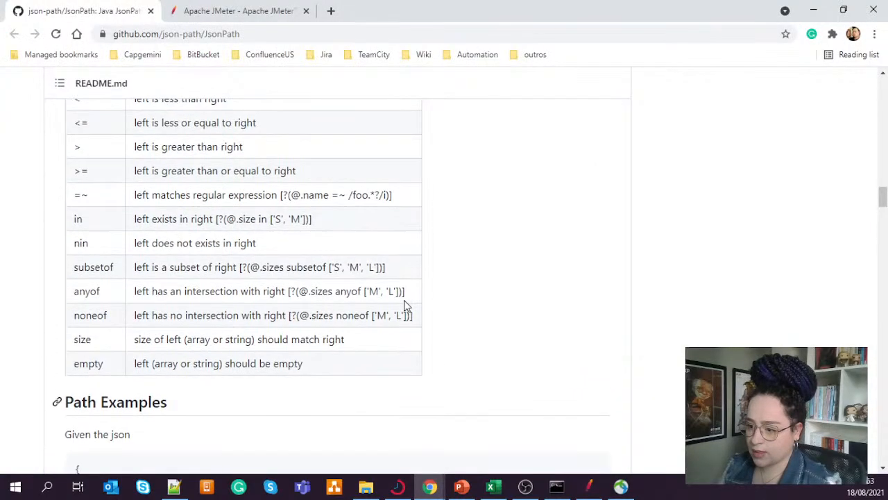
scroll(406, 305, "up", 15)
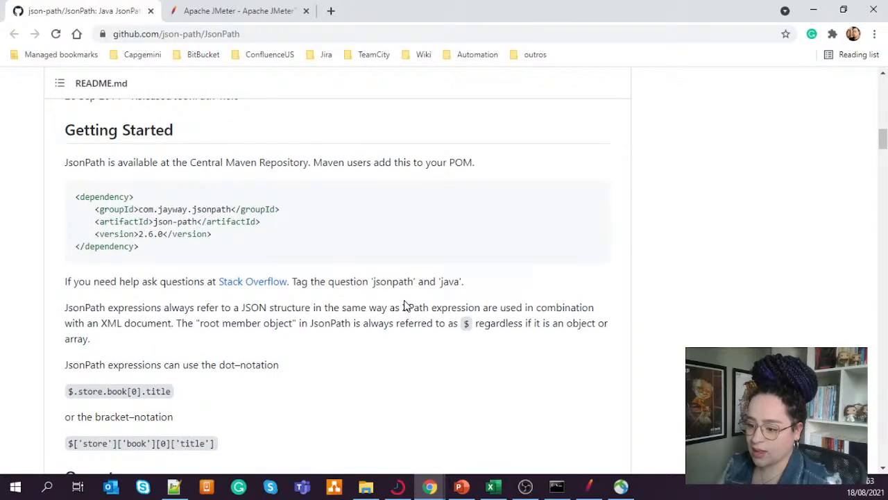
scroll(281, 333, "down", 2)
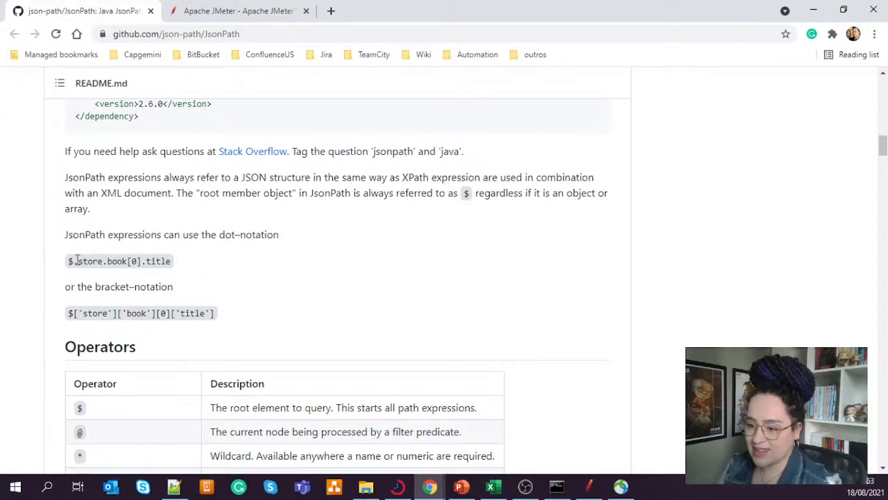
mouse_move(78, 261)
left_mouse_down()
mouse_move(149, 261)
mouse_move(167, 272)
mouse_move(129, 259)
mouse_move(79, 273)
left_mouse_up()
left_click(172, 274)
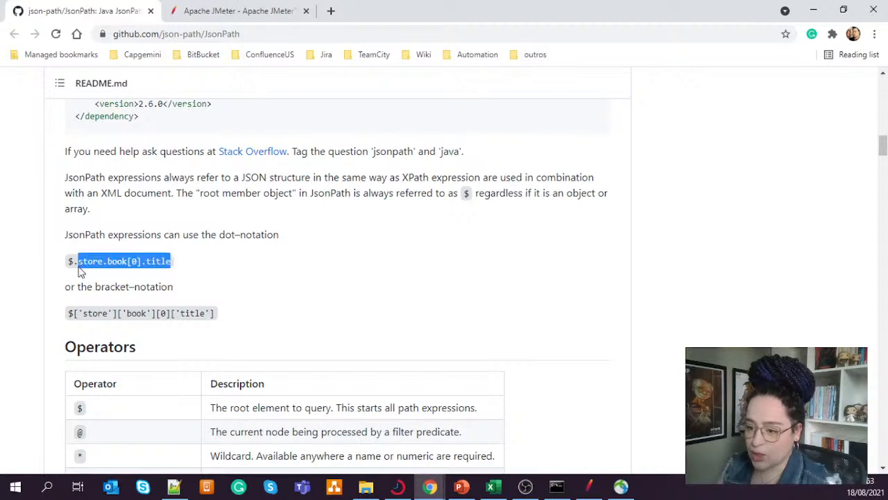
left_click(175, 266)
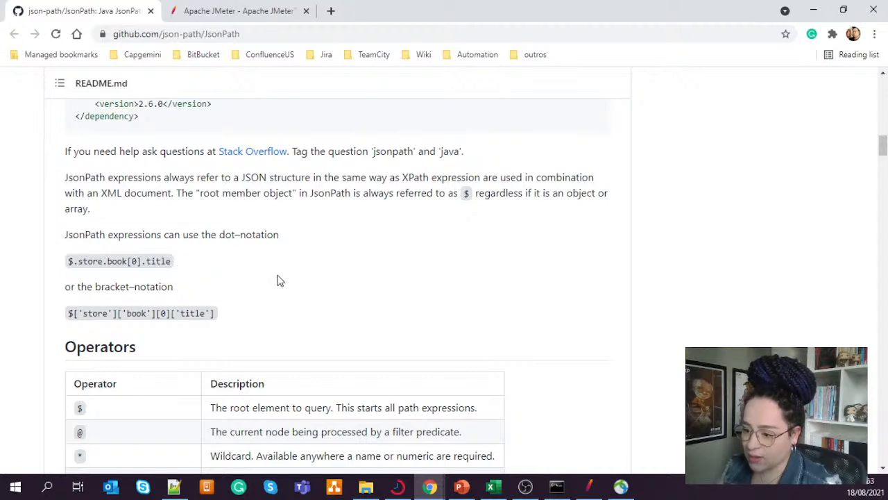
scroll(278, 279, "down", 1)
scroll(277, 279, "up", 1)
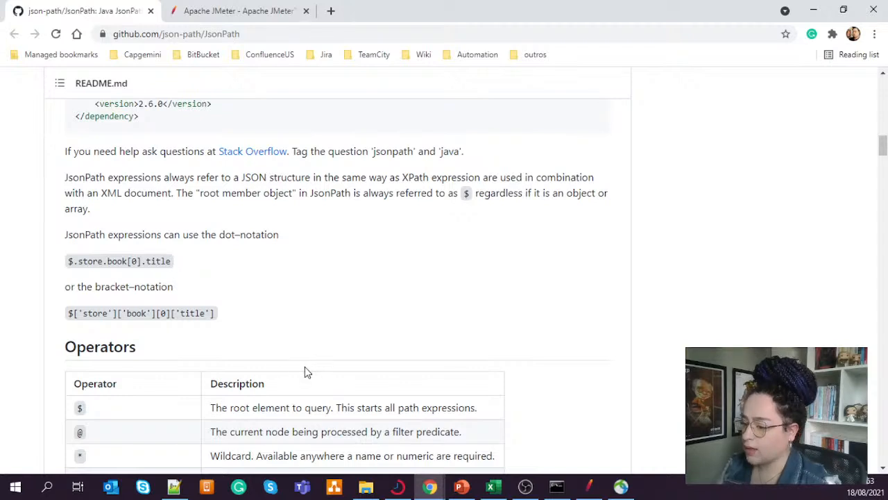
double_click(132, 261)
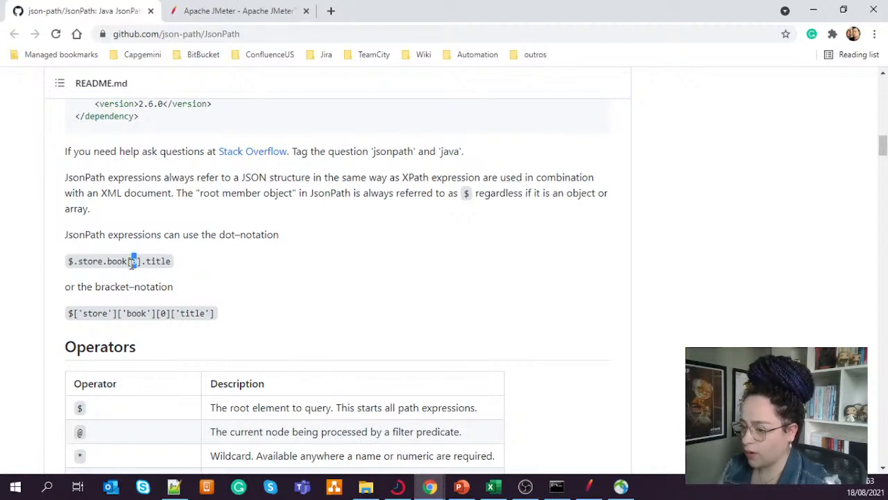
- Return to JMeter and remove the dot before the brackets so the JSON path reads $store.book[]
left_click(588, 487)
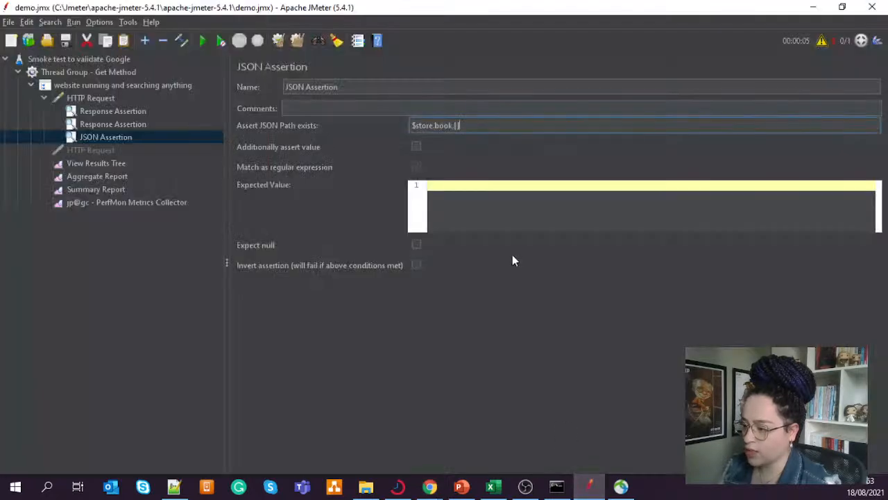
left_click(456, 125)
key("BackSpace")
key("BackSpace")
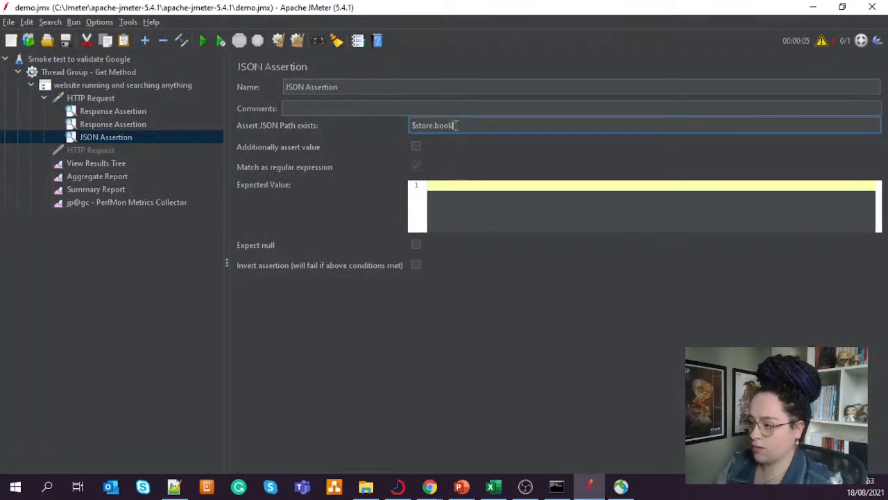
type("[")
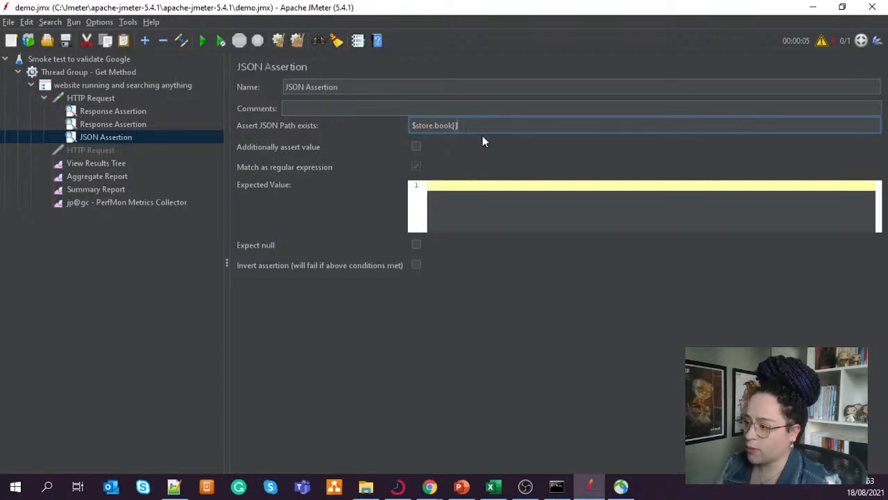
type("0")
- Compare with the README's dot-notation example, complete the JSON path as $store.book[].reference, and return to the README
key("alt+Tab")
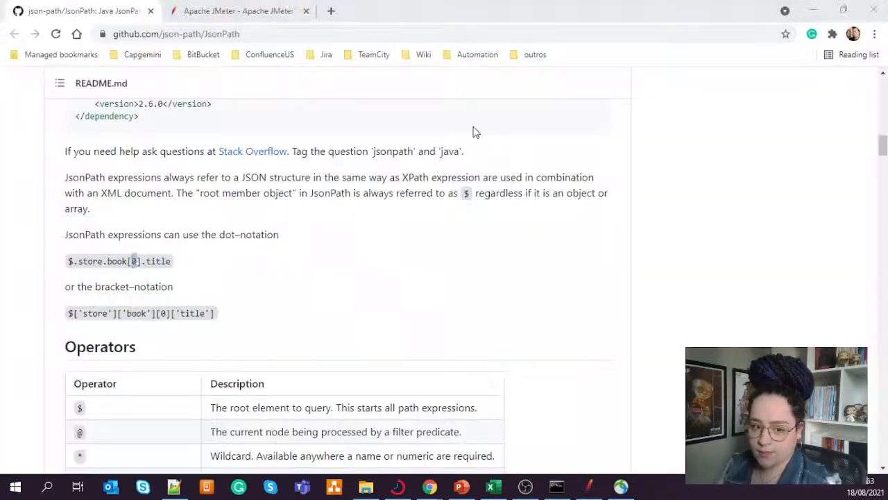
key("alt+Tab")
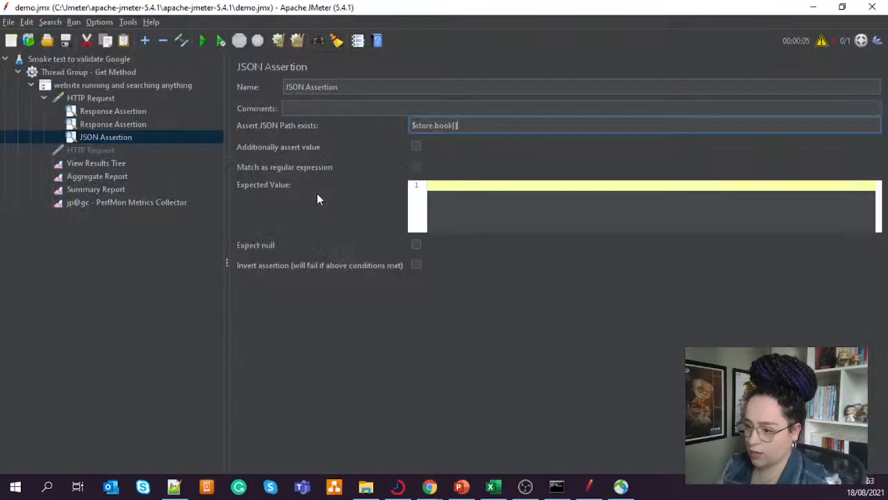
type(".")
key("ctrl+v")
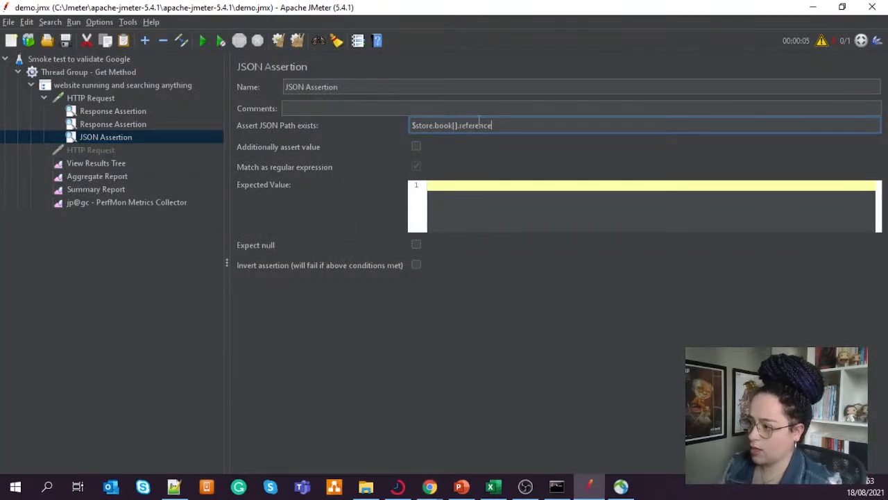
key("alt+Tab")
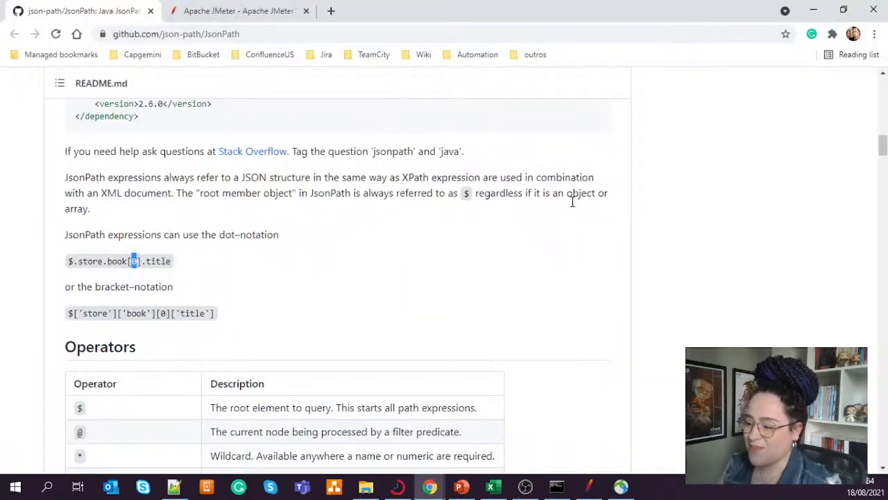
- Copy the first book's category key from the README's Path Examples and make the assertion's JSON path $store.book[].category in JMeter
scroll(531, 258, "down", 15)
scroll(522, 254, "down", 4)
scroll(521, 255, "up", 2)
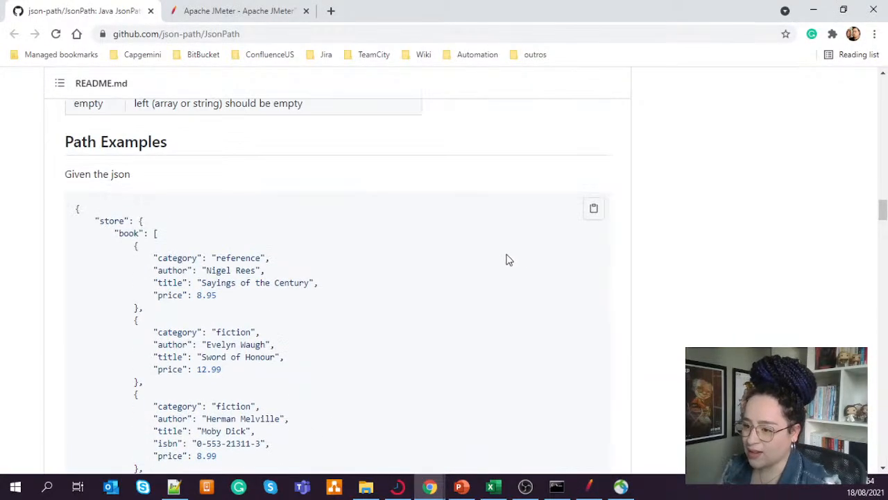
double_click(171, 255)
key("ctrl+c")
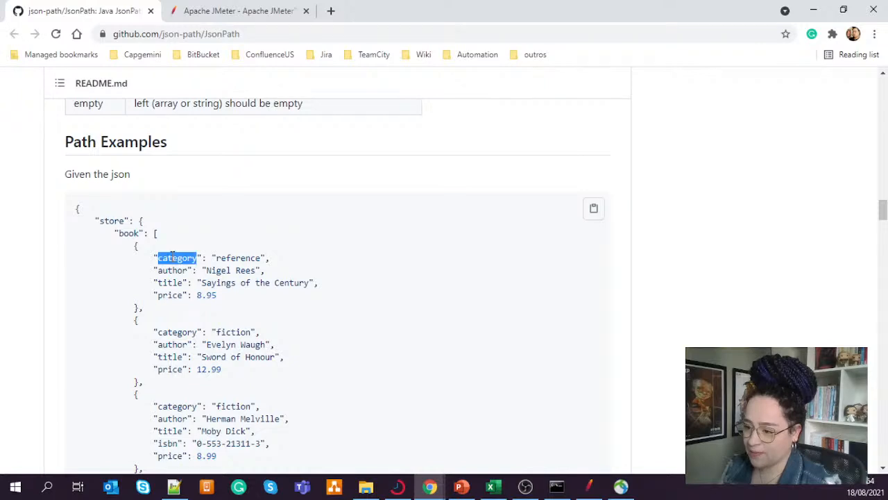
key("alt+Tab")
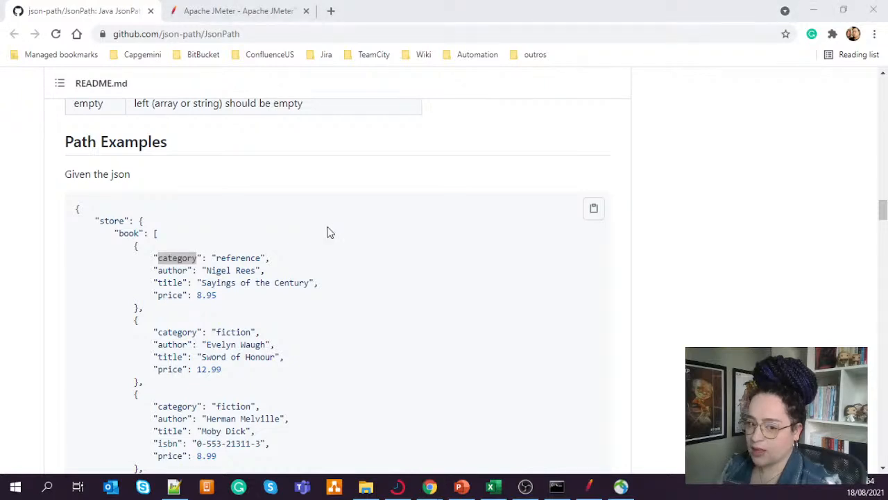
double_click(479, 126)
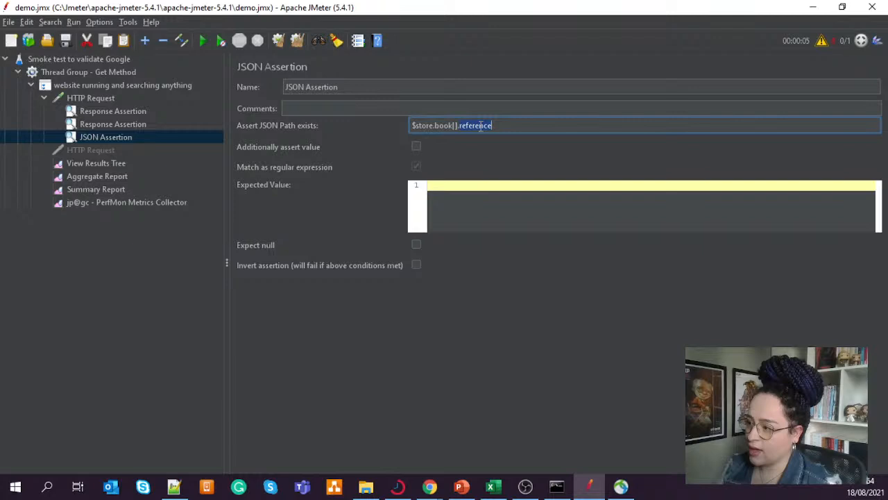
key("ctrl+v")
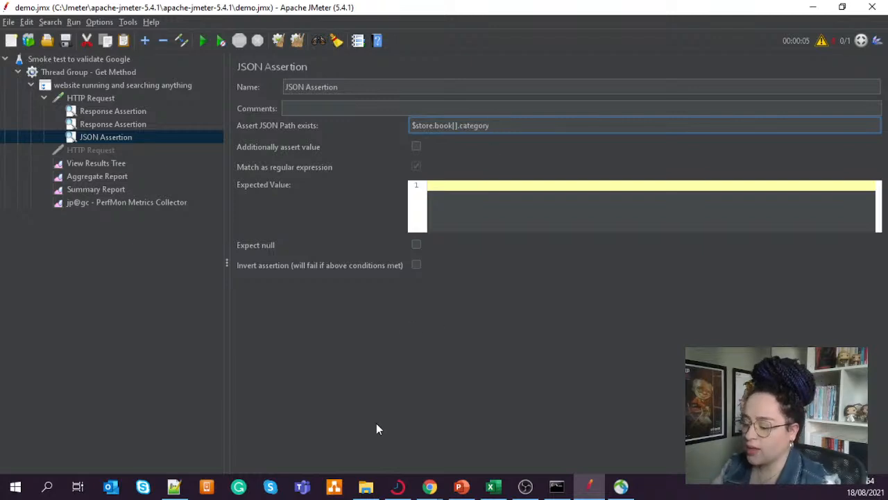
double_click(477, 125)
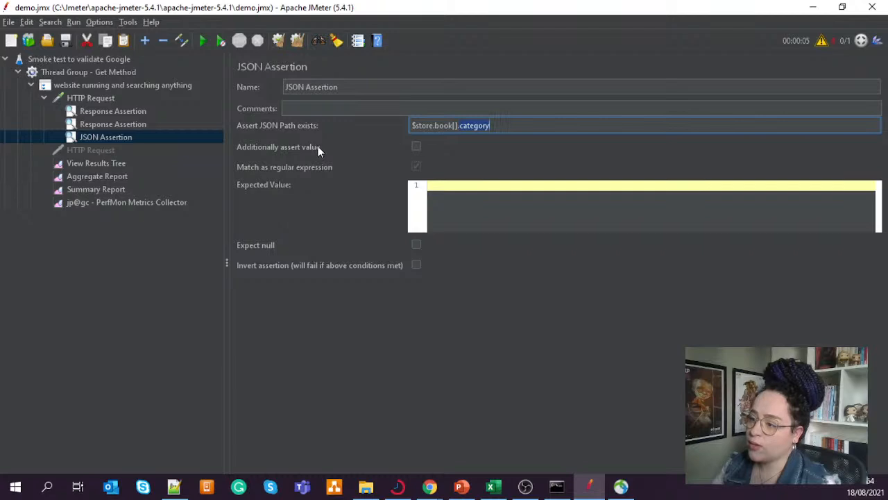
- Enable the additional value assertion and set its expected value to reference, copied from the first book's category in the README
left_click(416, 147)
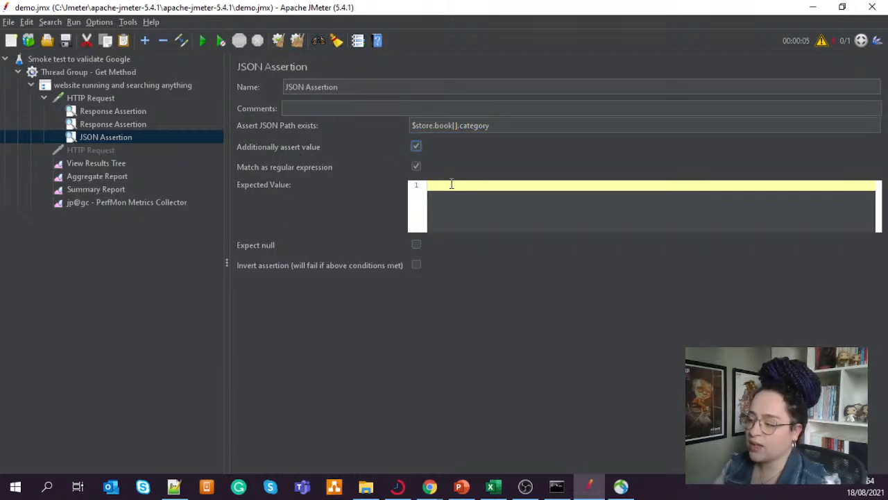
key("alt+Tab")
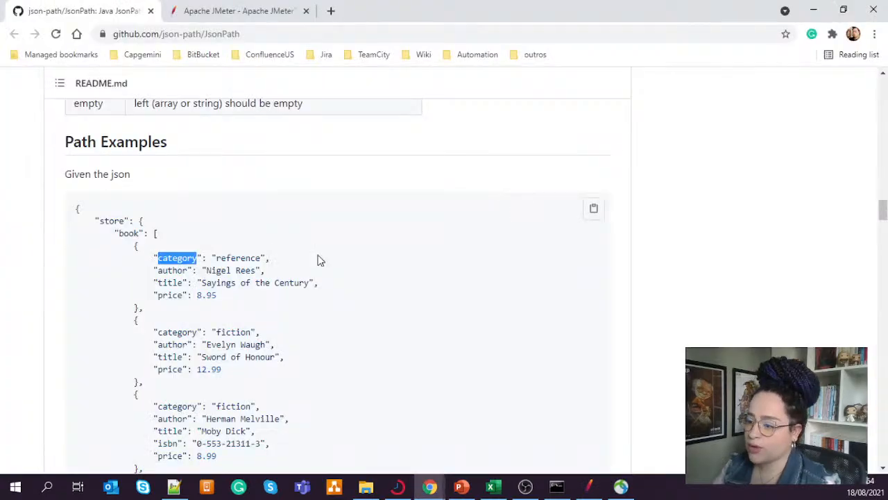
double_click(238, 259)
key("ctrl+c")
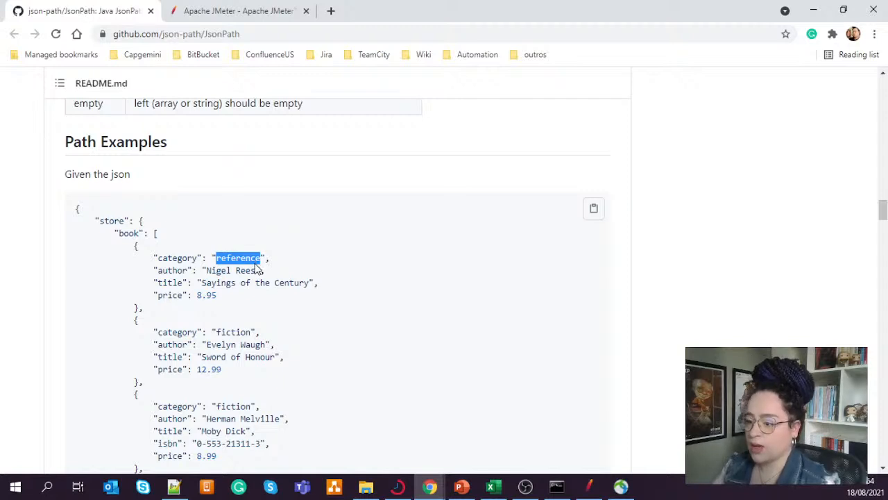
key("alt+Tab")
left_click(489, 185)
key("ctrl+v")
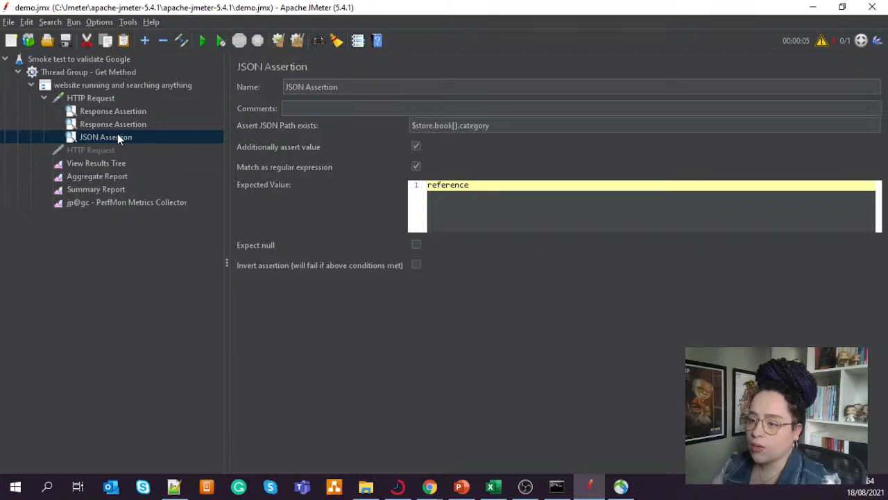
- Review the JSON Assertion and the disabled HTTP Request, and examine the timer types that can be added to that request
left_click(98, 152)
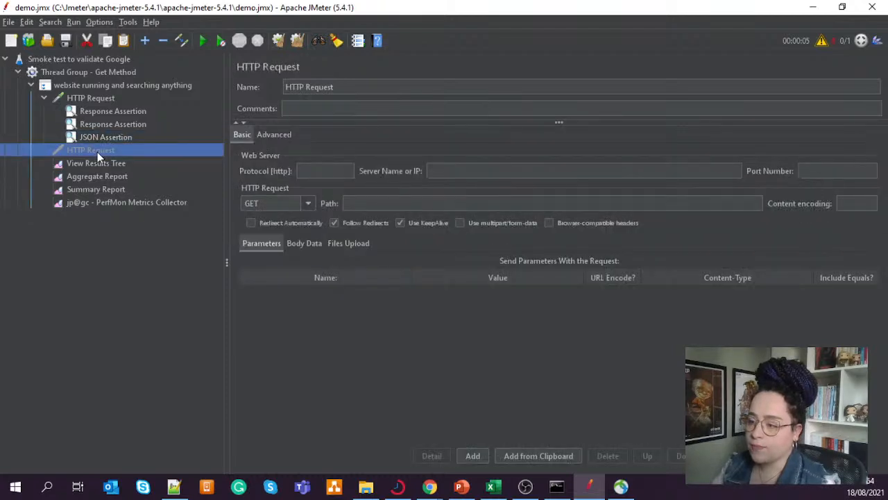
left_click(118, 138)
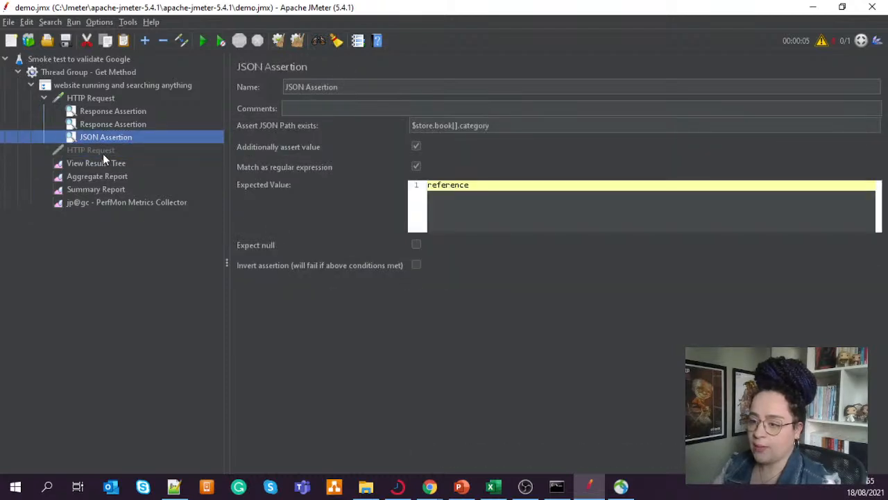
left_click(97, 151)
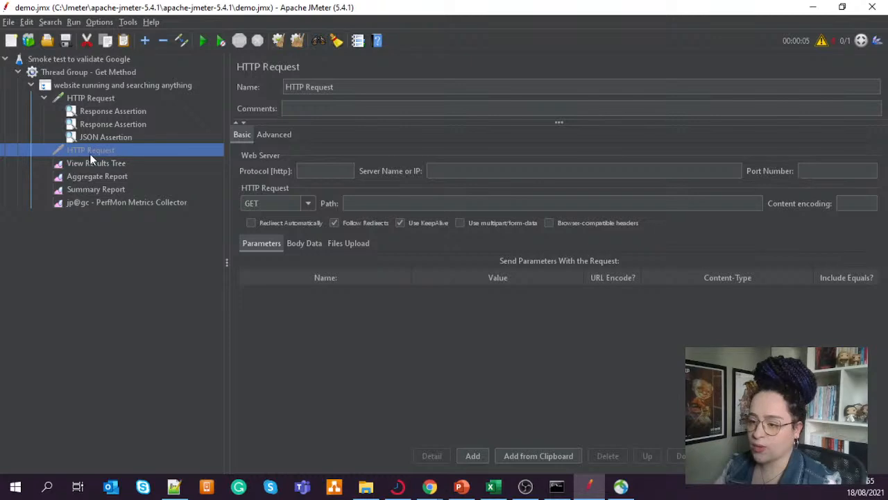
right_click(95, 152)
left_click(81, 150)
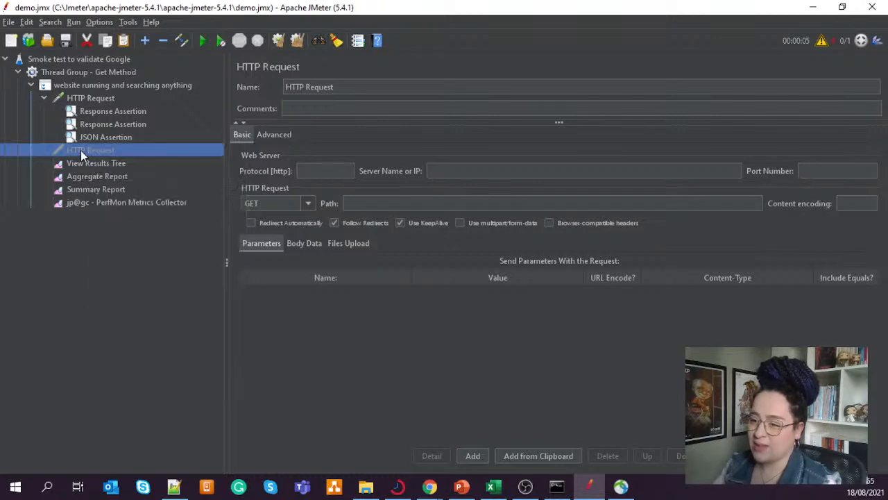
right_click(86, 151)
mouse_move(173, 158)
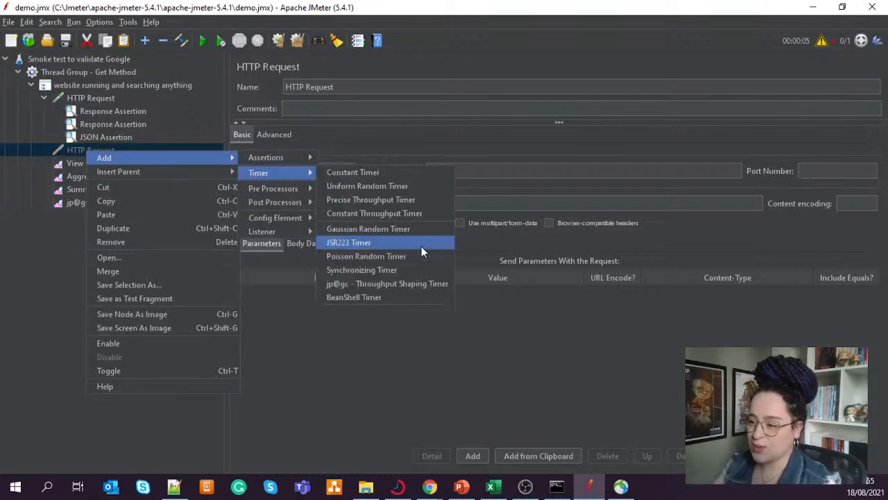
left_click(561, 333)
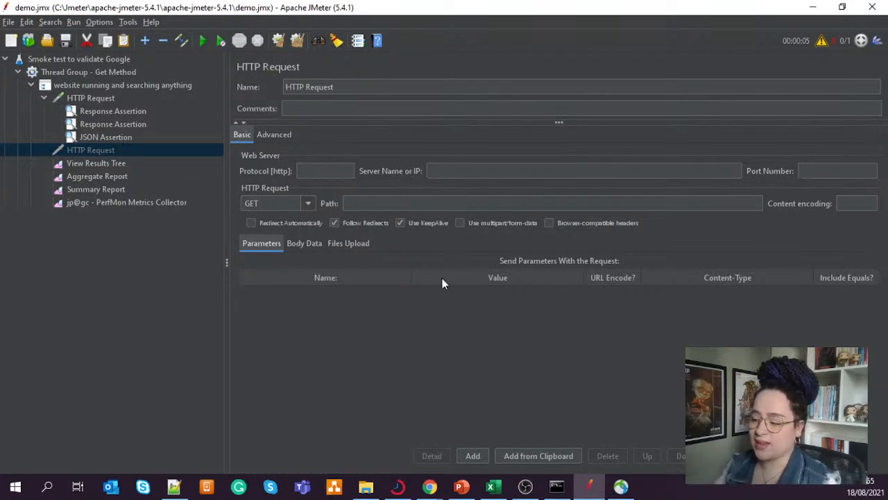
left_click(526, 488)
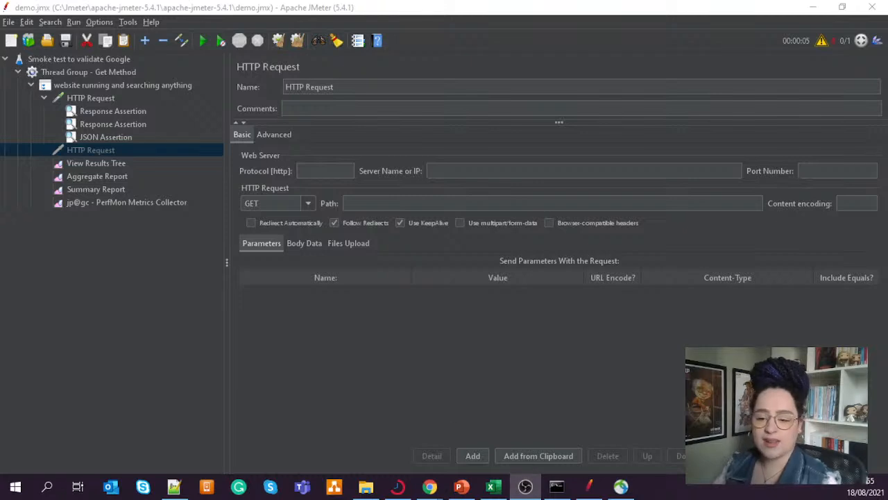